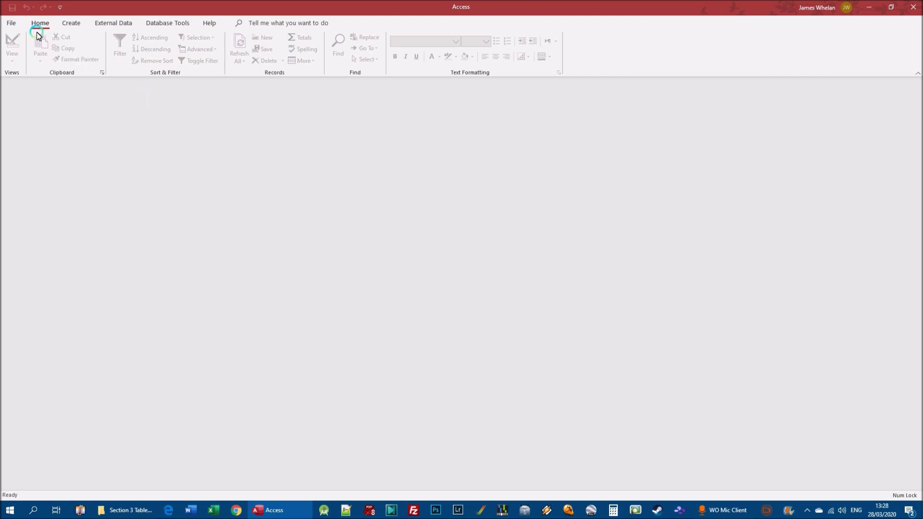
# Open the existing Houses1 database and display its Houses table in Datasheet View
pyautogui.click(10, 23)
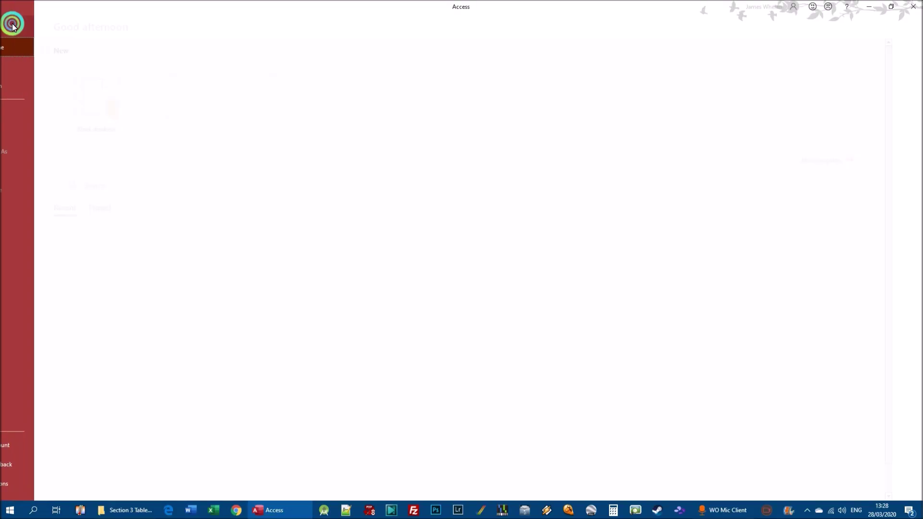
pyautogui.click(25, 85)
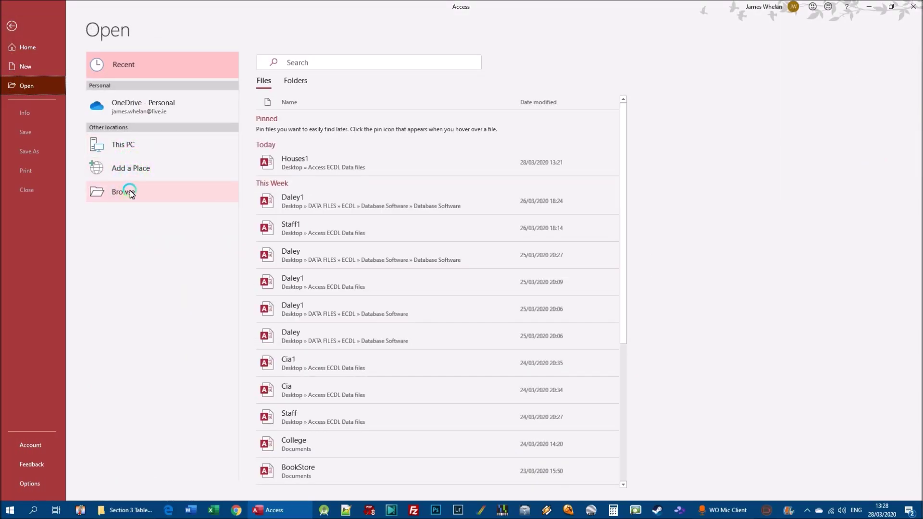
pyautogui.click(316, 175)
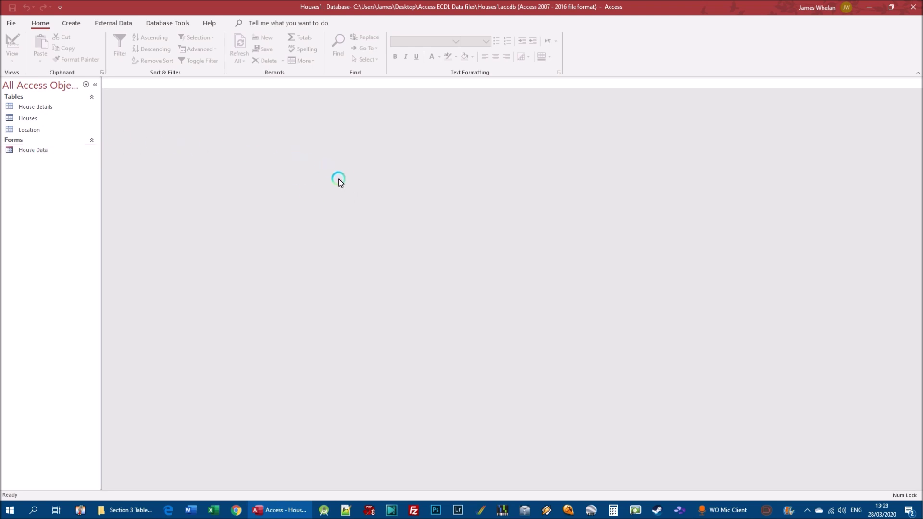
pyautogui.doubleClick(26, 118)
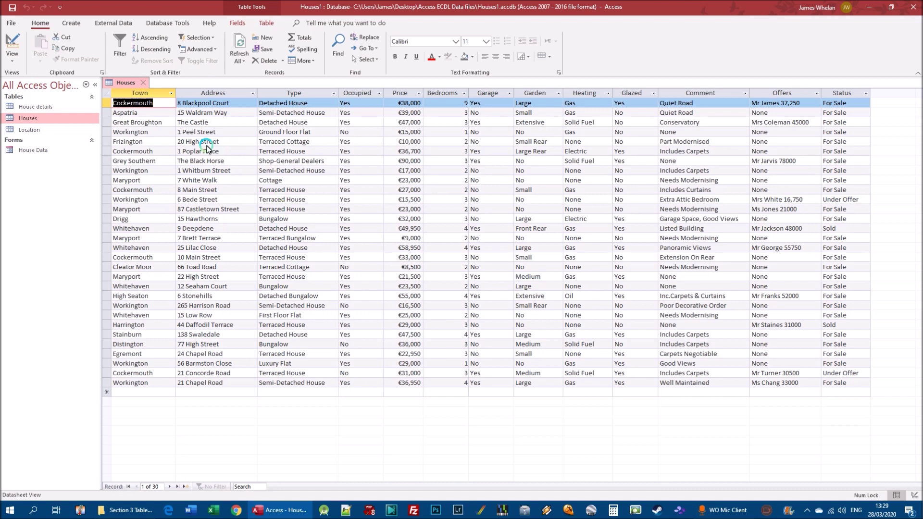
pyautogui.click(147, 94)
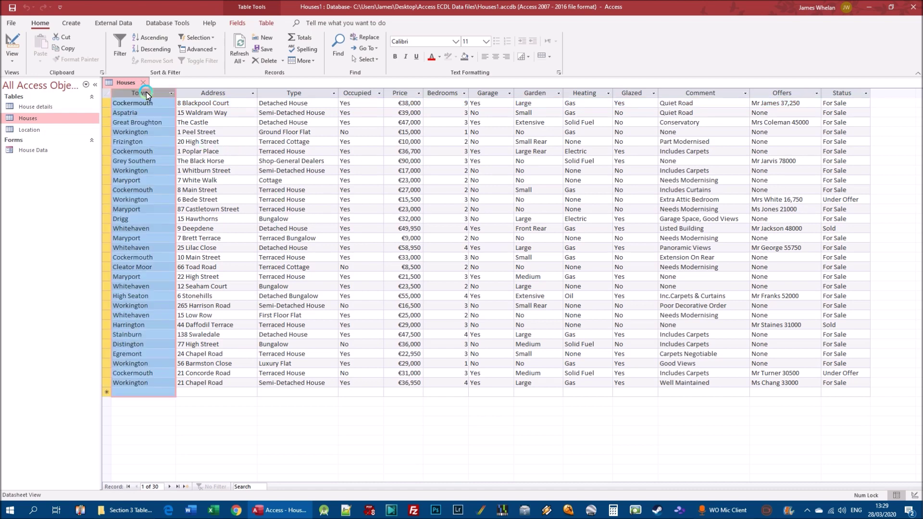
pyautogui.rightClick(147, 93)
pyautogui.rightClick(236, 93)
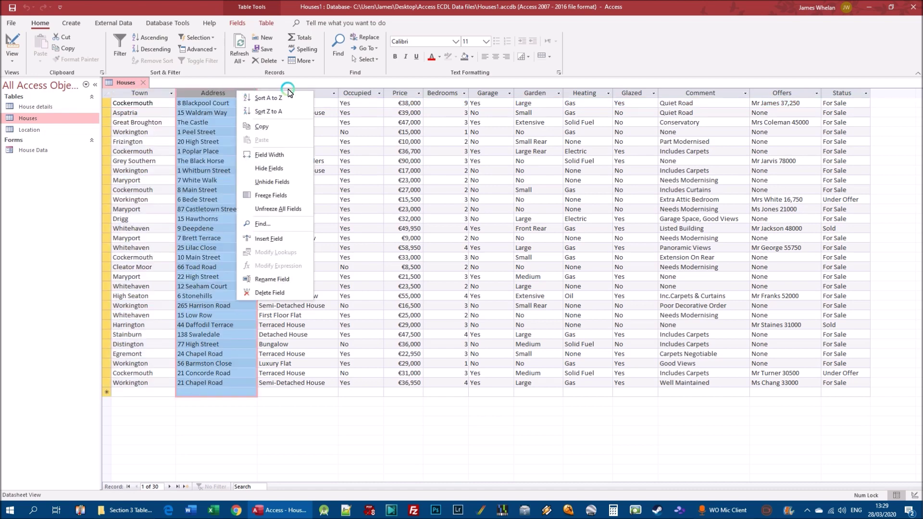
pyautogui.rightClick(358, 93)
pyautogui.rightClick(137, 94)
pyautogui.click(235, 94)
pyautogui.rightClick(235, 94)
pyautogui.rightClick(310, 93)
# Set the Town column's field width to 10 in the Houses table
pyautogui.click(131, 94)
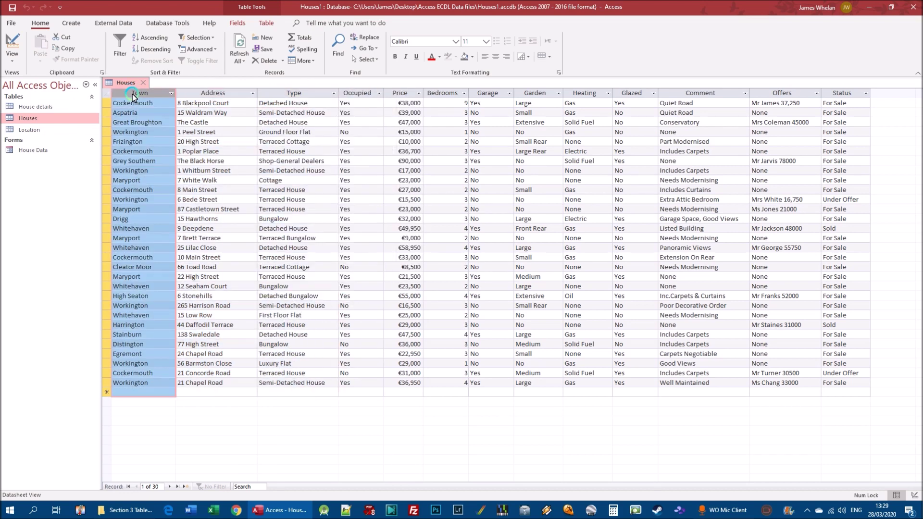
pyautogui.rightClick(133, 95)
pyautogui.click(128, 94)
pyautogui.rightClick(126, 92)
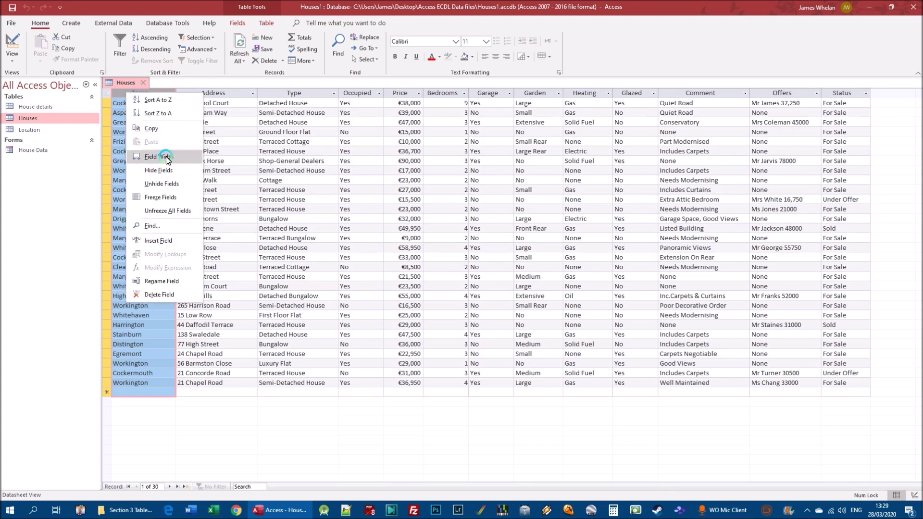
pyautogui.click(166, 157)
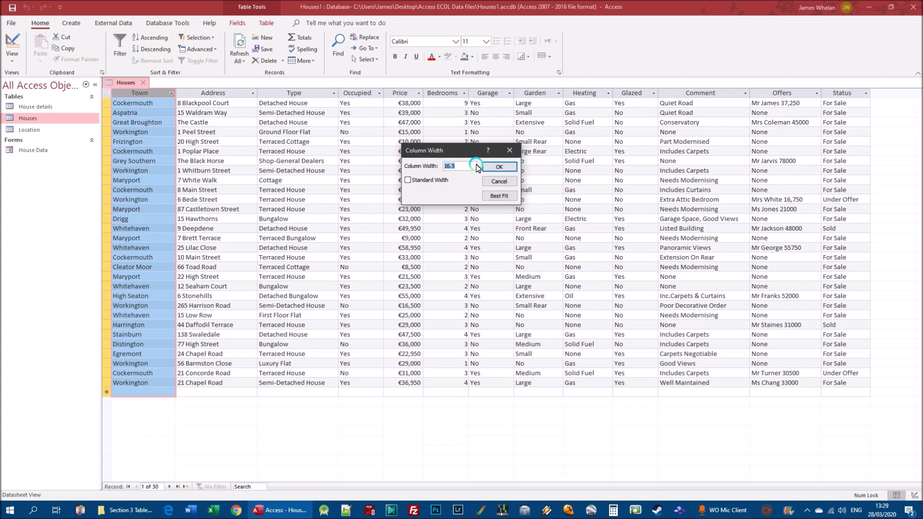
pyautogui.write('10')
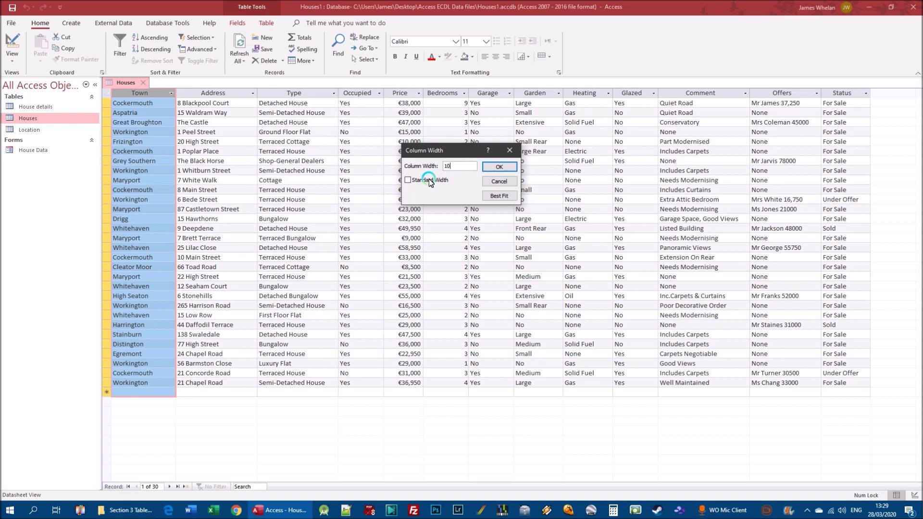
pyautogui.click(505, 170)
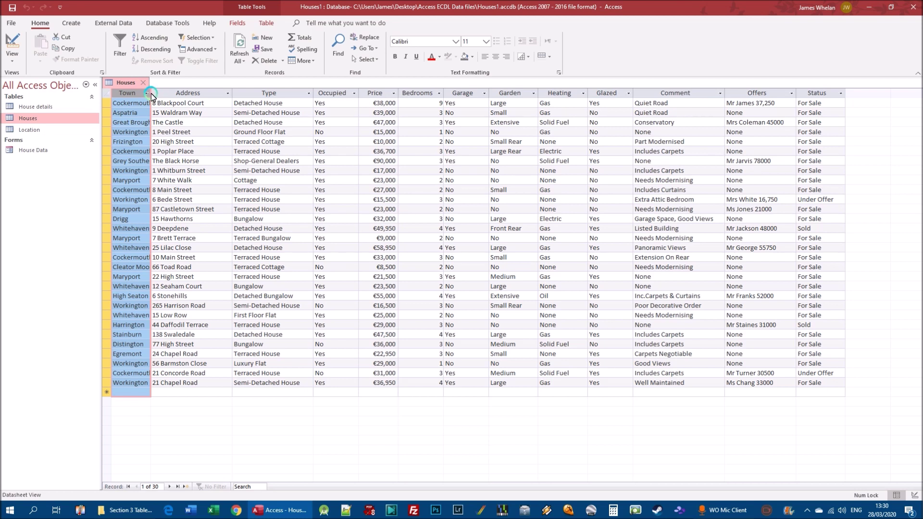
# Practise widening the Town column by hand, up to a width of about 25, and fitting it back to its longest entry
pyautogui.moveTo(151, 94); pyautogui.dragTo(192, 96)
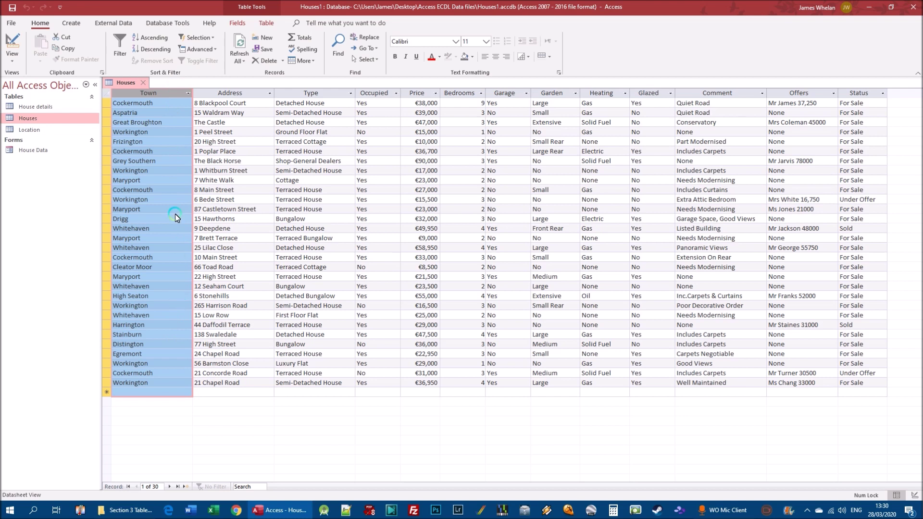
pyautogui.doubleClick(193, 93)
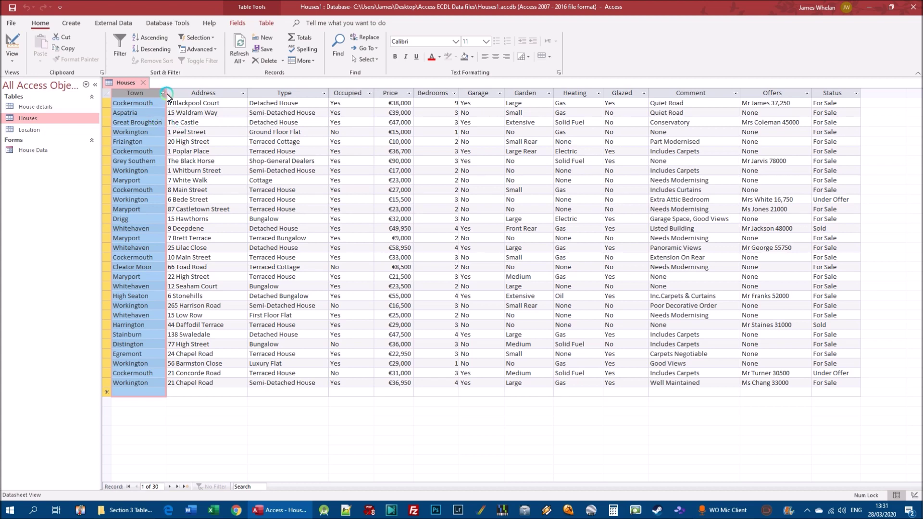
pyautogui.moveTo(166, 93); pyautogui.dragTo(209, 95)
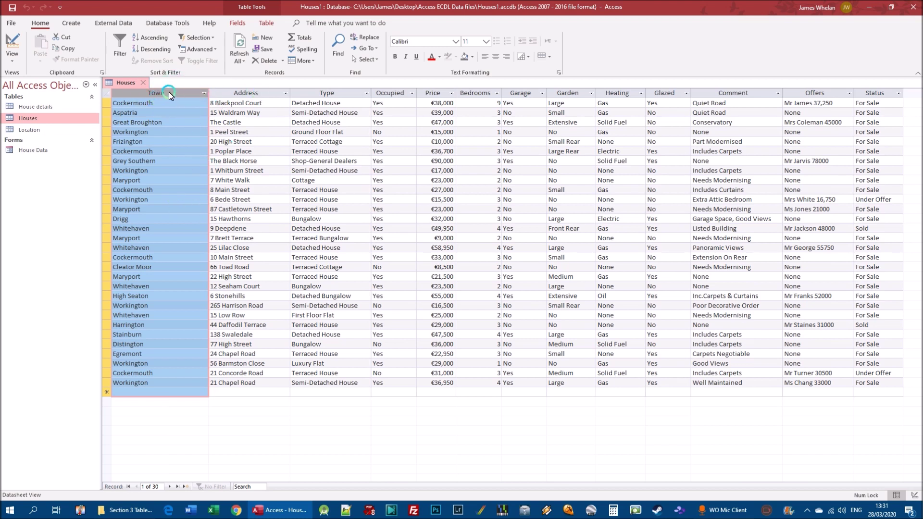
pyautogui.rightClick(169, 94)
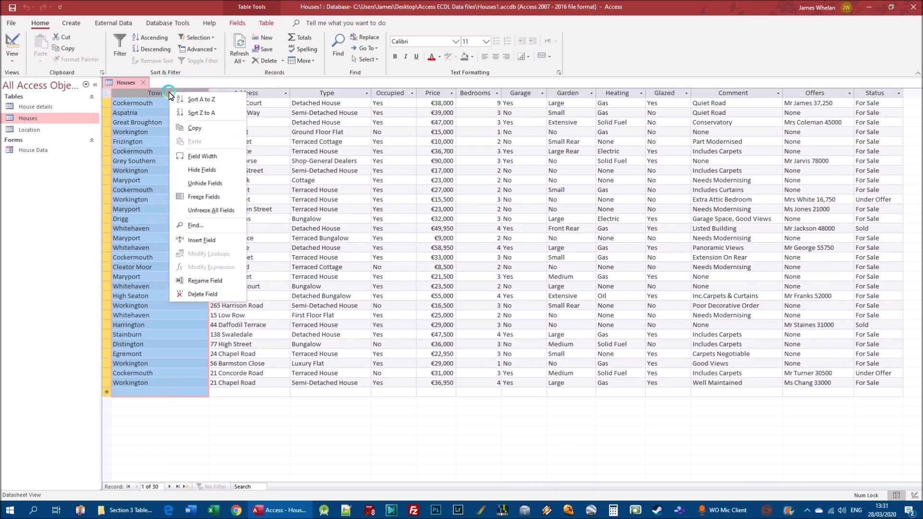
pyautogui.click(203, 156)
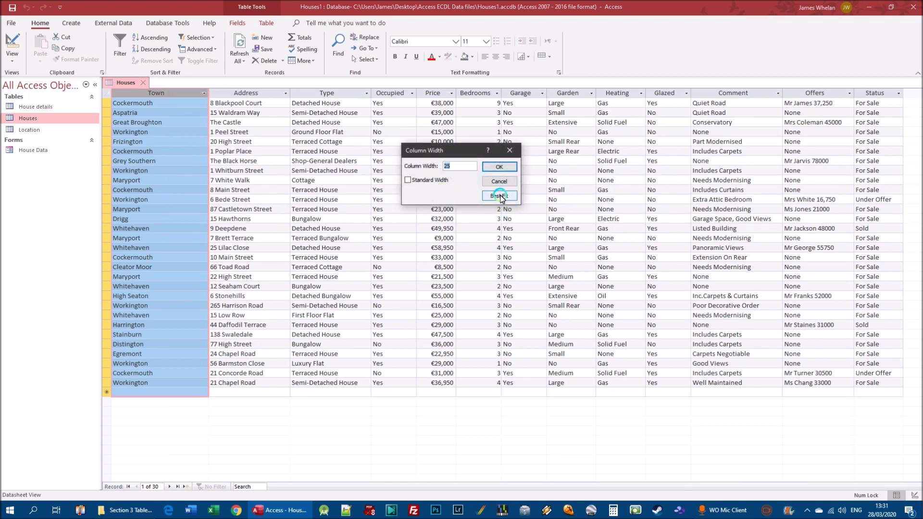
pyautogui.click(500, 195)
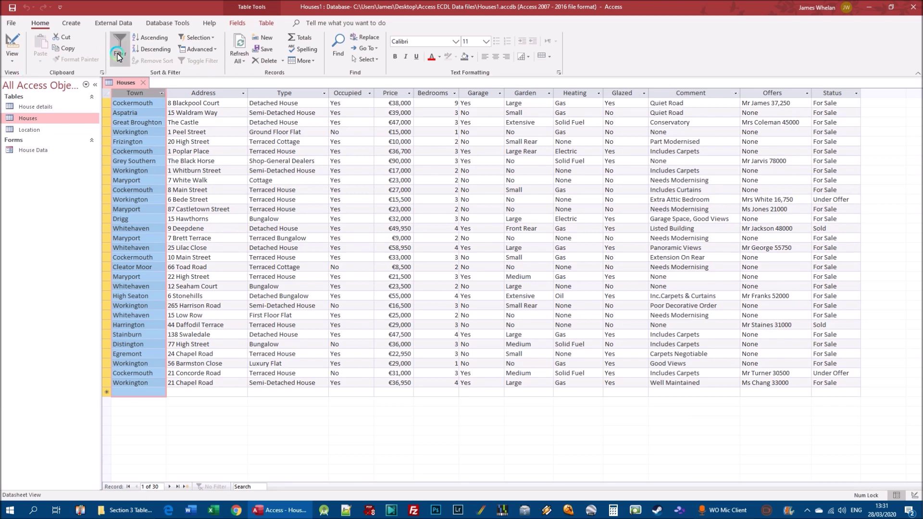
# Auto-fit the Occupied and Bedrooms columns to their contents by their header borders
pyautogui.click(154, 123)
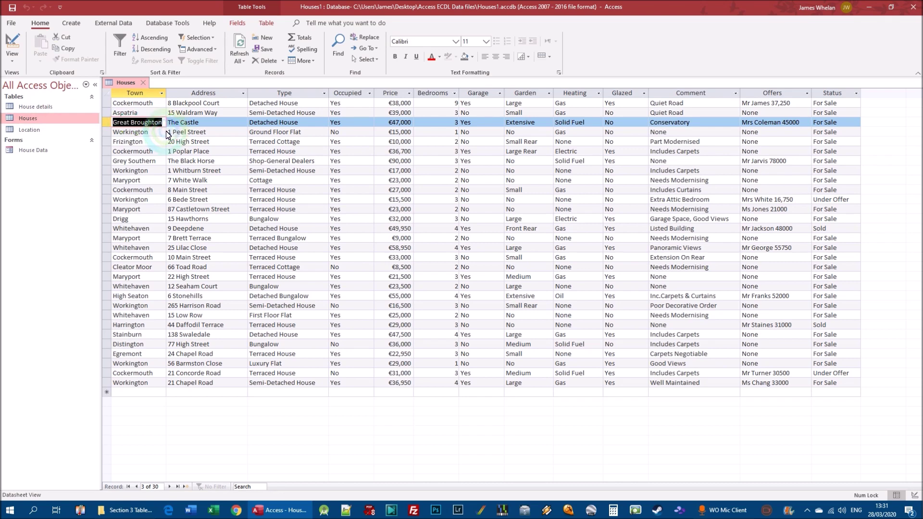
pyautogui.click(346, 151)
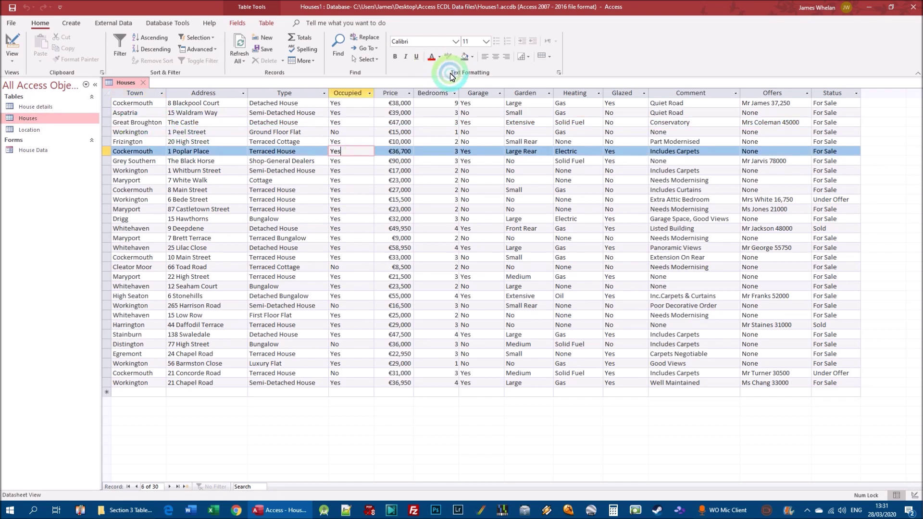
pyautogui.doubleClick(375, 93)
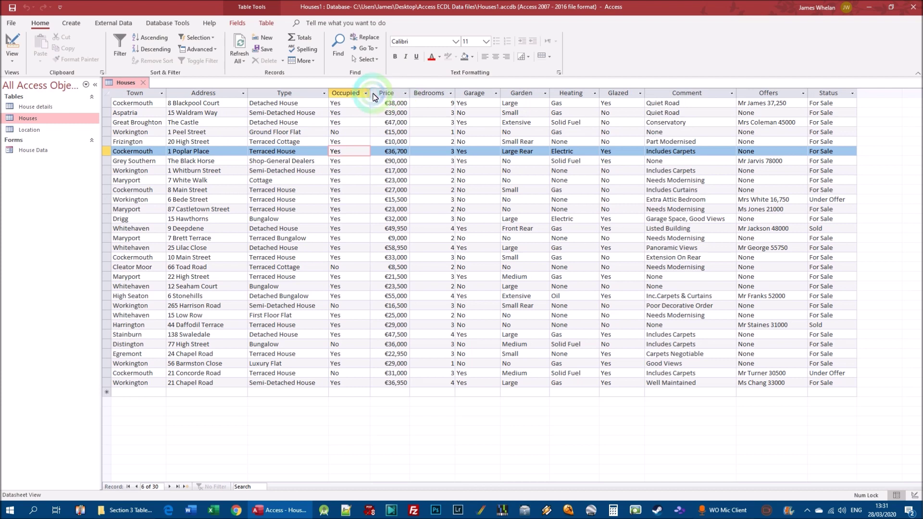
pyautogui.doubleClick(455, 93)
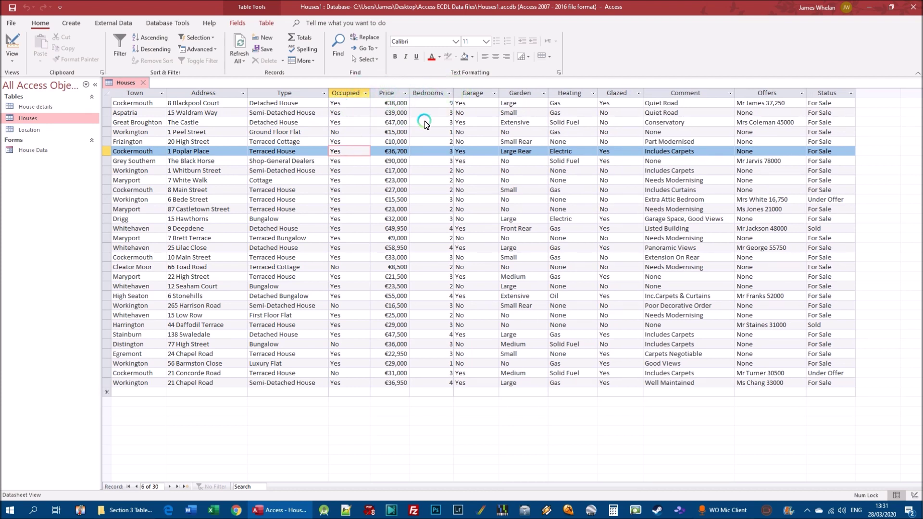
pyautogui.click(354, 113)
pyautogui.click(355, 180)
pyautogui.click(349, 239)
pyautogui.click(350, 335)
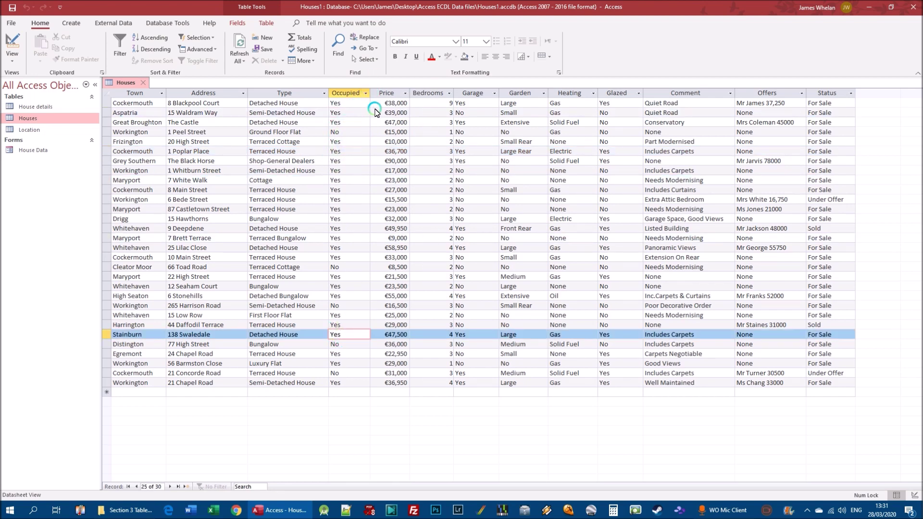
# Apply the Best Fit field width to the Occupied column and to the Bedrooms column
pyautogui.click(349, 93)
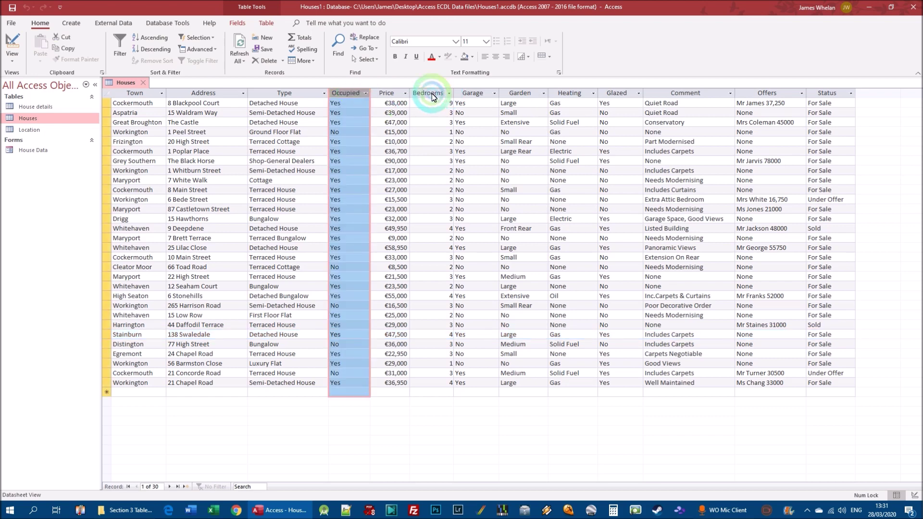
pyautogui.click(432, 93)
pyautogui.click(345, 92)
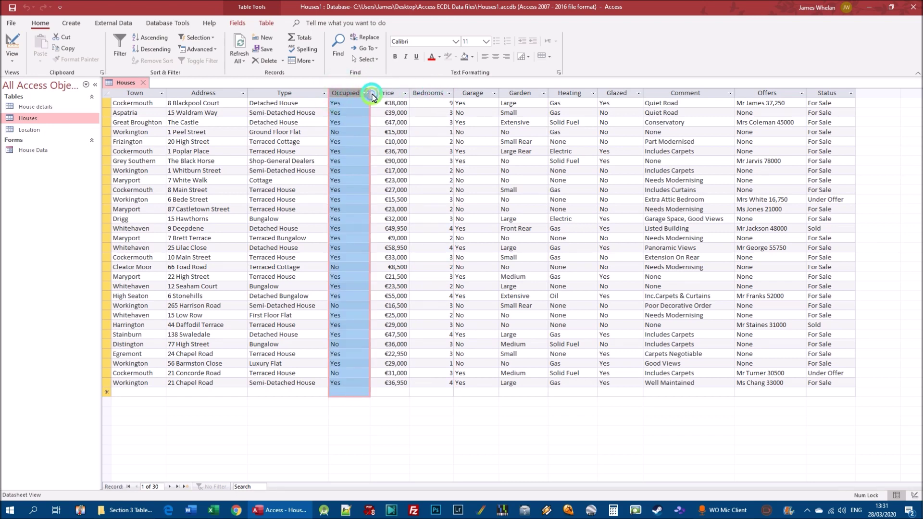
pyautogui.rightClick(339, 95)
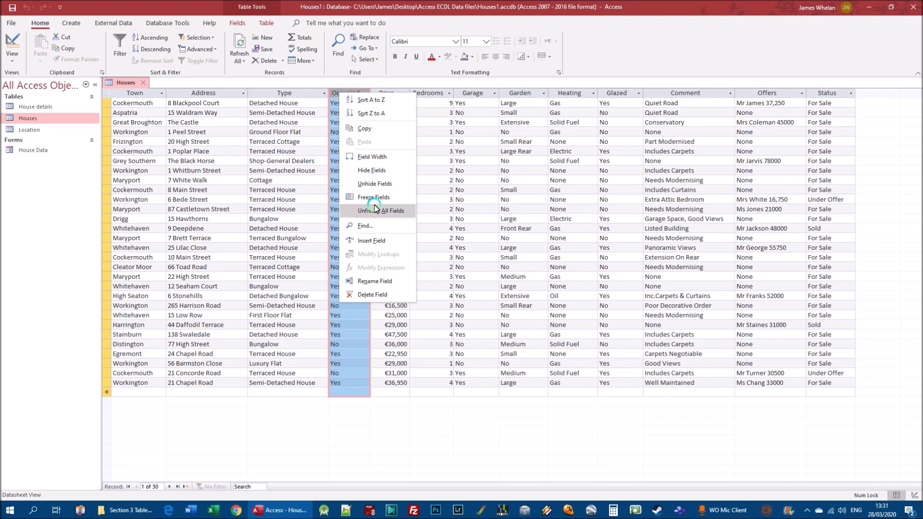
pyautogui.click(369, 158)
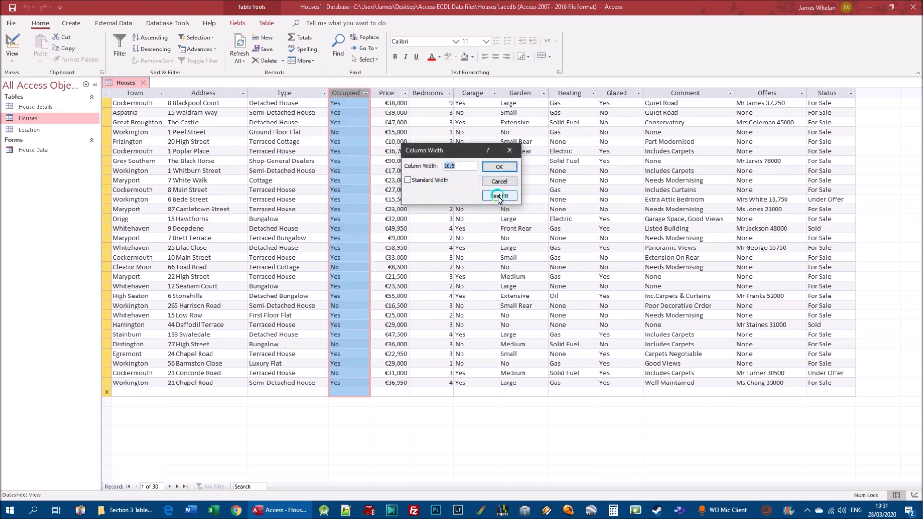
pyautogui.click(502, 196)
pyautogui.rightClick(425, 92)
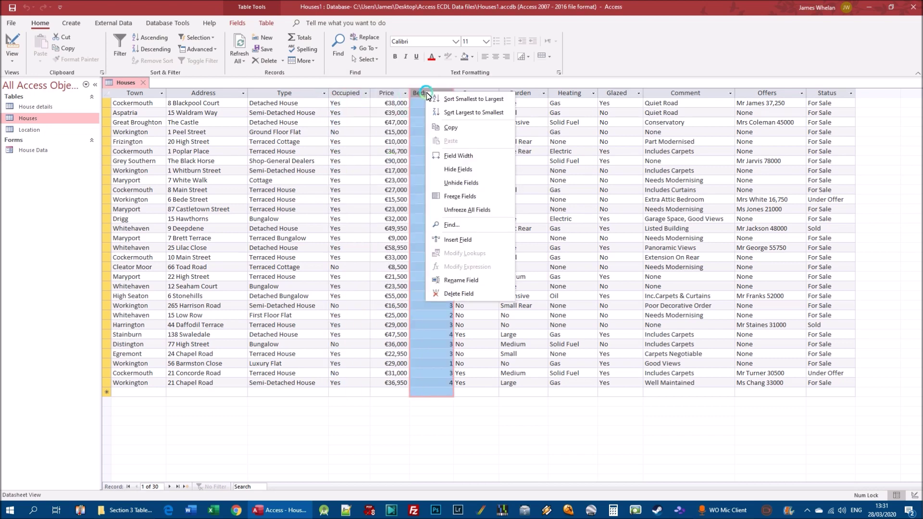
pyautogui.click(461, 156)
pyautogui.click(499, 196)
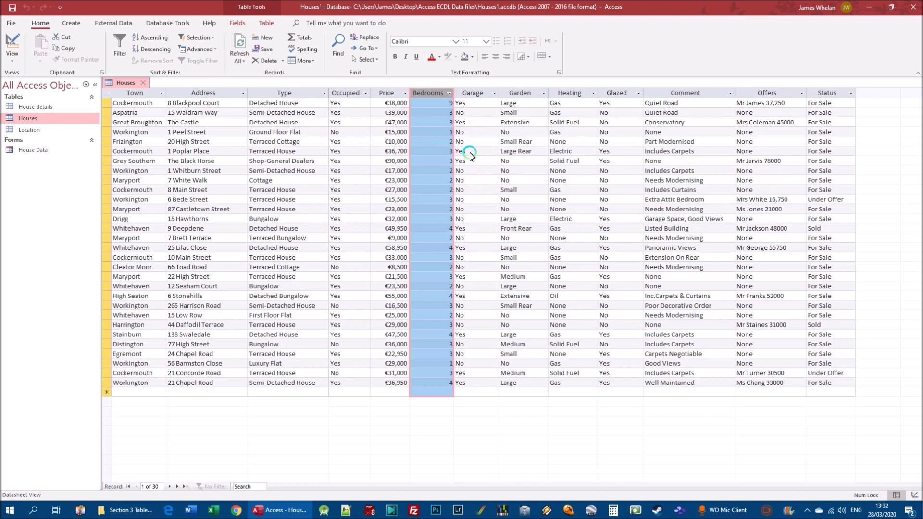
# Set the Type column's field width to 12 and auto-fit the column to its longest entry
pyautogui.rightClick(286, 95)
pyautogui.rightClick(286, 95)
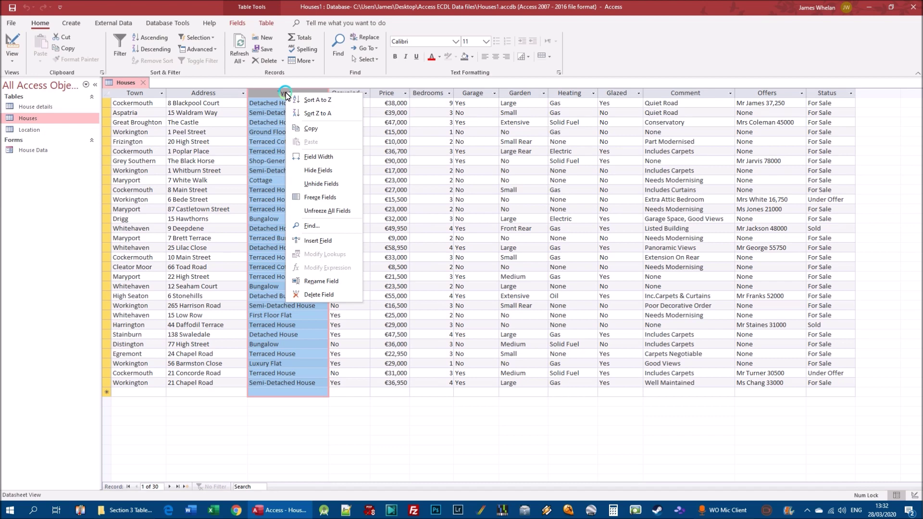
pyautogui.click(320, 157)
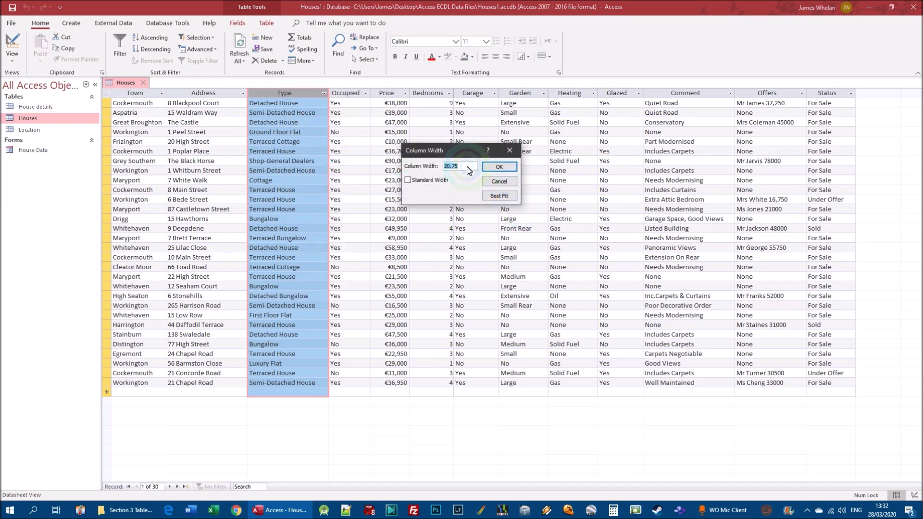
pyautogui.write('12')
pyautogui.click(498, 167)
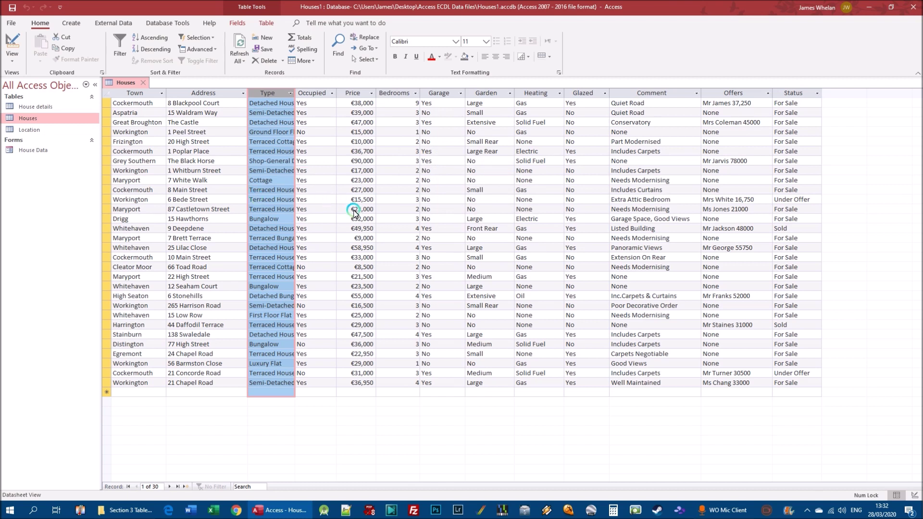
pyautogui.doubleClick(296, 94)
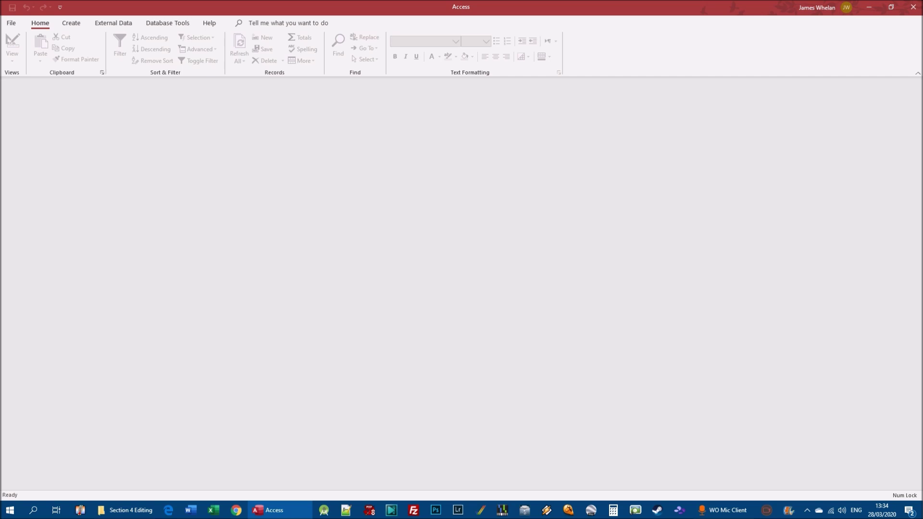
# Open the Staff1 database, display its Staff table and place the cursor in the first record's First Name field
pyautogui.click(14, 23)
pyautogui.click(28, 86)
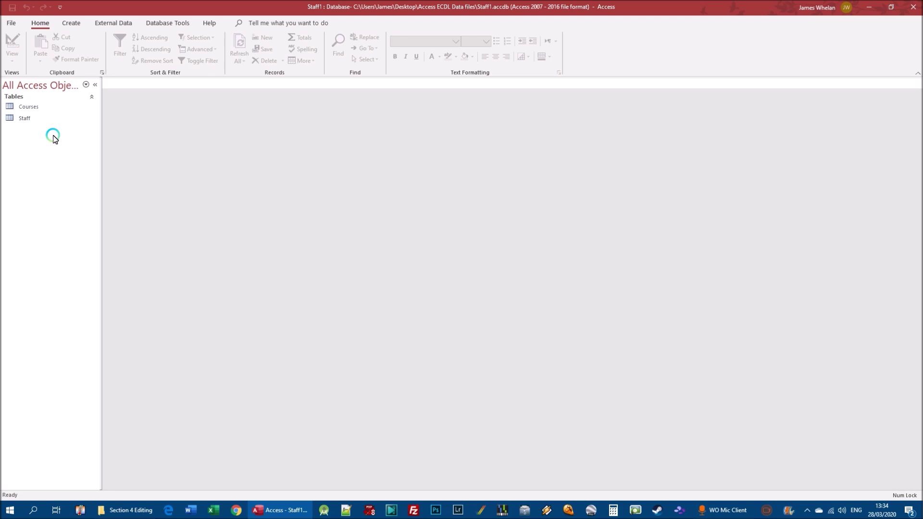
pyautogui.doubleClick(22, 118)
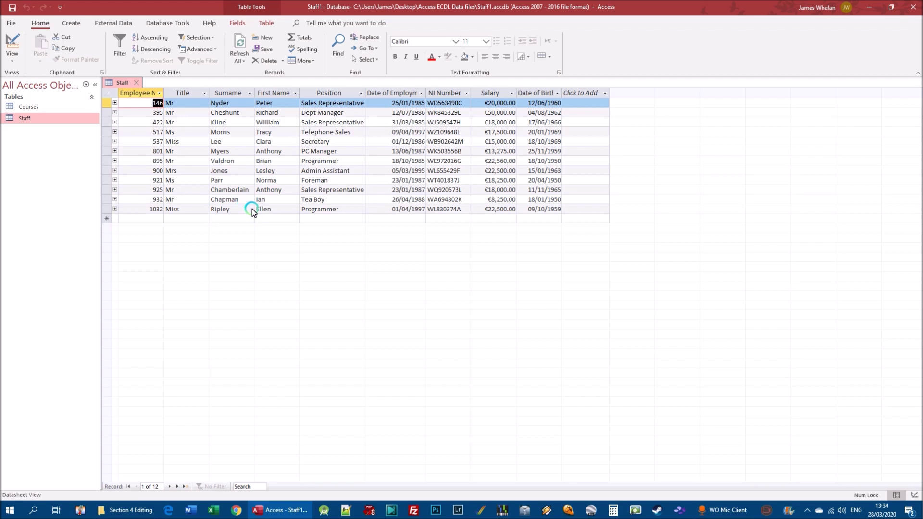
pyautogui.click(265, 104)
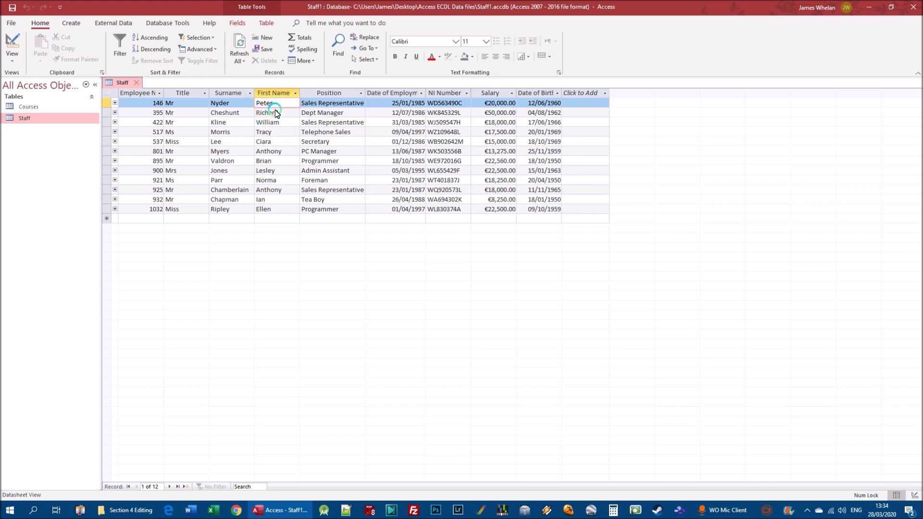
# Search the First Name field of the Staff table for the PC Manager's first name
pyautogui.click(335, 49)
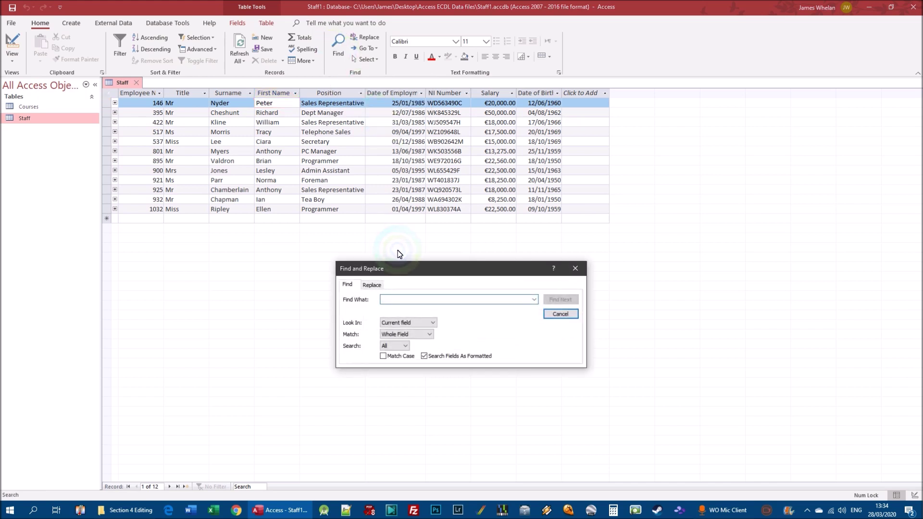
pyautogui.moveTo(393, 268); pyautogui.dragTo(321, 238)
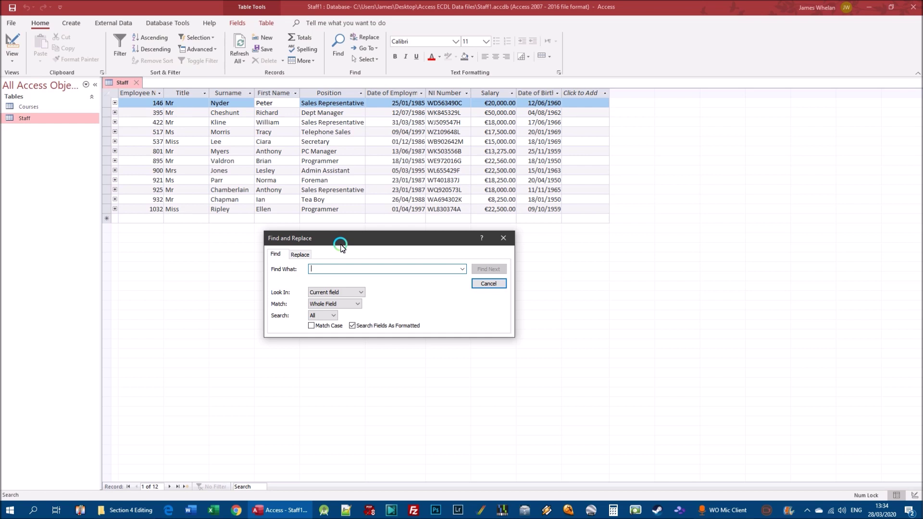
pyautogui.write('Anthony')
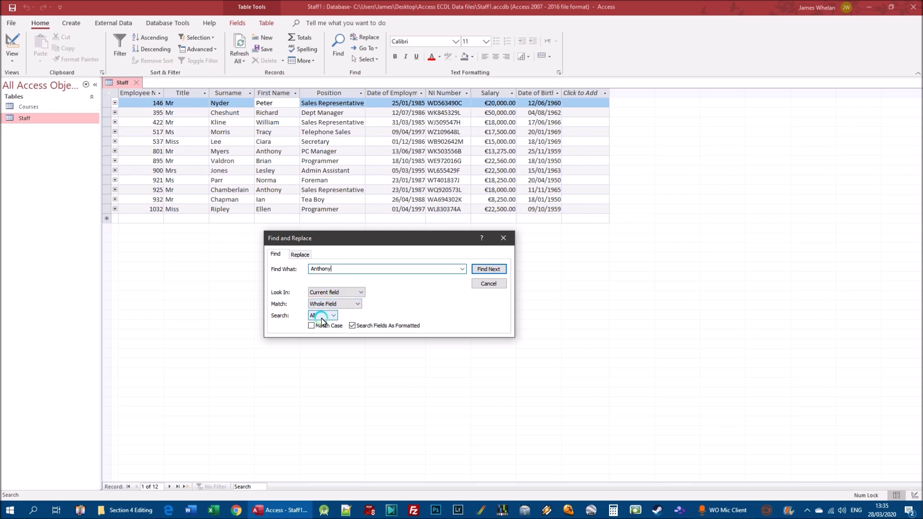
pyautogui.click(482, 270)
pyautogui.click(482, 270)
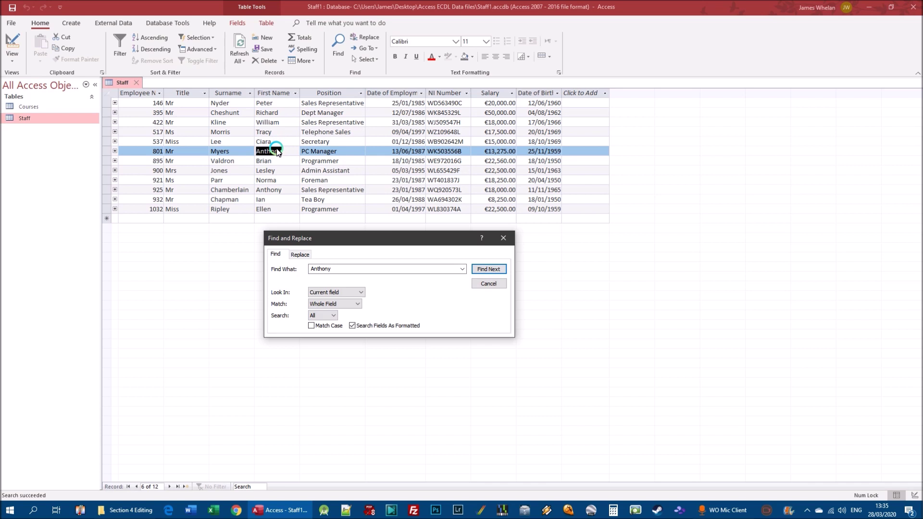
# Find the further matches of the same first name through the remaining records and close the search
pyautogui.click(339, 270)
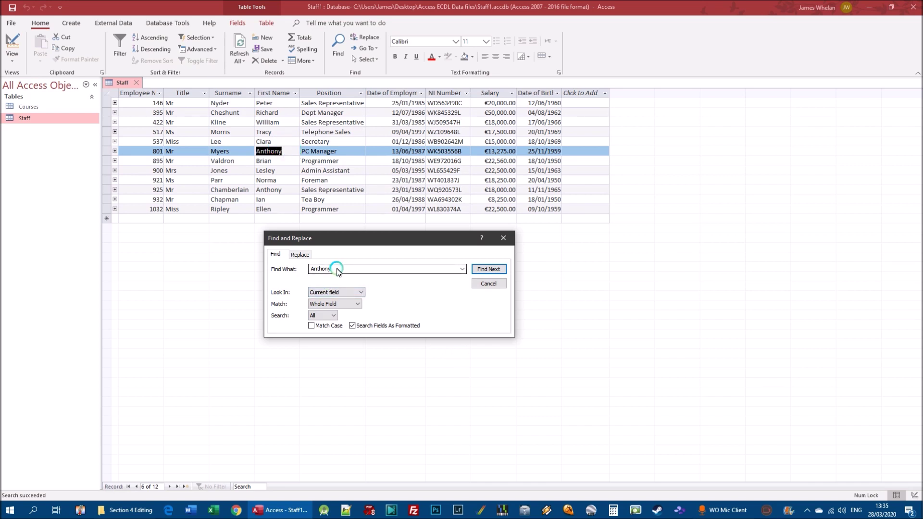
pyautogui.click(495, 270)
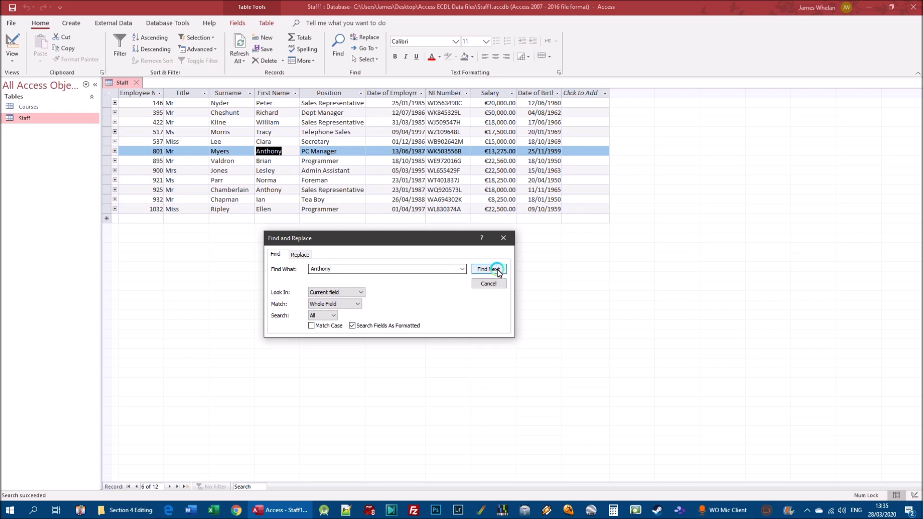
pyautogui.click(496, 270)
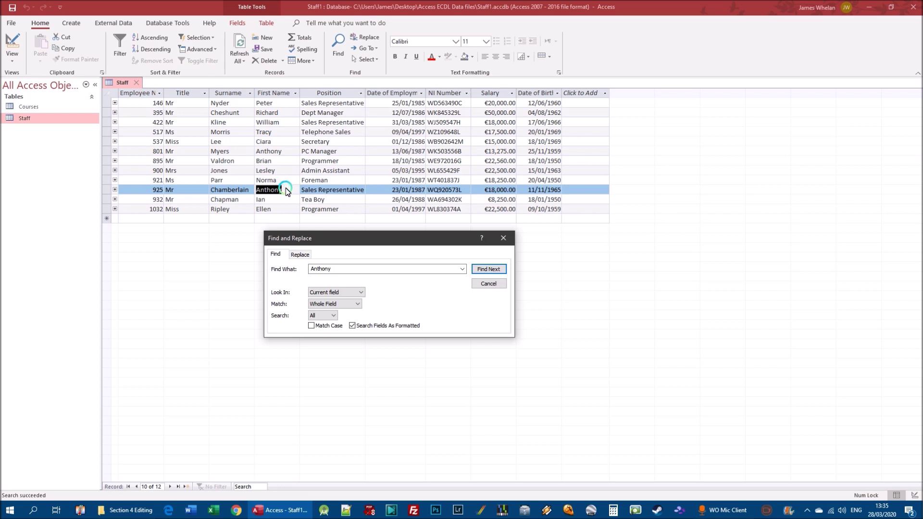
pyautogui.click(498, 270)
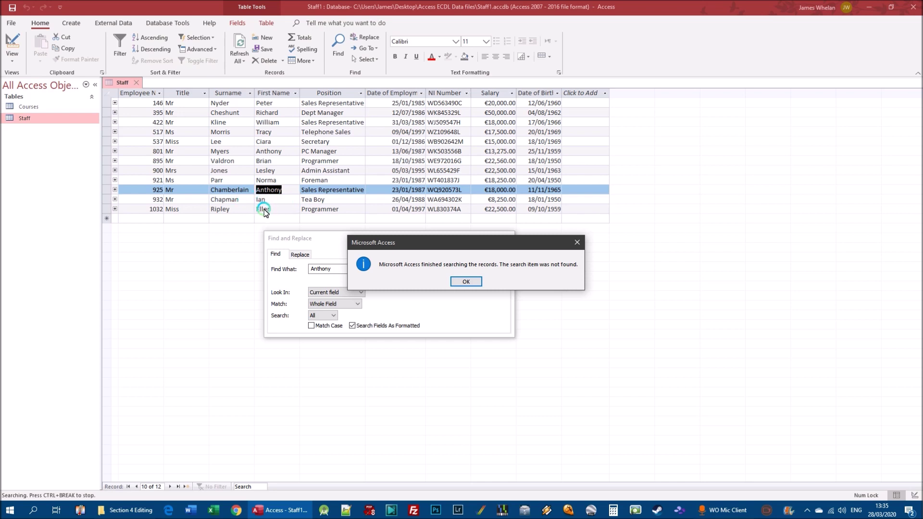
pyautogui.click(465, 281)
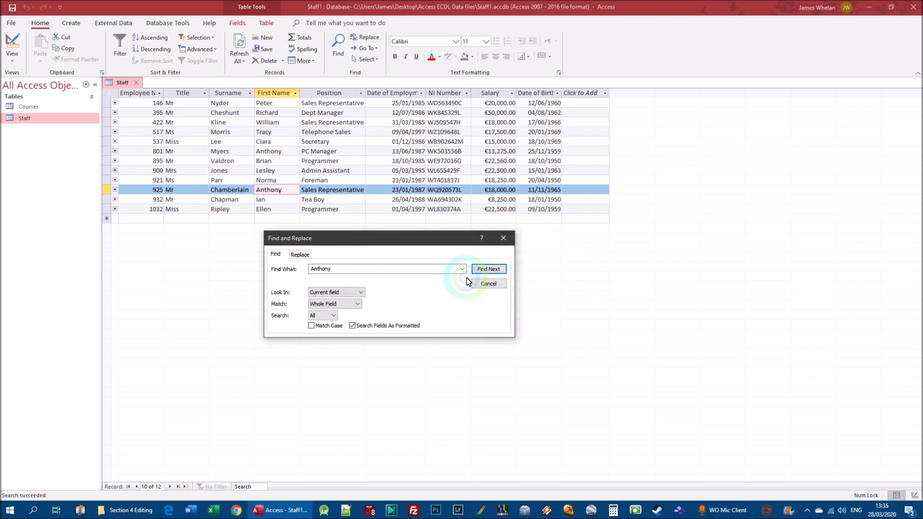
pyautogui.click(503, 238)
# Auto-fit the Date of Employment column and search it for 01/12/1986, starting from the first record
pyautogui.doubleClick(426, 93)
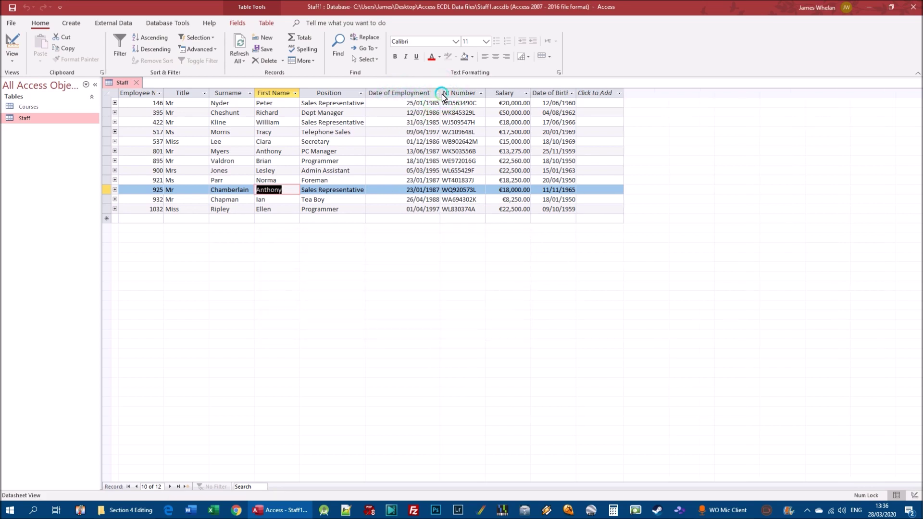
pyautogui.click(412, 104)
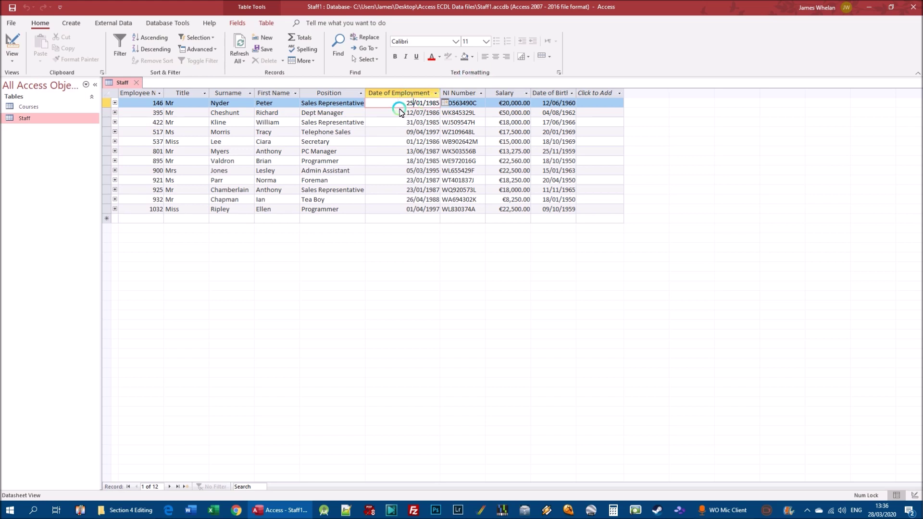
pyautogui.click(414, 103)
pyautogui.click(420, 102)
pyautogui.click(332, 53)
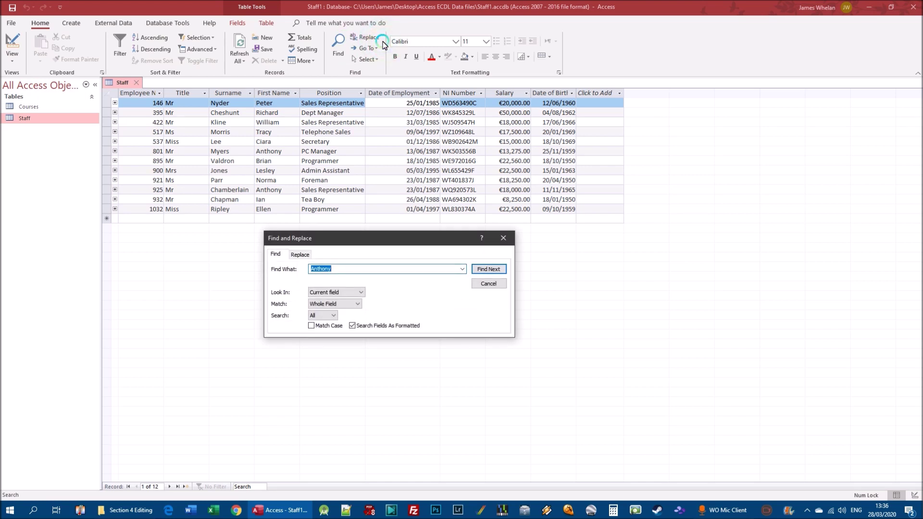
pyautogui.write('01/12/1986')
pyautogui.click(484, 270)
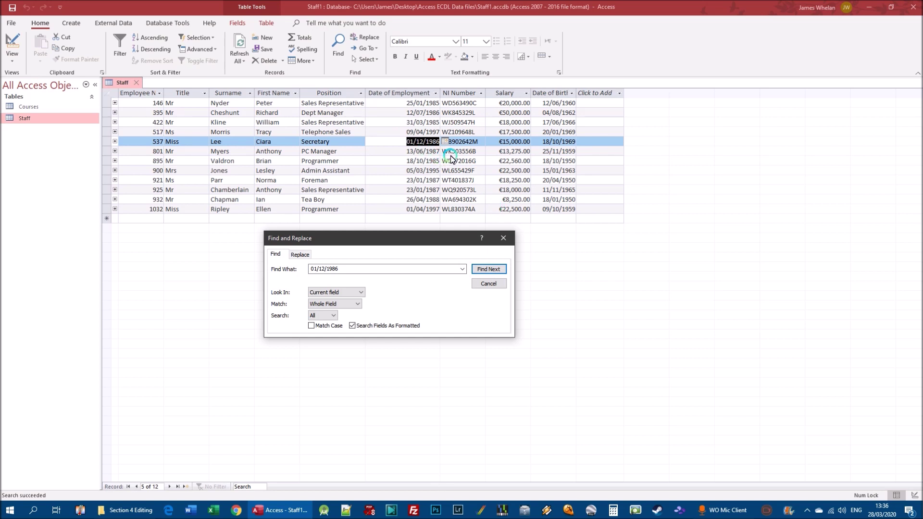
pyautogui.click(509, 239)
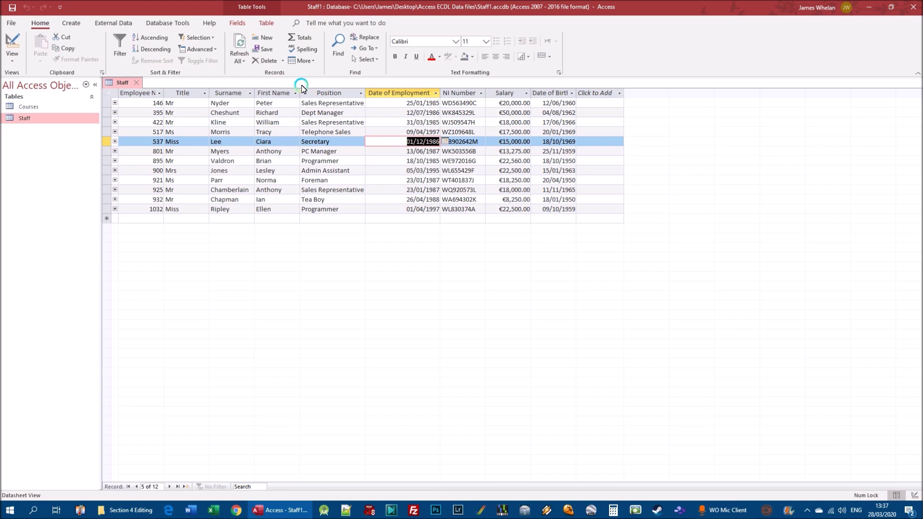
# Search the First Name field from the first record for the Foreman's first name, written in lowercase
pyautogui.click(269, 103)
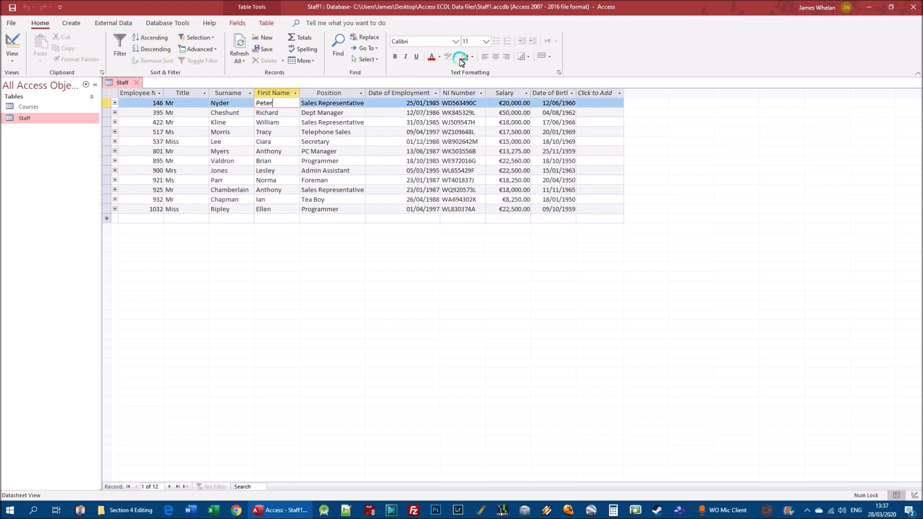
pyautogui.click(340, 45)
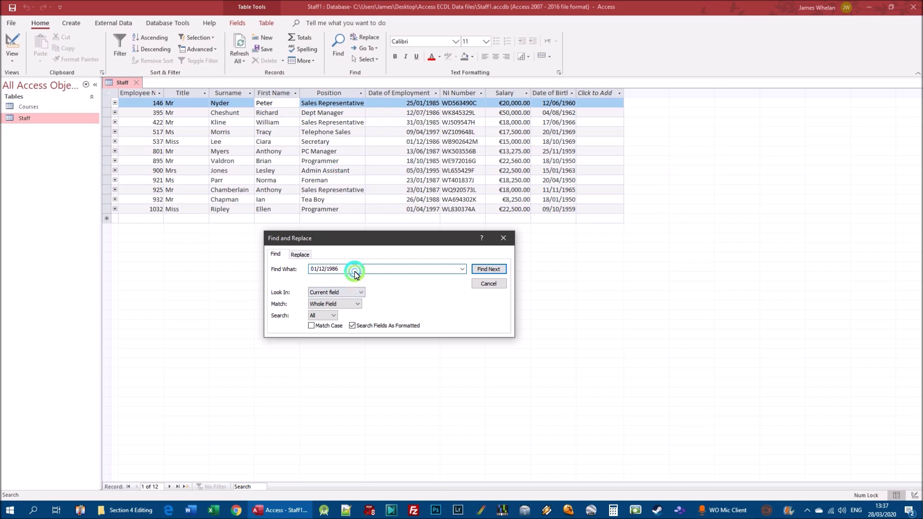
pyautogui.write('norma')
pyautogui.click(492, 271)
pyautogui.click(260, 181)
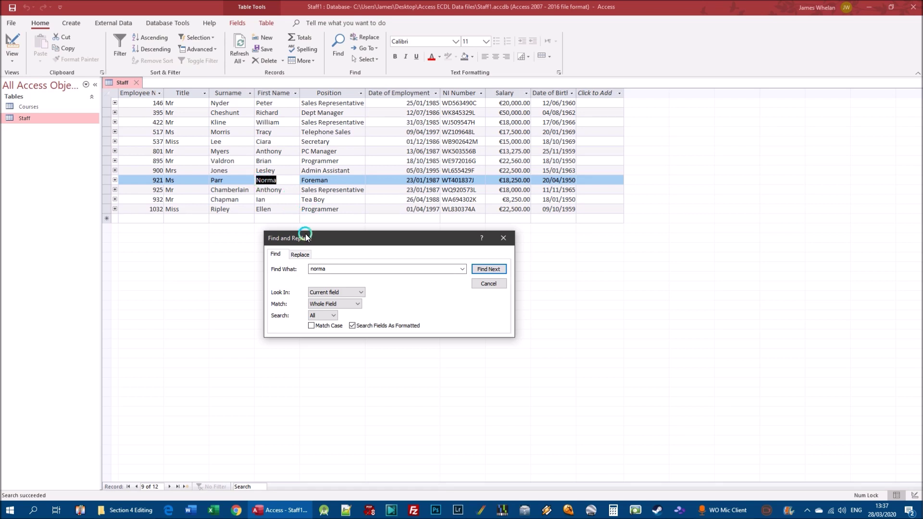
# Search from the current match for the Foreman's first name in capital letters and close the search
pyautogui.moveTo(343, 269); pyautogui.dragTo(251, 267)
pyautogui.write('NORM')
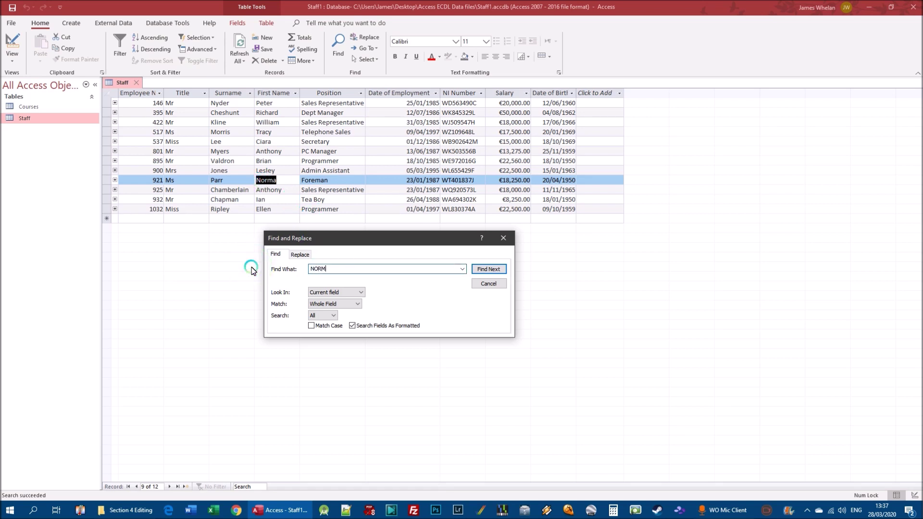
pyautogui.click(495, 270)
pyautogui.click(466, 281)
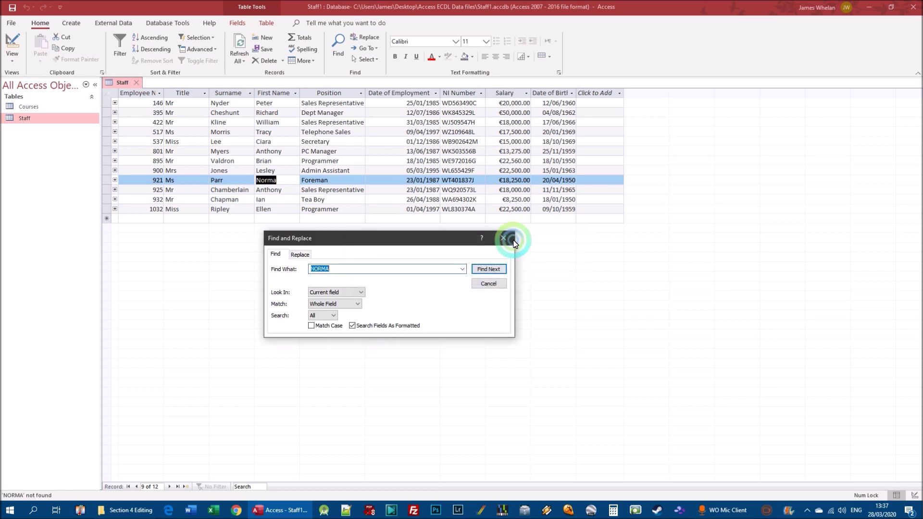
pyautogui.click(507, 238)
# Return to the first record's First Name field and search for the Foreman's first name in capital letters
pyautogui.click(280, 104)
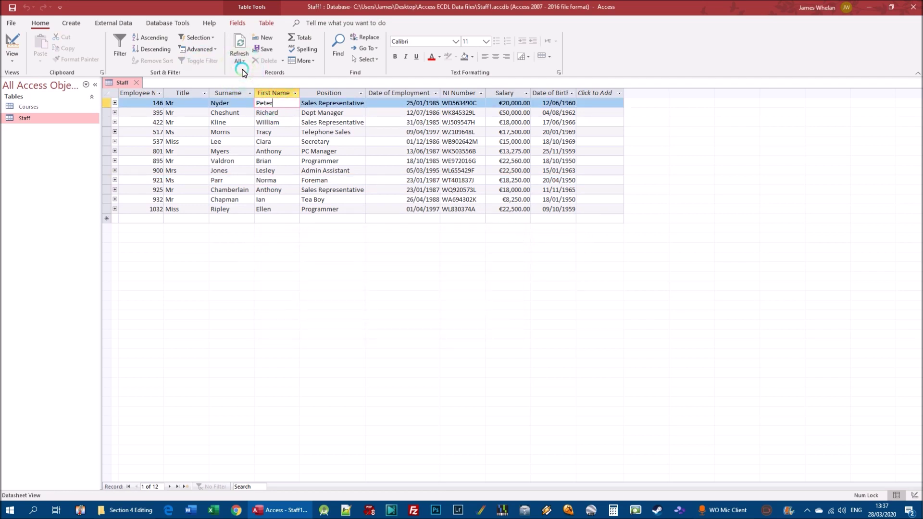
pyautogui.hotkey('ctrl', 'f')
pyautogui.write('NORMA')
pyautogui.click(490, 269)
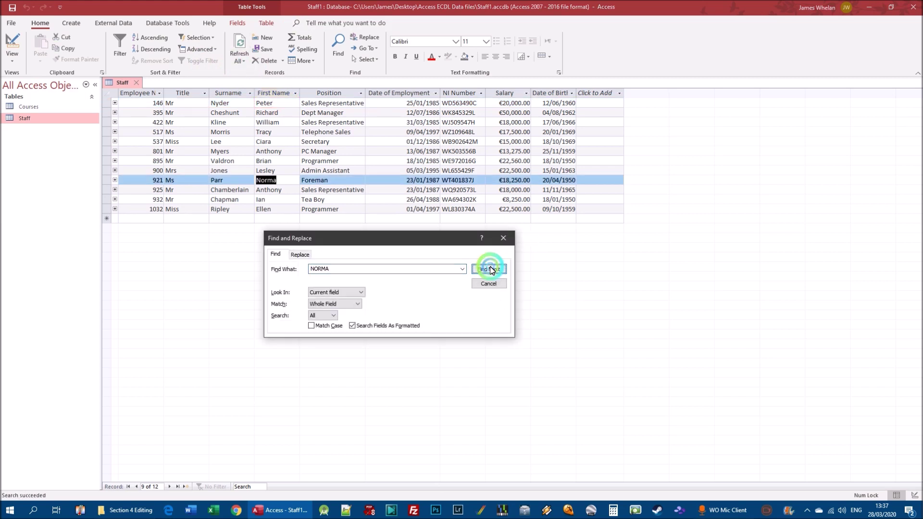
pyautogui.moveTo(358, 268); pyautogui.dragTo(258, 273)
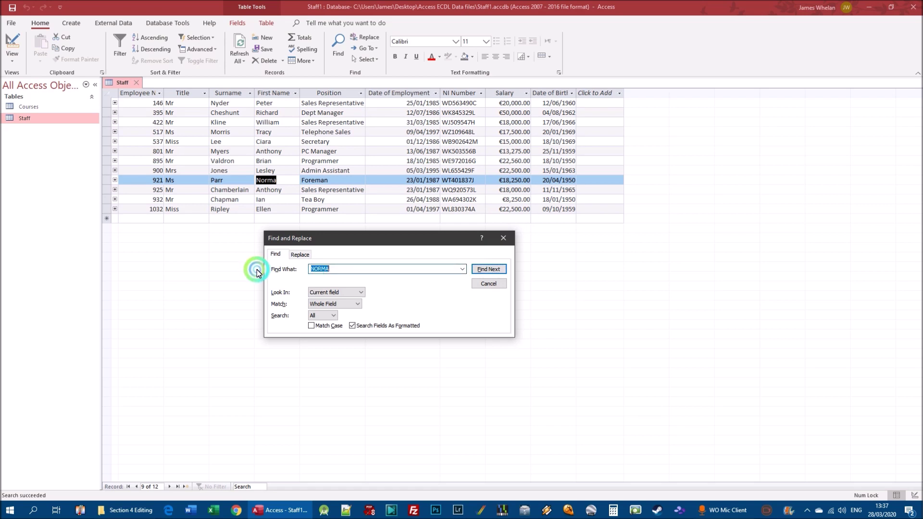
pyautogui.write('no')
pyautogui.write('OrMa')
pyautogui.press('Escape')
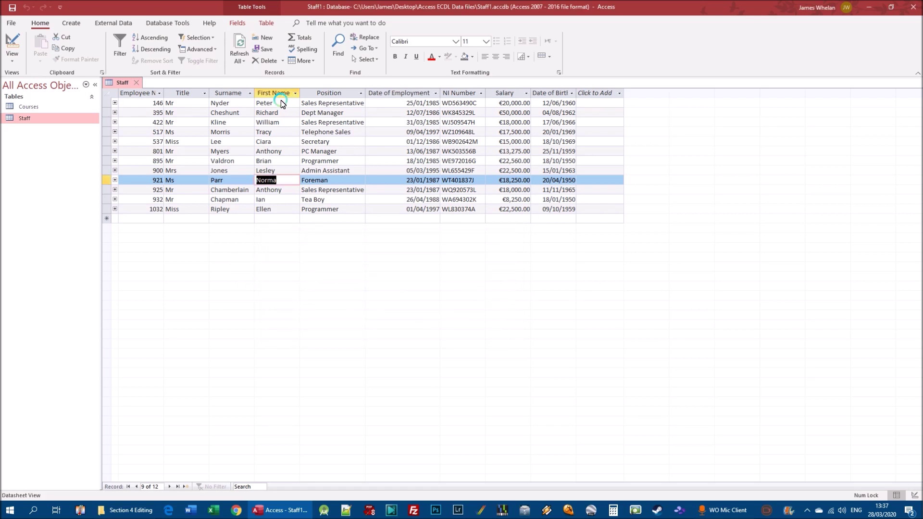
# Search the First Name field from the first record for the Foreman's first name in mixed upper and lower case
pyautogui.click(274, 104)
pyautogui.hotkey('ctrl', 'f')
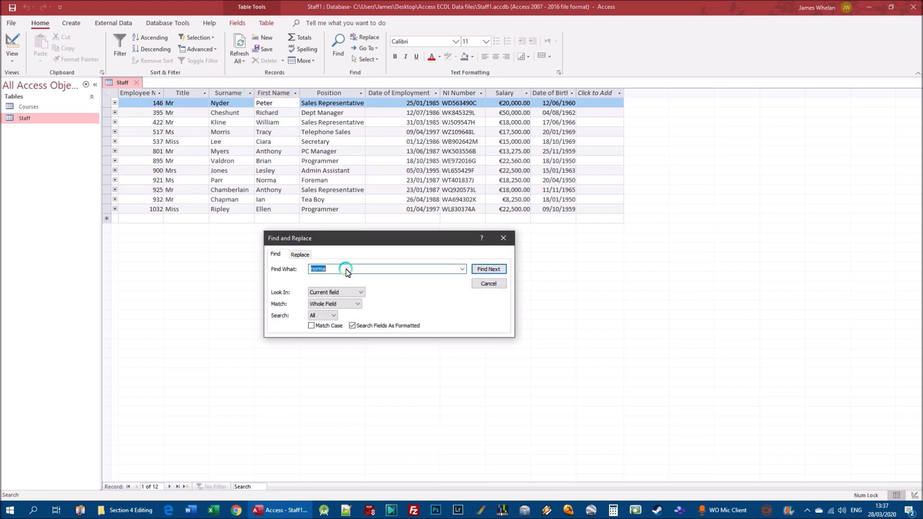
pyautogui.write('nOrMA')
pyautogui.click(500, 268)
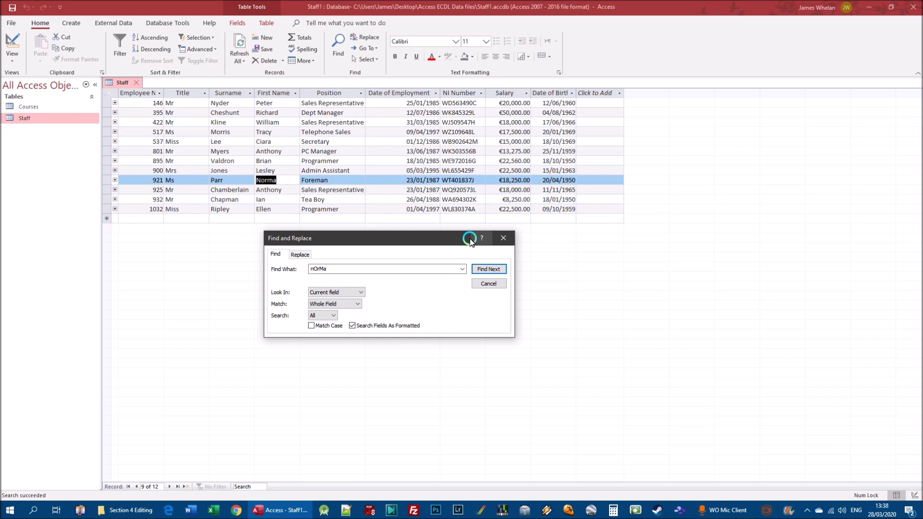
pyautogui.click(504, 238)
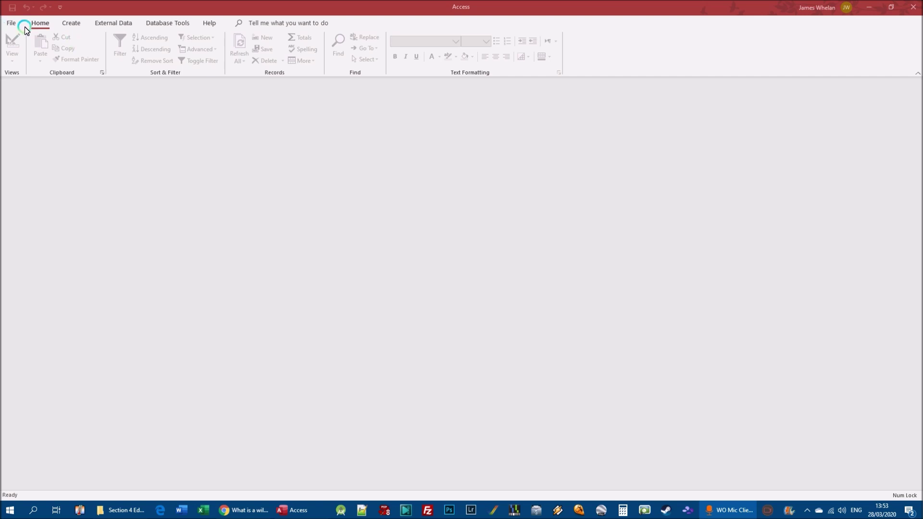
# Open the Geography1 database from the Access ECDL Data files folder and display its Country table
pyautogui.click(10, 23)
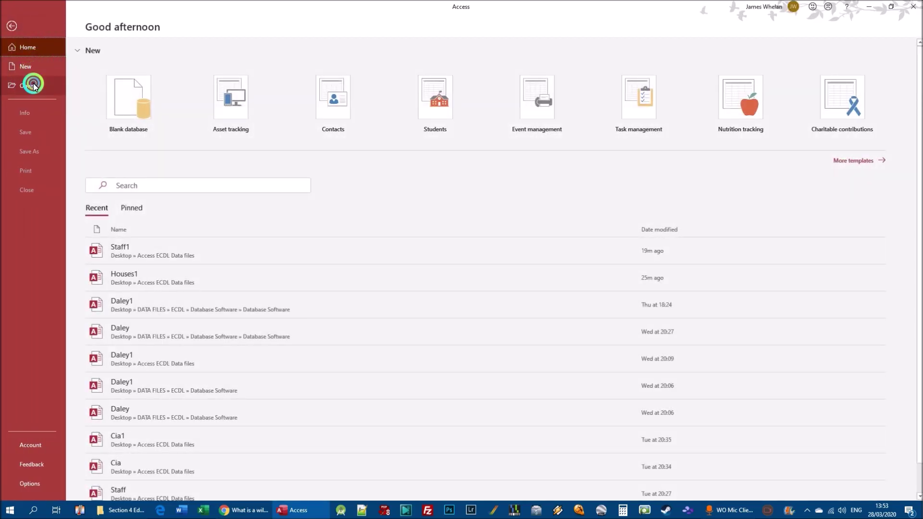
pyautogui.click(28, 85)
pyautogui.click(157, 182)
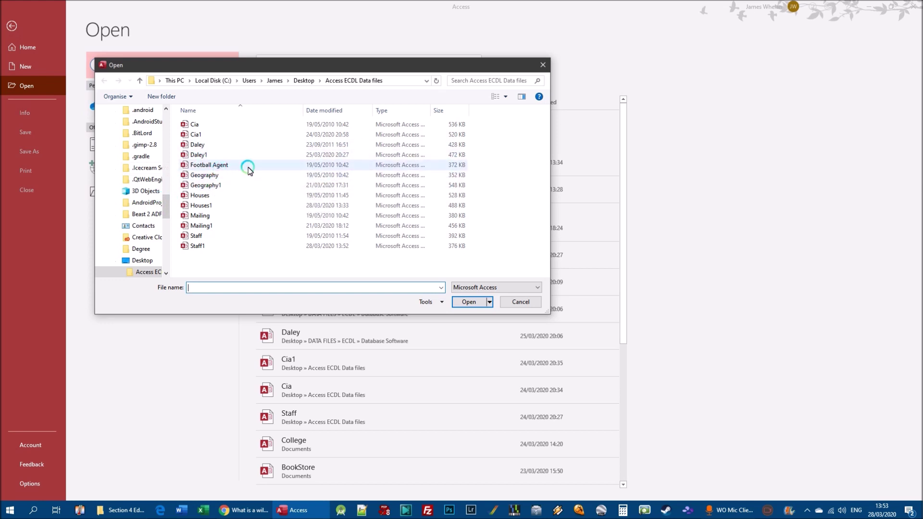
pyautogui.doubleClick(221, 186)
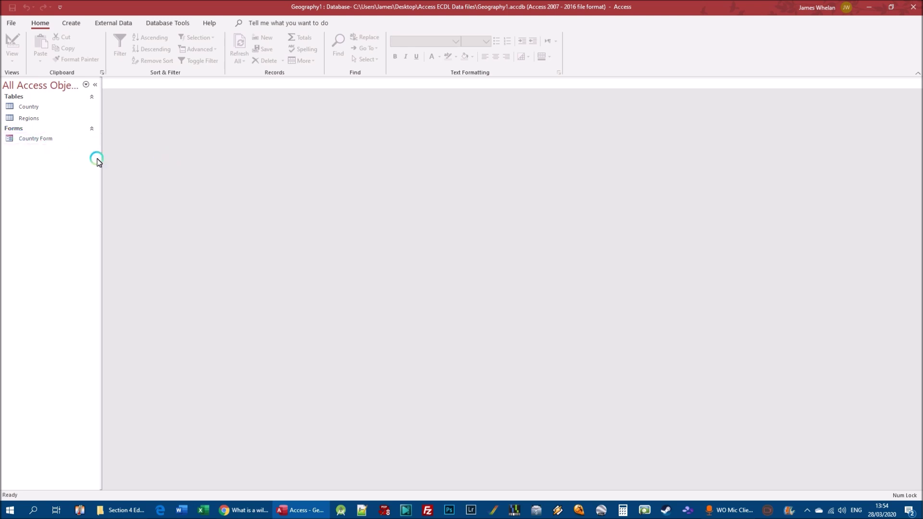
pyautogui.doubleClick(34, 107)
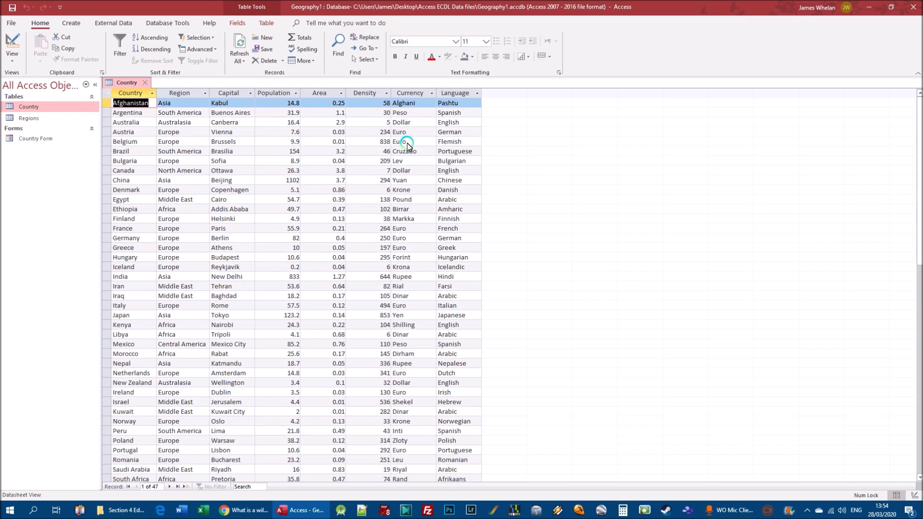
# Search the Capital field of the Country table from the first record with the wildcard text Tok?o
pyautogui.click(228, 103)
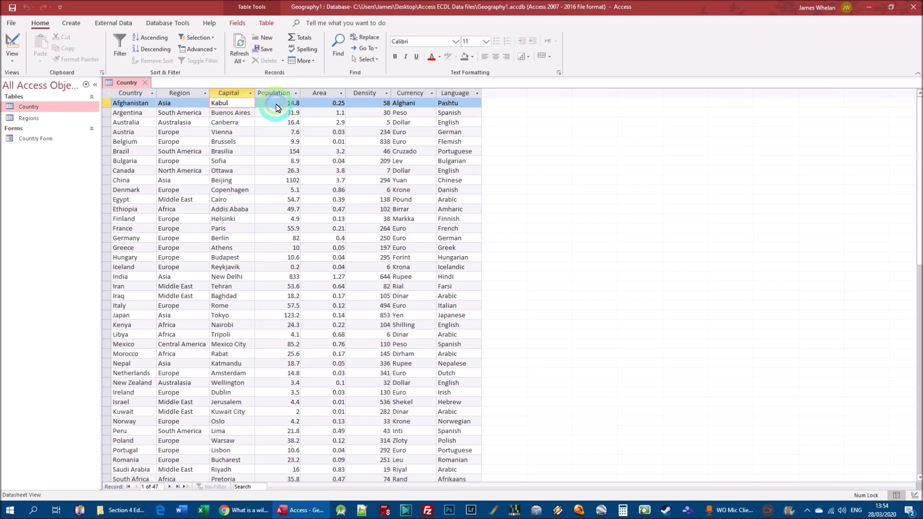
pyautogui.click(294, 94)
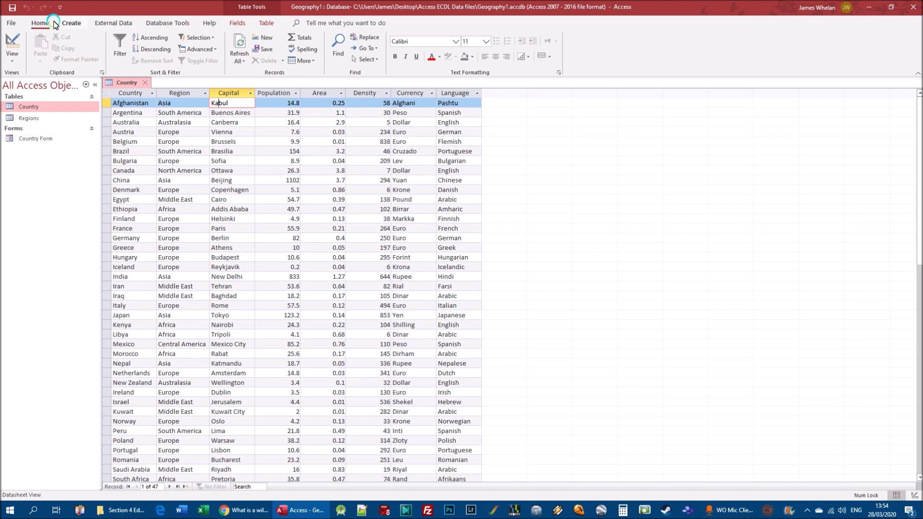
pyautogui.click(338, 43)
pyautogui.click(338, 42)
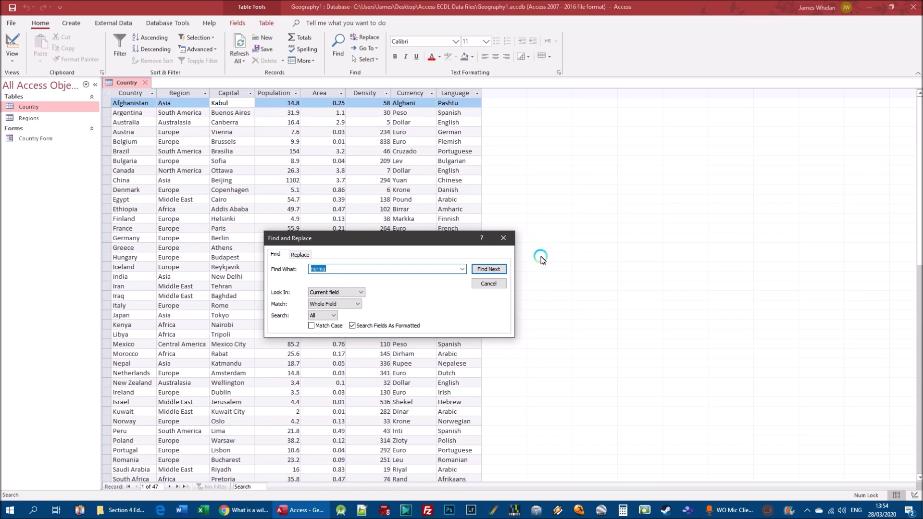
pyautogui.write('Tok?o')
pyautogui.click(488, 269)
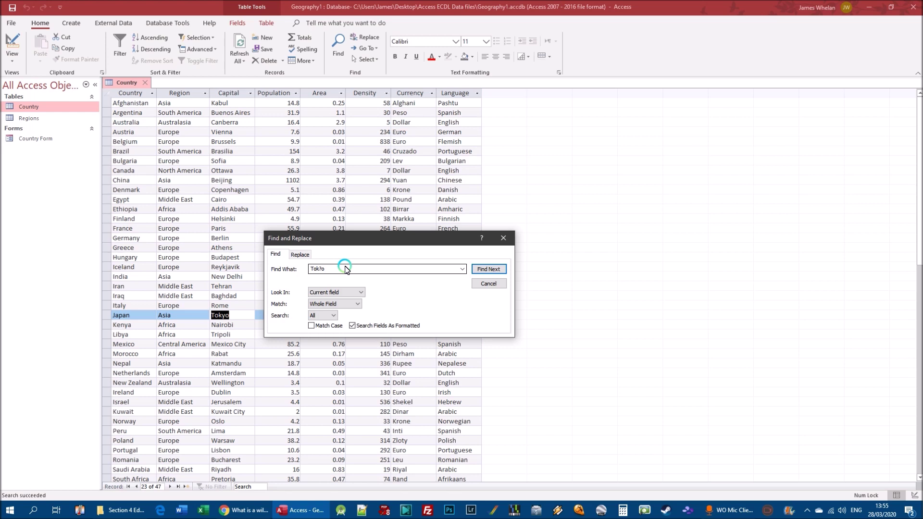
pyautogui.click(503, 238)
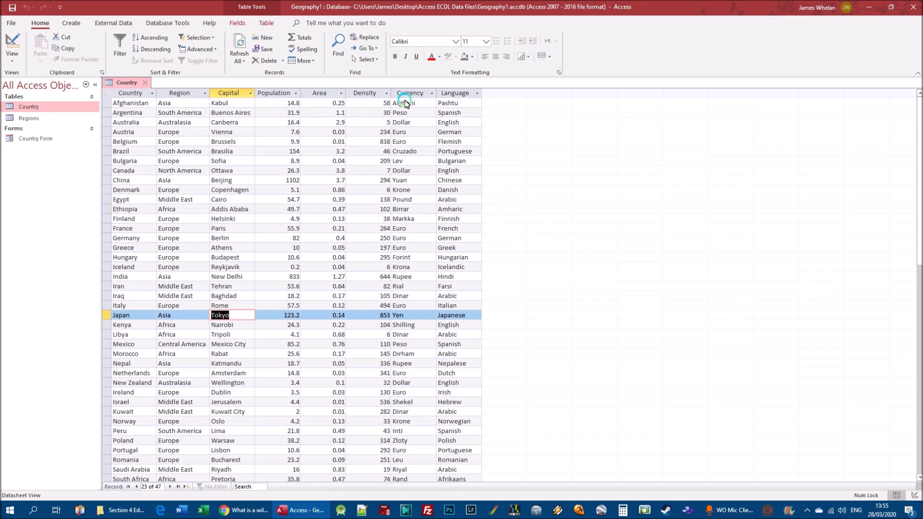
# Search the Currency field of the Country table from the first record with the wildcard text D*r
pyautogui.click(404, 104)
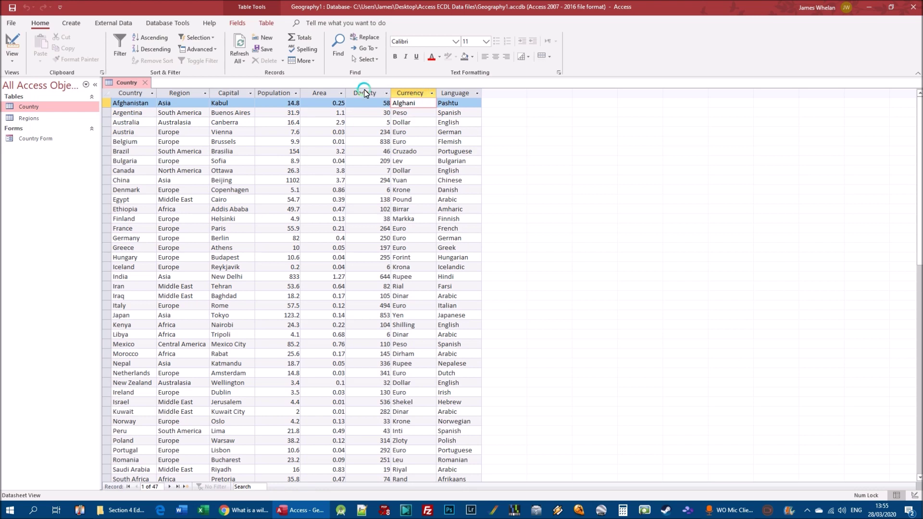
pyautogui.click(339, 52)
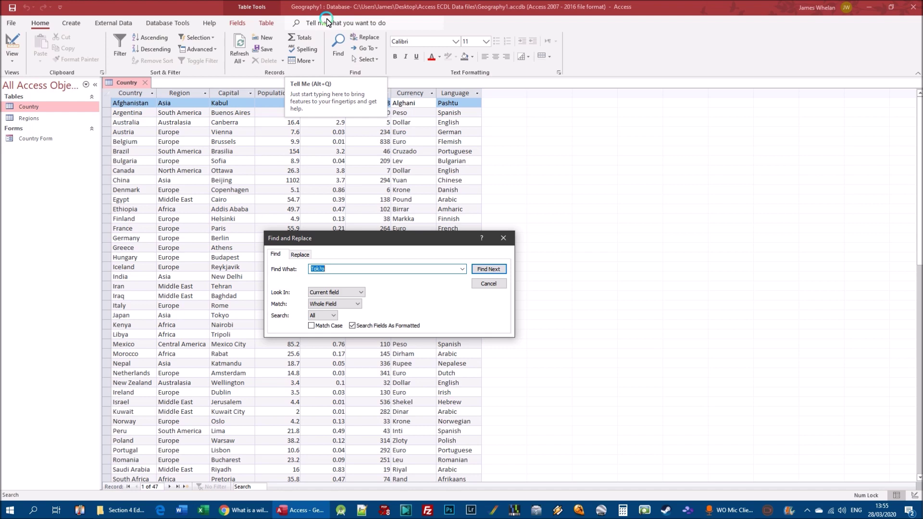
pyautogui.write('D*')
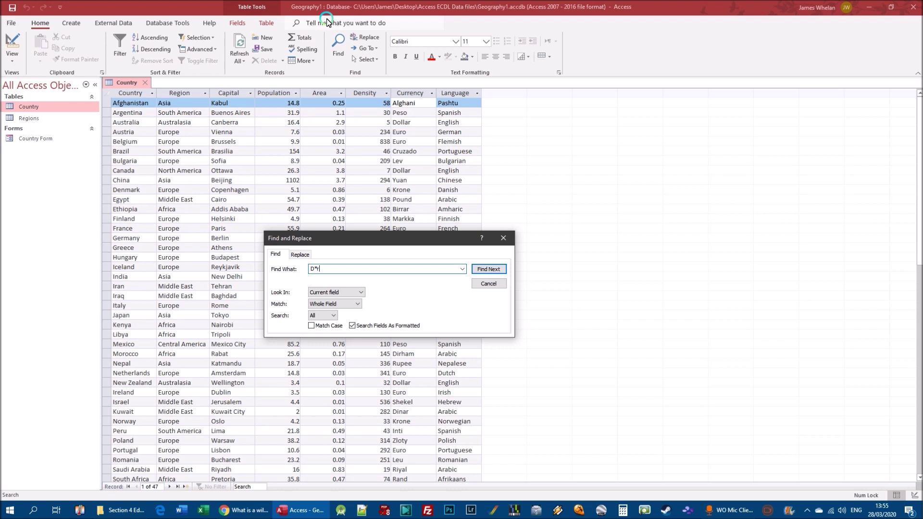
pyautogui.moveTo(431, 241); pyautogui.dragTo(672, 144)
pyautogui.click(739, 175)
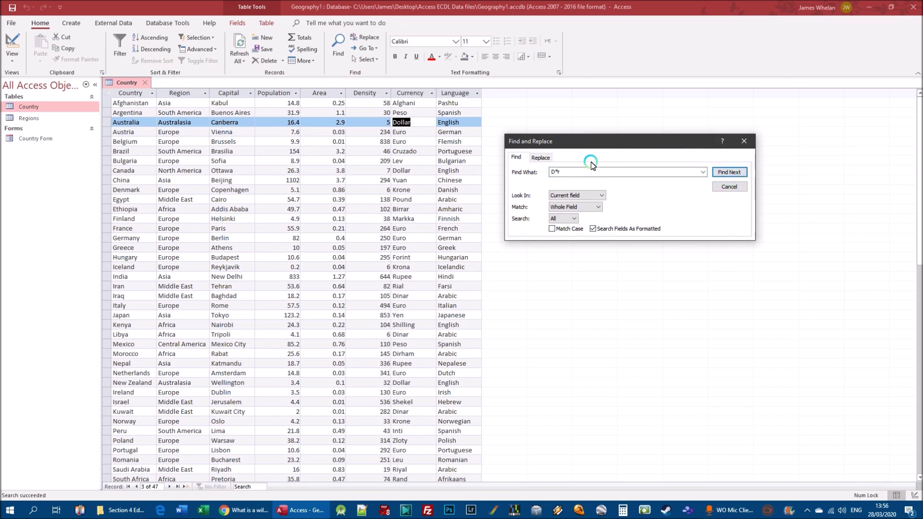
pyautogui.click(557, 173)
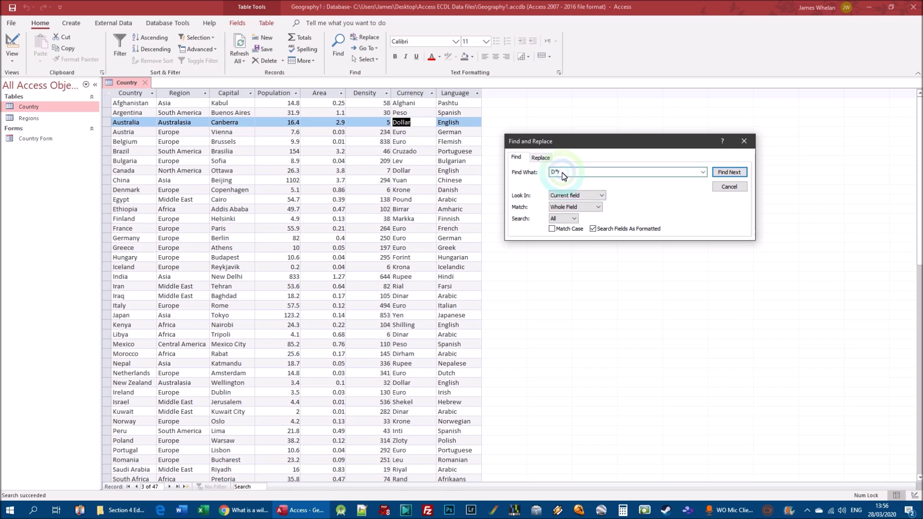
pyautogui.click(557, 173)
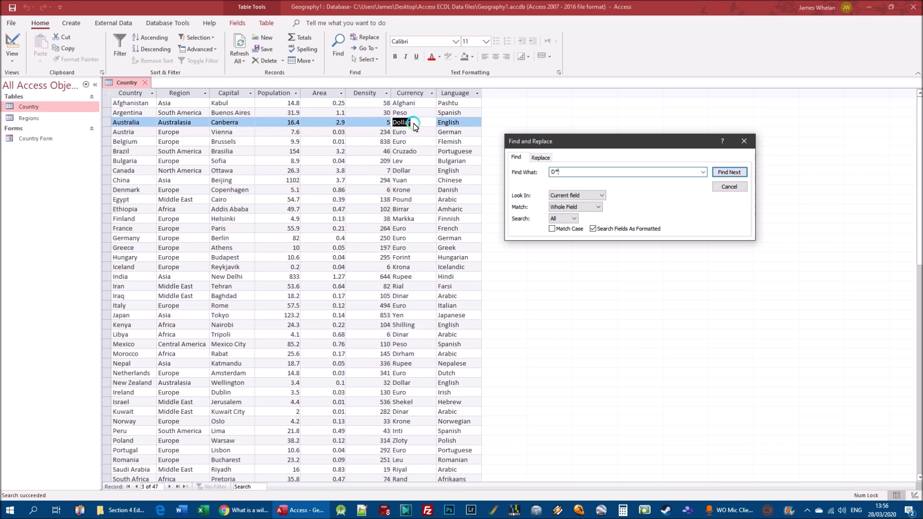
# Step through the remaining D*r matches in the Currency field until the records are exhausted, and close the search
pyautogui.click(729, 172)
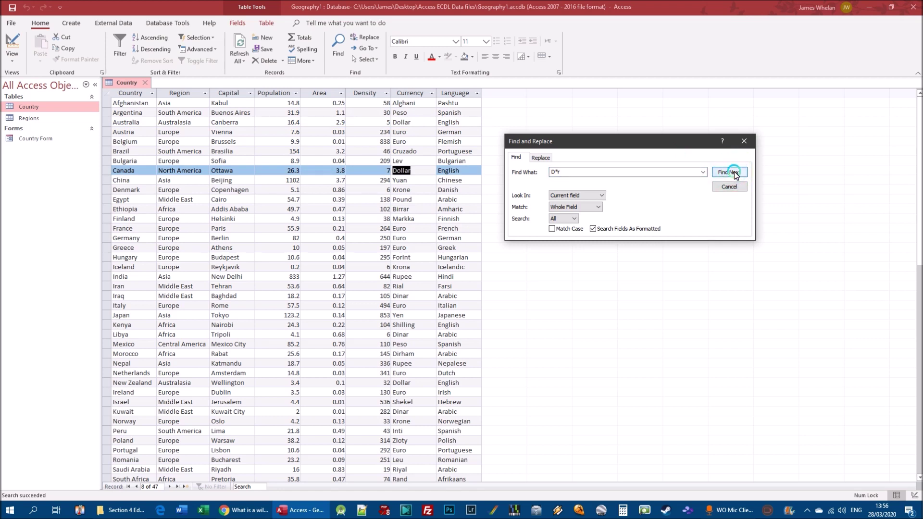
pyautogui.click(729, 172)
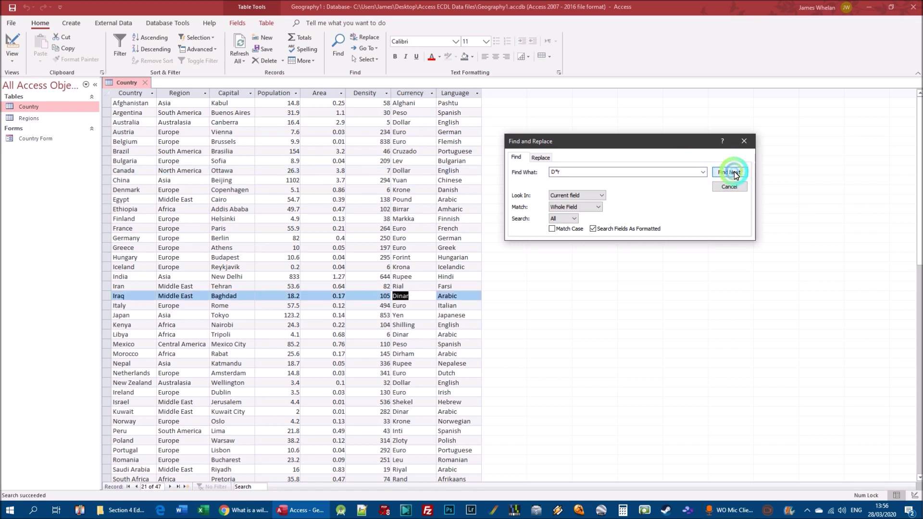
pyautogui.click(730, 172)
pyautogui.click(730, 172)
pyautogui.click(729, 172)
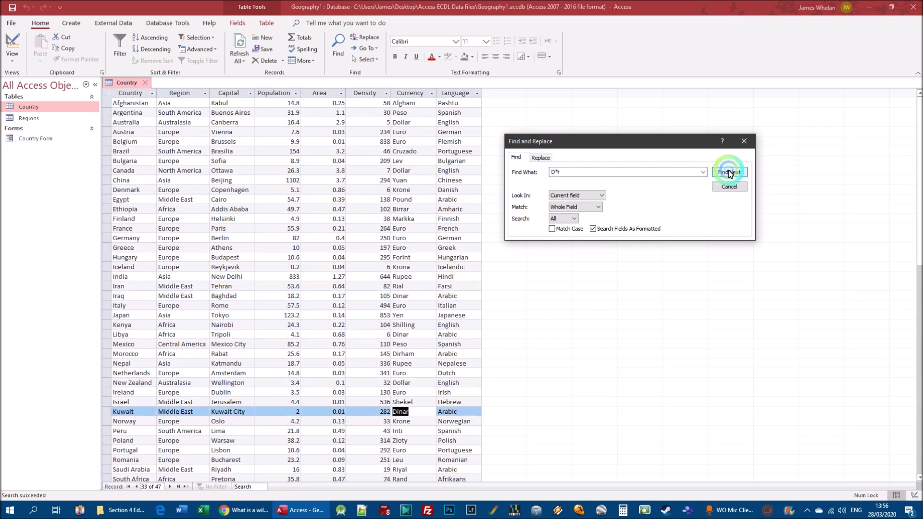
pyautogui.click(730, 172)
pyautogui.click(729, 172)
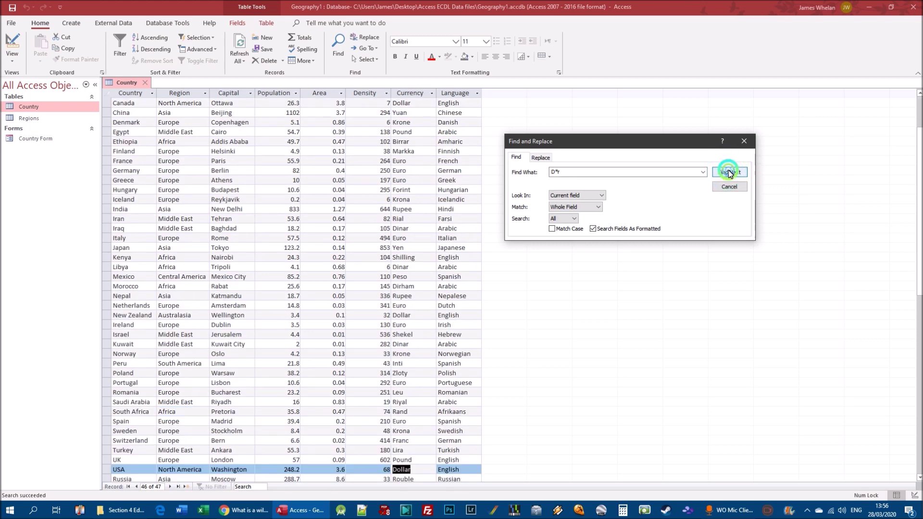
pyautogui.click(475, 282)
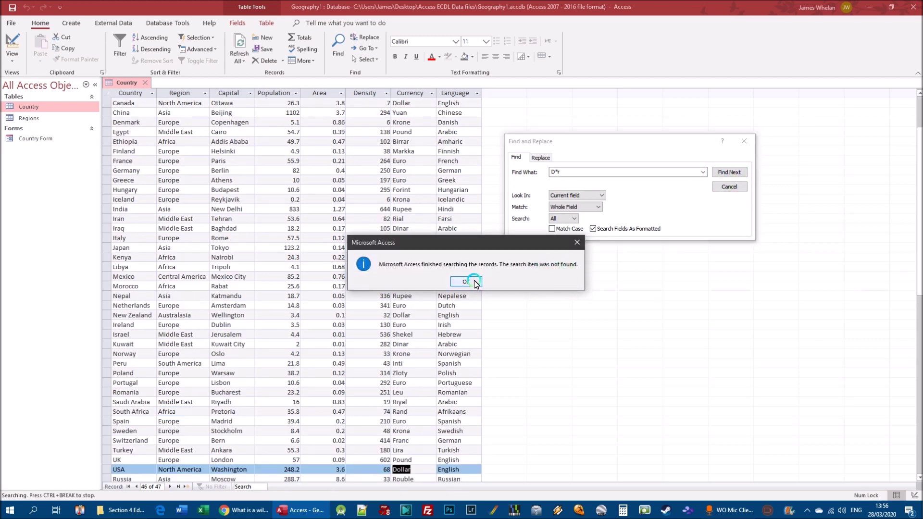
pyautogui.click(464, 280)
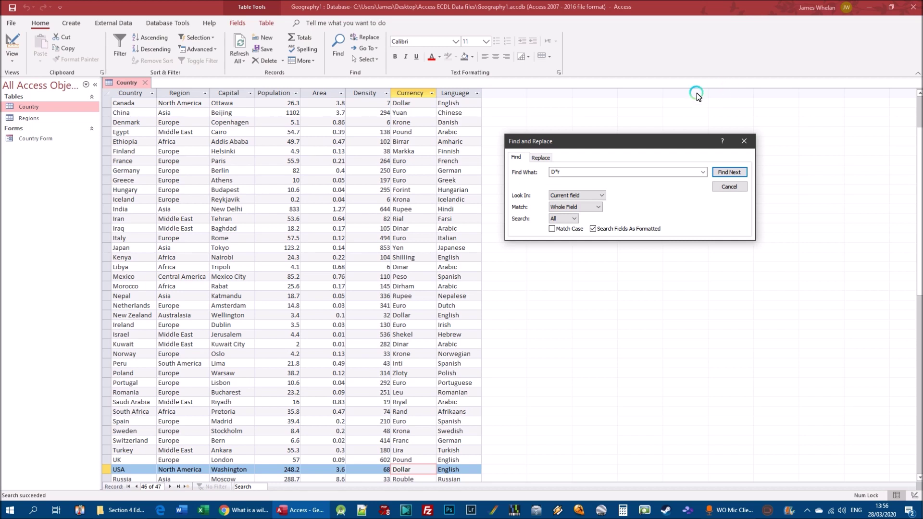
pyautogui.click(554, 173)
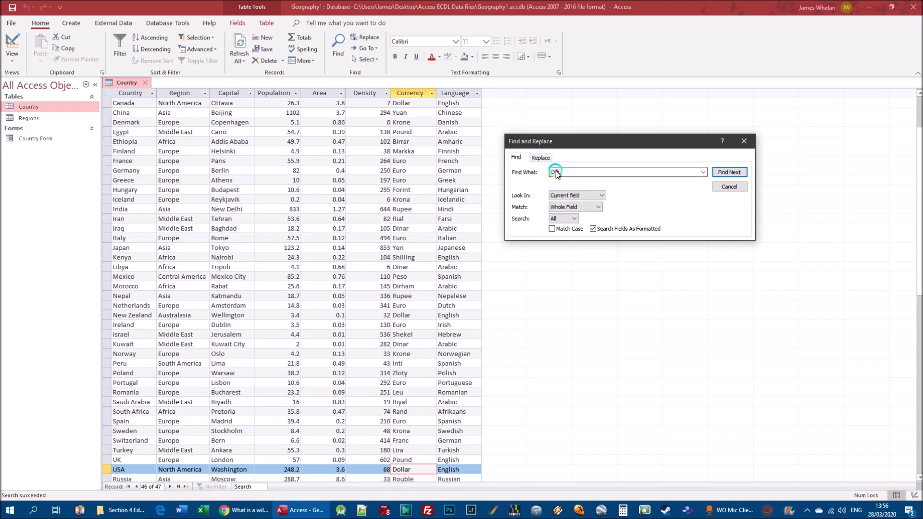
pyautogui.write('D*r')
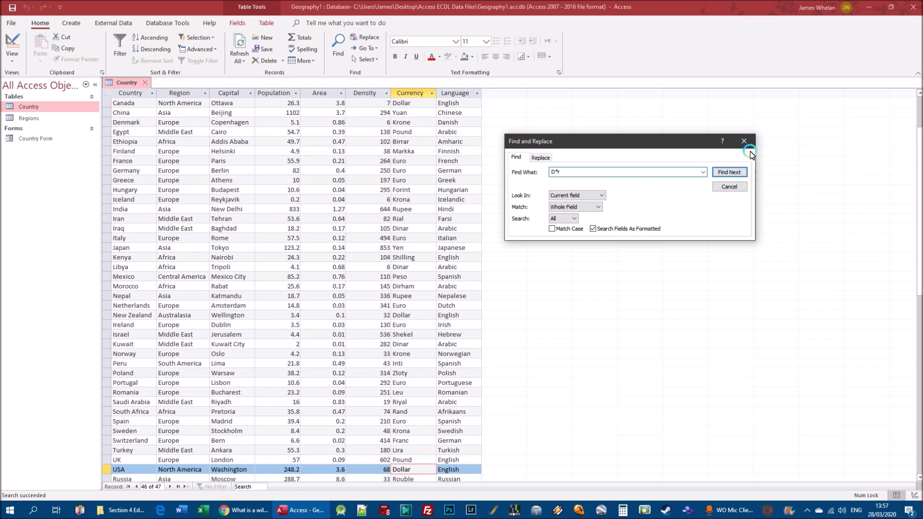
pyautogui.click(744, 140)
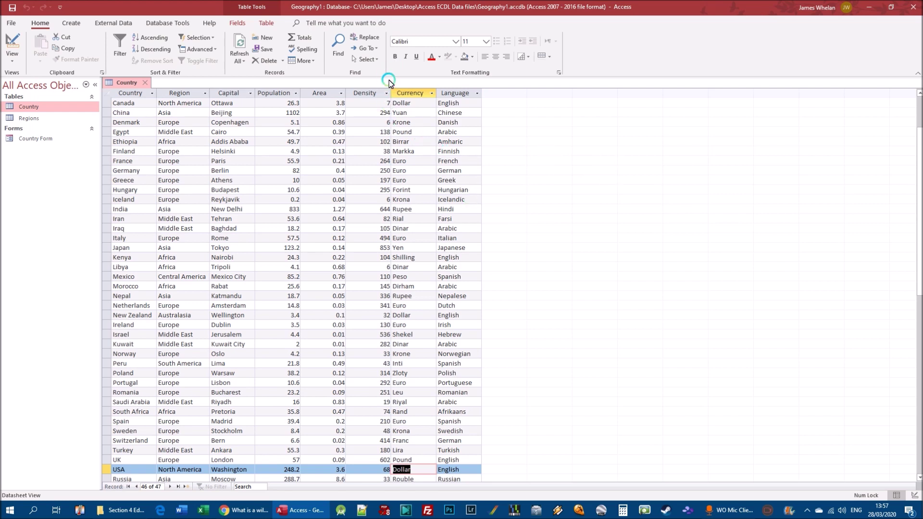
# Search the Currency field from the Canada record with the wildcard text E??o, step through several matches, and close the search
pyautogui.click(424, 103)
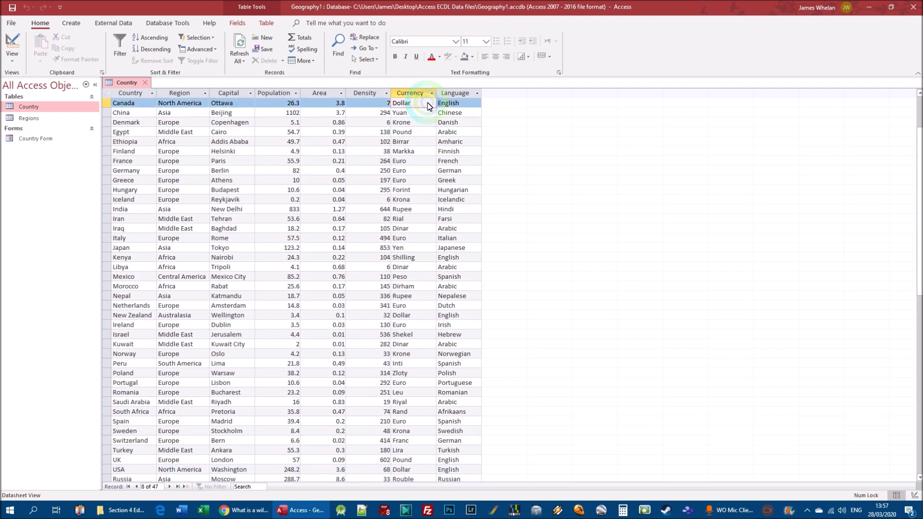
pyautogui.click(345, 45)
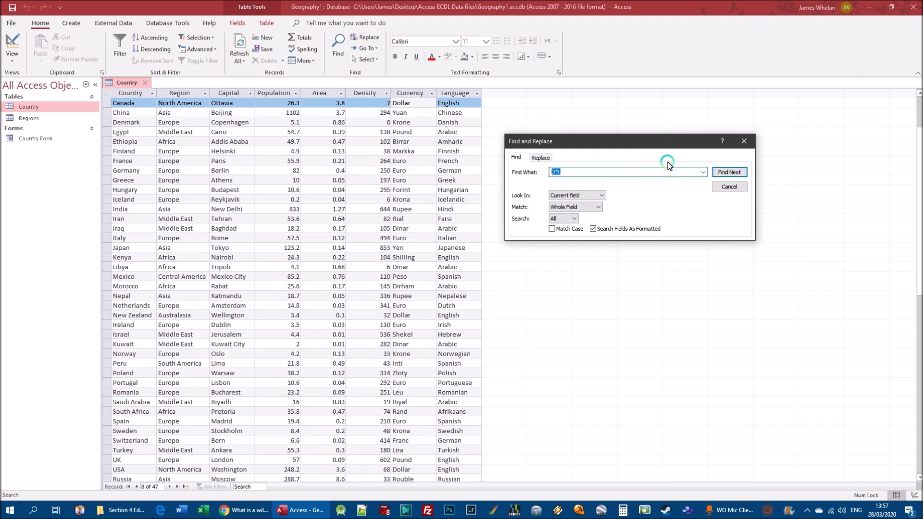
pyautogui.write('E??o')
pyautogui.click(728, 172)
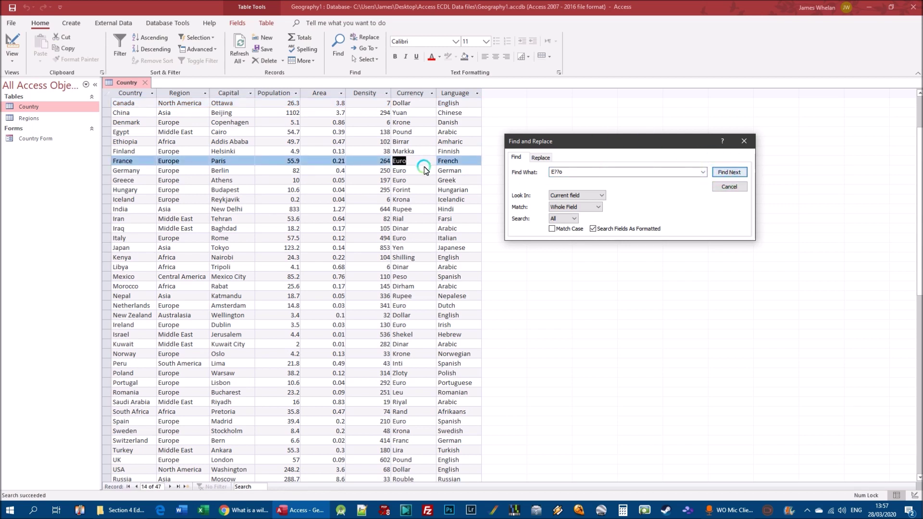
pyautogui.click(738, 173)
pyautogui.click(737, 173)
pyautogui.click(738, 173)
pyautogui.click(738, 173)
pyautogui.click(738, 173)
pyautogui.click(737, 173)
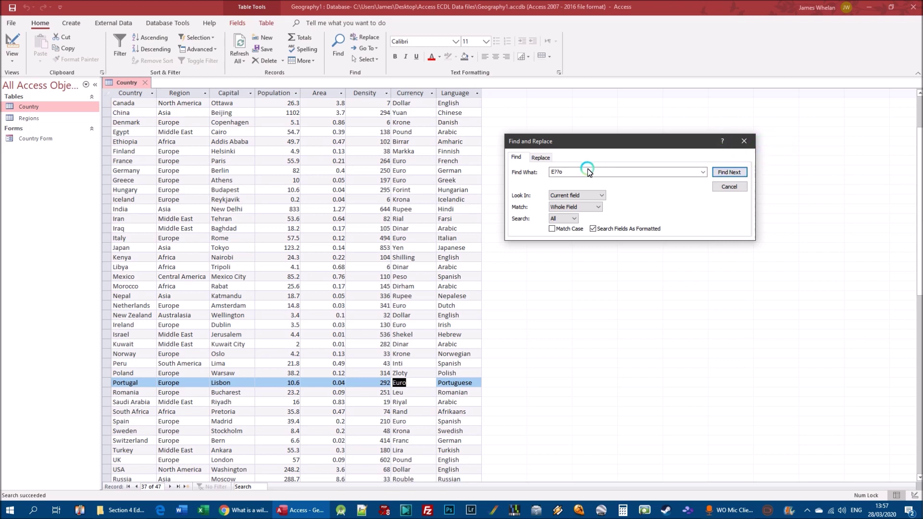
pyautogui.click(739, 141)
# Return to Canada's Currency field and search with the single-wildcard text E?o
pyautogui.click(404, 103)
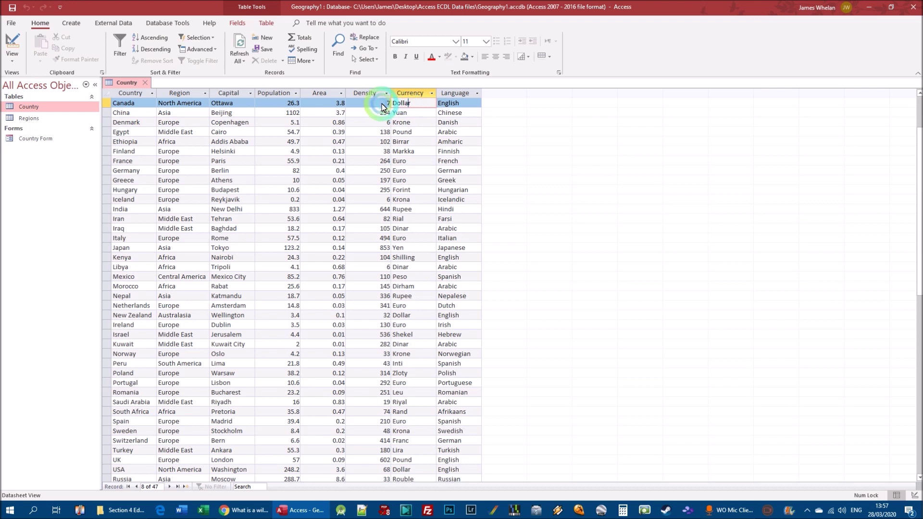
pyautogui.hotkey('ctrl', 'f')
pyautogui.write('E??p')
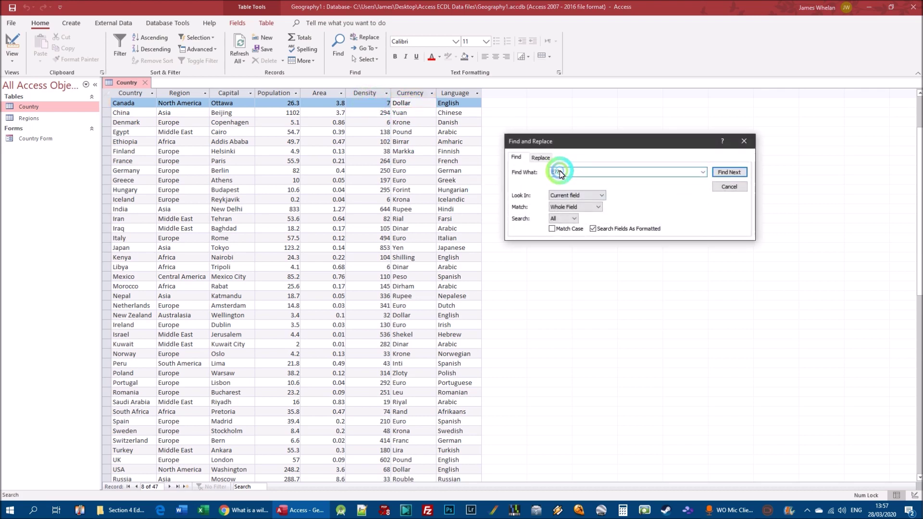
pyautogui.press('BackSpace')
pyautogui.press('BackSpace')
pyautogui.write('o')
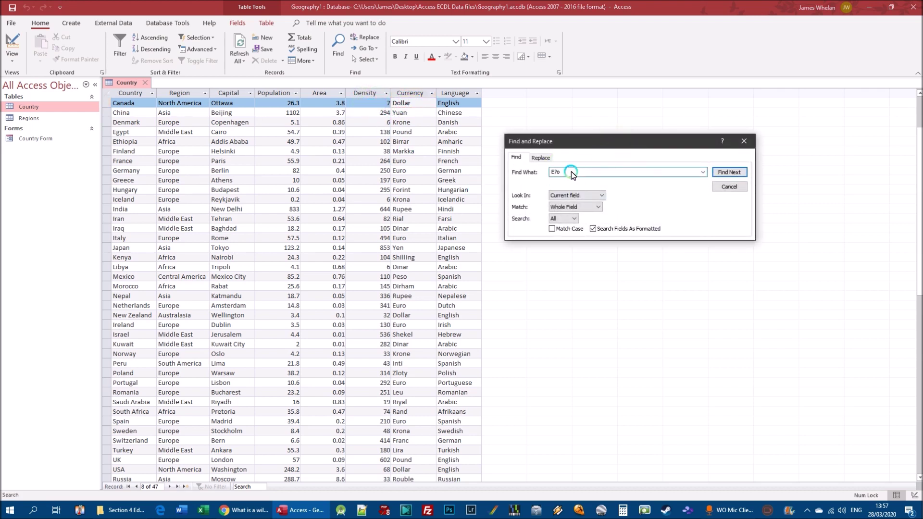
pyautogui.click(731, 173)
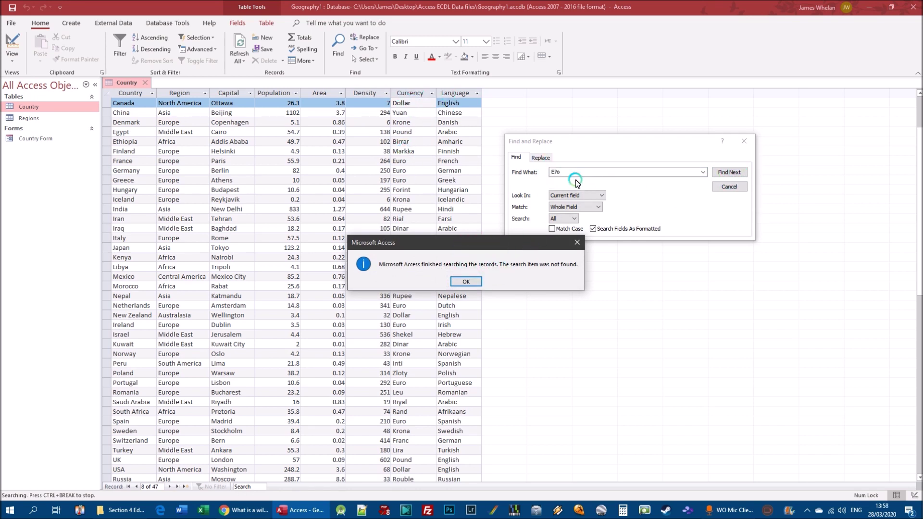
pyautogui.click(465, 281)
# Change the search text back to E??o, step through the Currency matches again, and close the search
pyautogui.click(553, 172)
pyautogui.click(661, 140)
pyautogui.write('?')
pyautogui.click(736, 173)
pyautogui.click(738, 173)
pyautogui.click(737, 173)
pyautogui.click(737, 173)
pyautogui.click(737, 173)
pyautogui.click(737, 173)
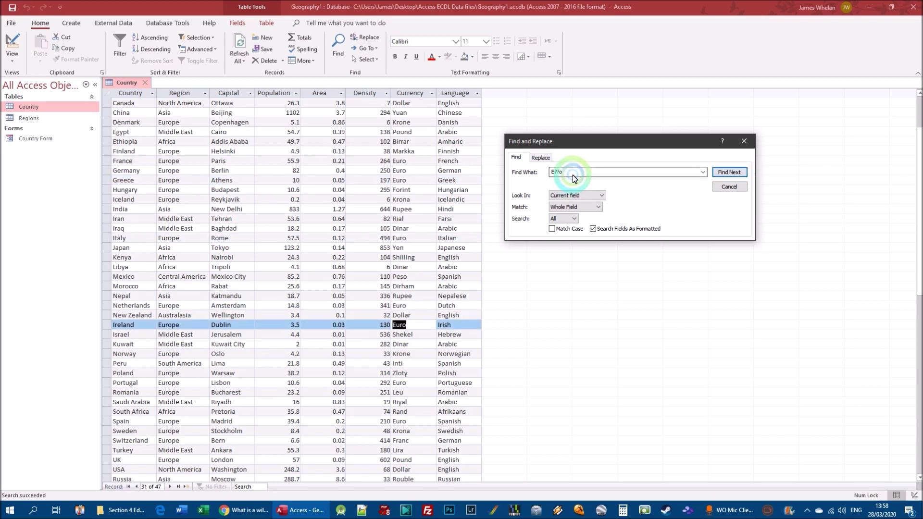
pyautogui.click(744, 141)
# Search the Currency field from the Canada record with the wildcard text E*o, step through several matches, and close the search
pyautogui.click(406, 103)
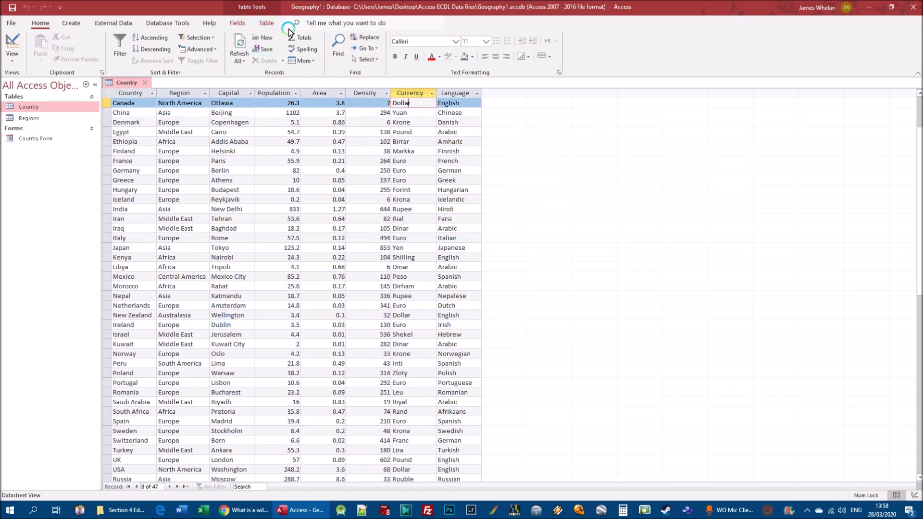
pyautogui.click(338, 48)
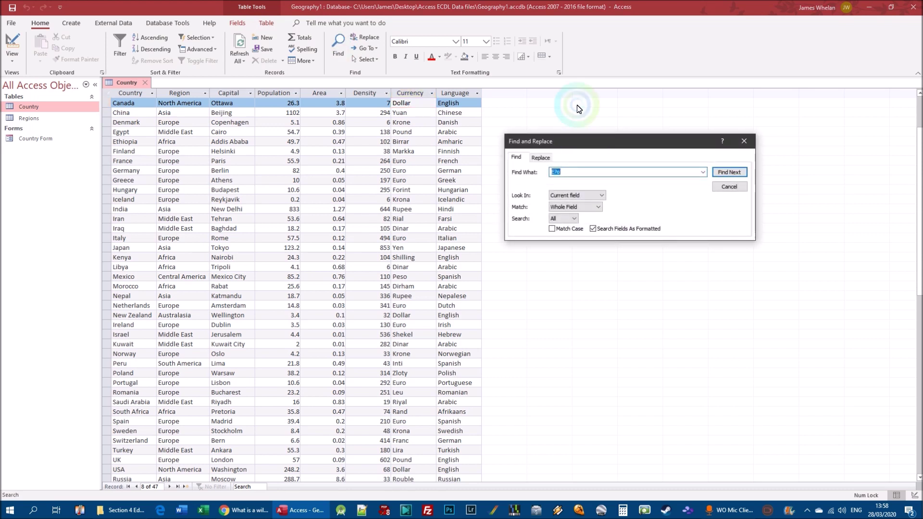
pyautogui.write('E*o')
pyautogui.click(730, 172)
pyautogui.click(730, 172)
pyautogui.click(729, 172)
pyautogui.click(729, 172)
pyautogui.click(730, 172)
pyautogui.click(730, 172)
pyautogui.click(745, 142)
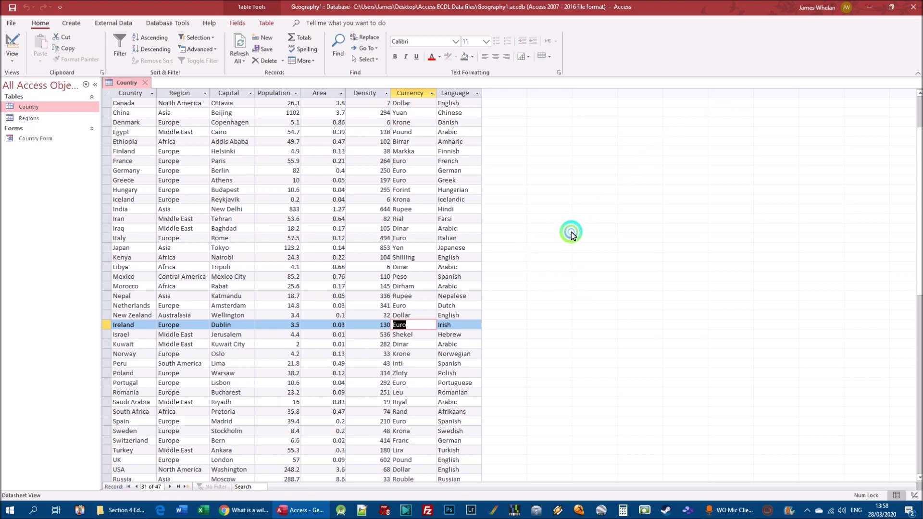
# Search the Region field from the Canada record for America, matching the whole field
pyautogui.click(377, 238)
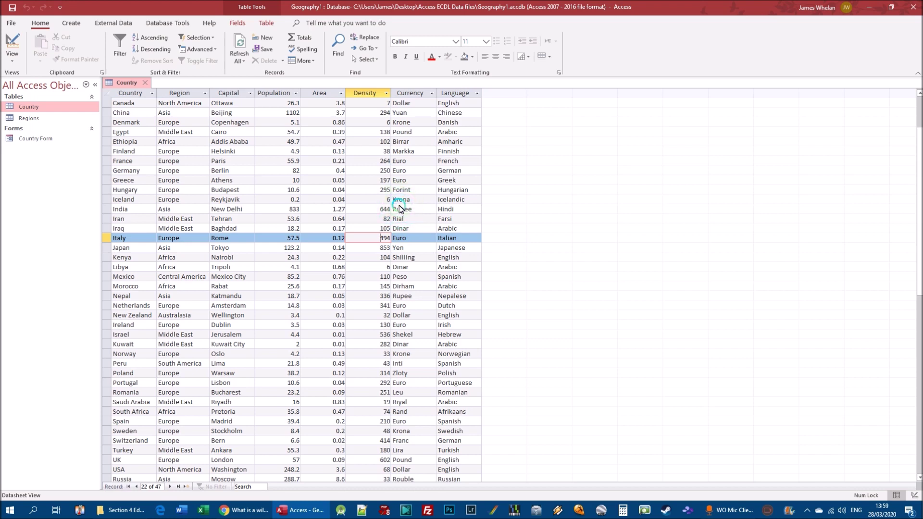
pyautogui.click(186, 104)
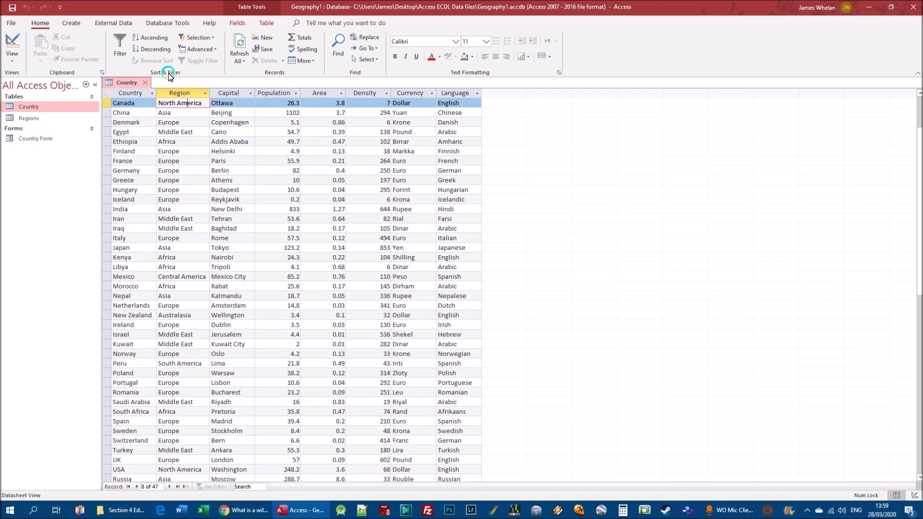
pyautogui.click(183, 105)
pyautogui.click(177, 103)
pyautogui.click(335, 49)
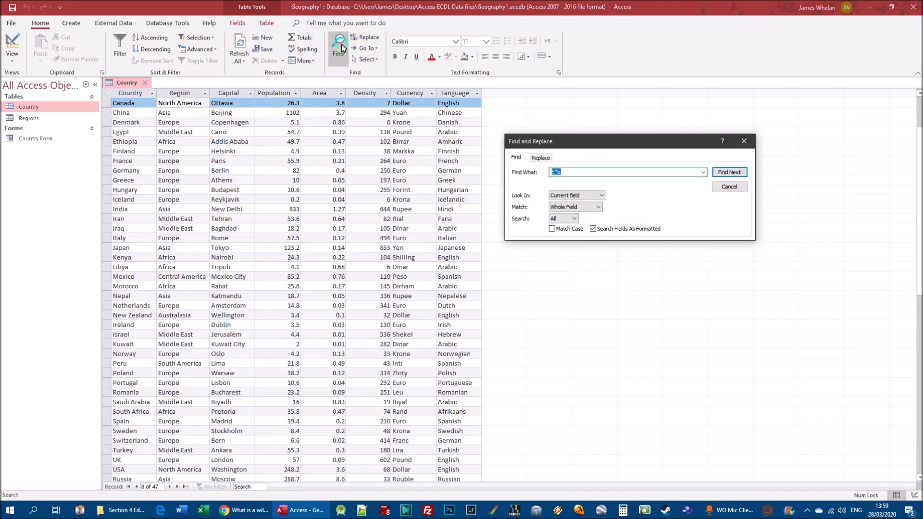
pyautogui.click(559, 174)
pyautogui.click(779, 191)
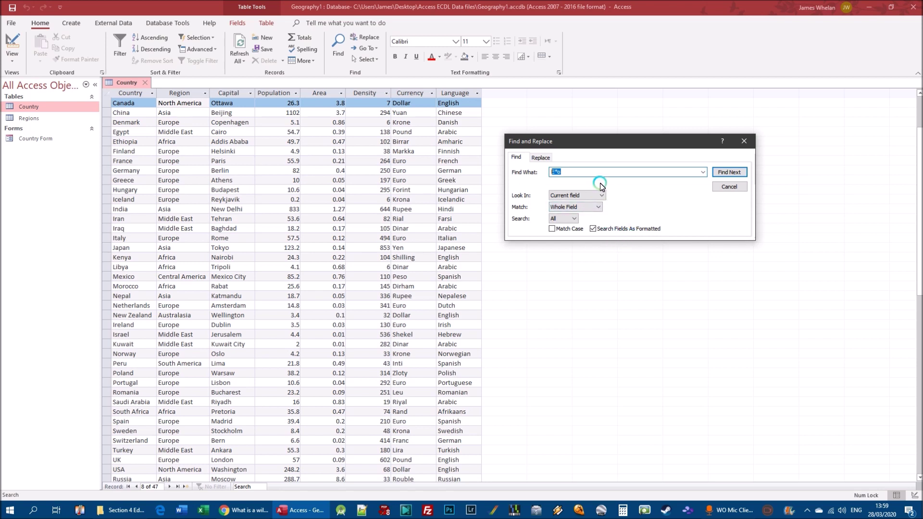
pyautogui.write('America')
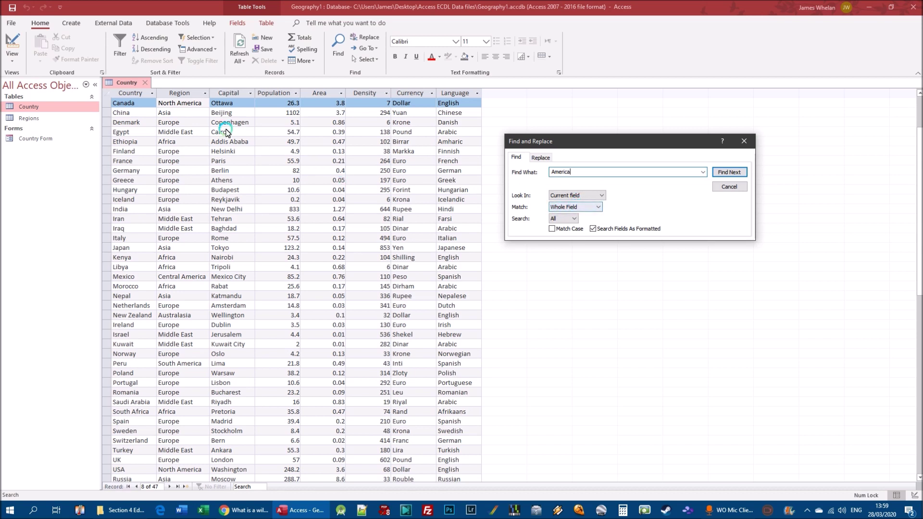
pyautogui.moveTo(576, 173); pyautogui.dragTo(538, 174)
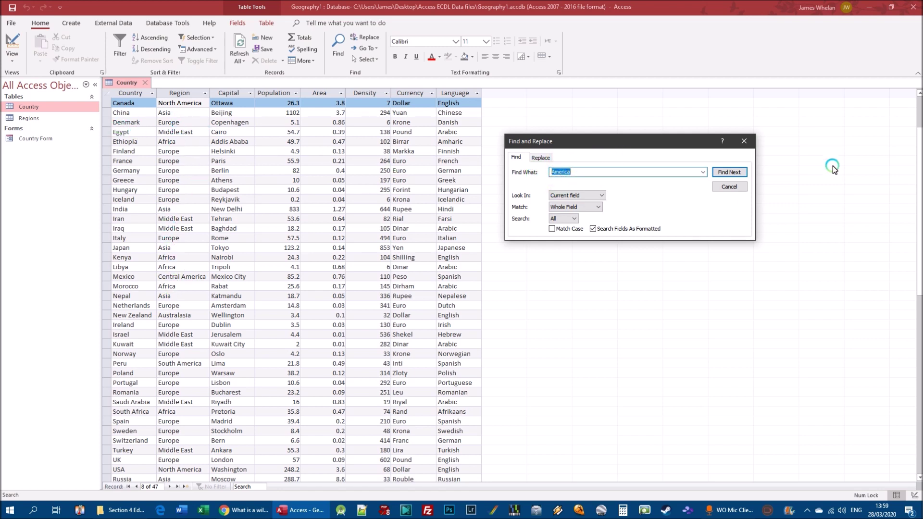
pyautogui.click(735, 172)
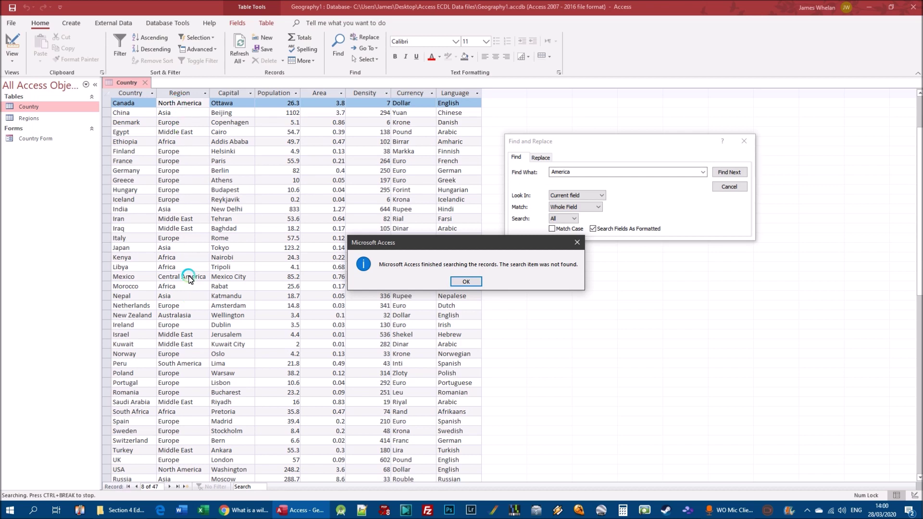
pyautogui.click(470, 282)
pyautogui.moveTo(582, 173); pyautogui.dragTo(530, 171)
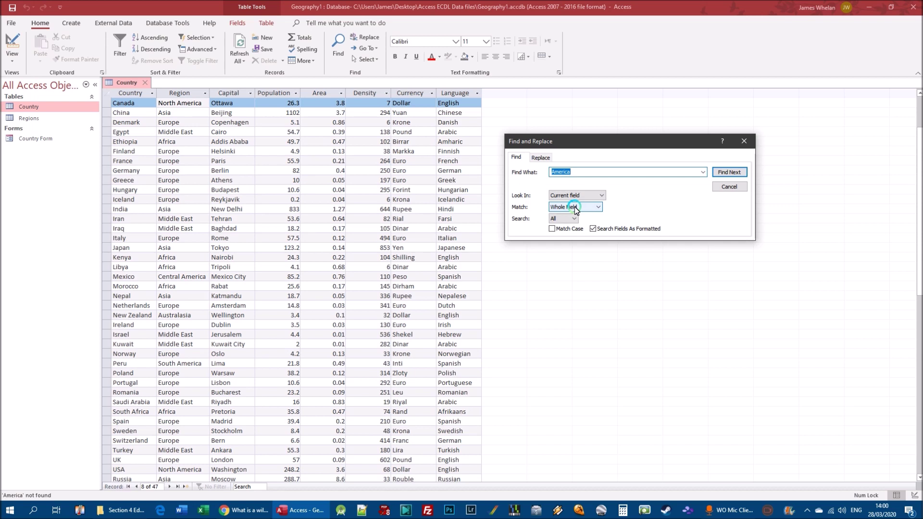
# Change the America search in the Region field to match any part of the field and find the first match
pyautogui.click(595, 208)
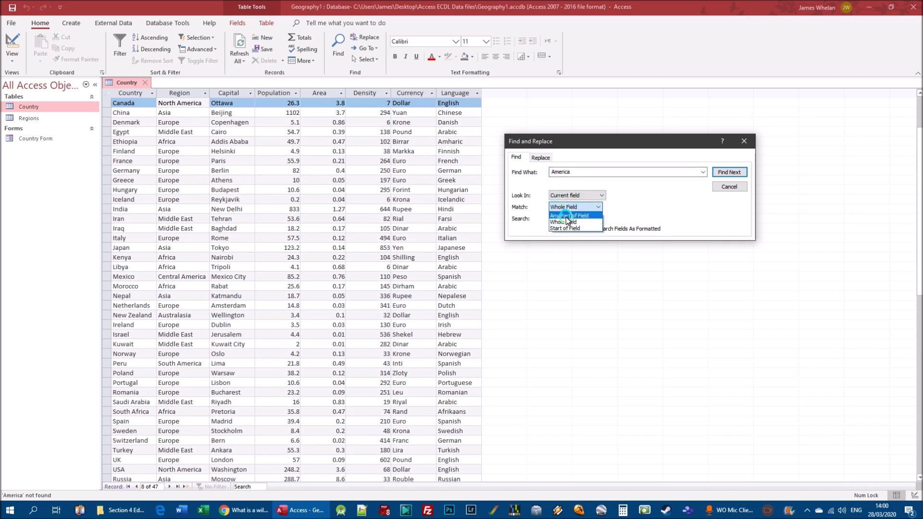
pyautogui.click(600, 207)
pyautogui.click(600, 207)
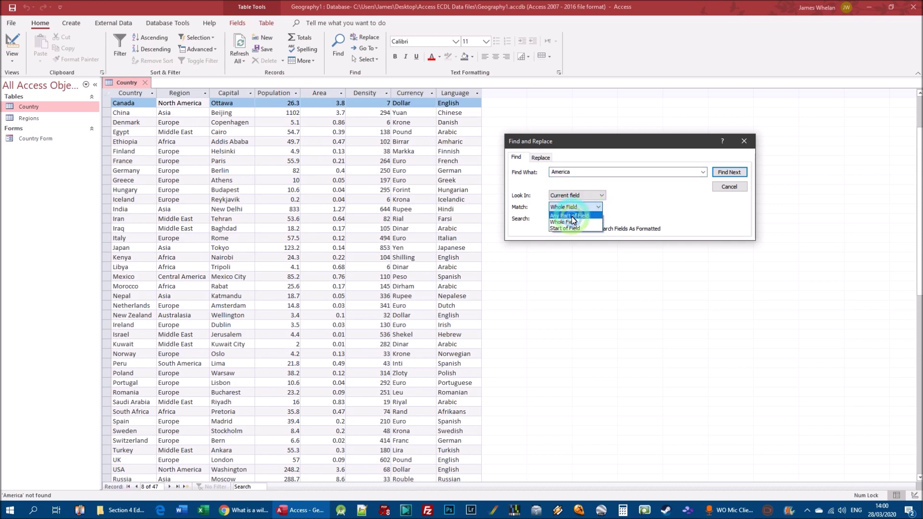
pyautogui.click(572, 216)
pyautogui.click(727, 174)
pyautogui.click(727, 174)
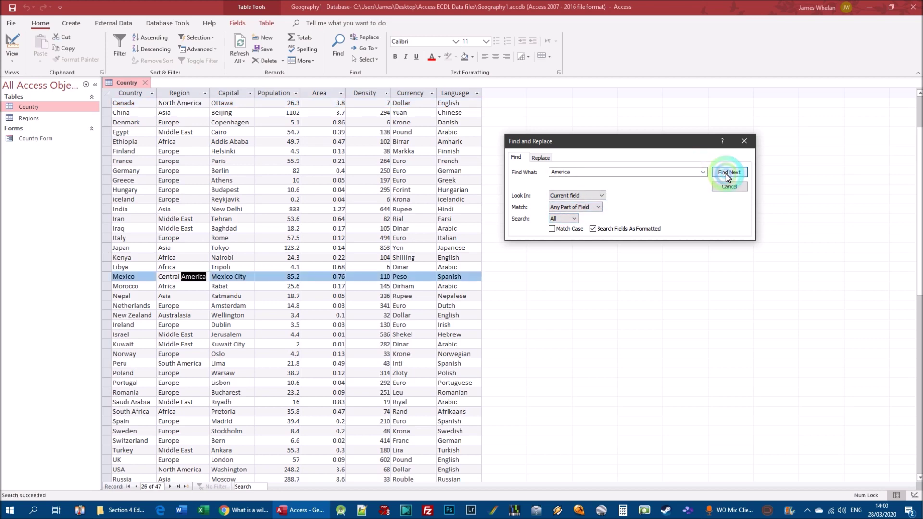
# Step through the remaining America matches in the Region field until the search finishes, and close the search
pyautogui.click(727, 175)
pyautogui.click(727, 174)
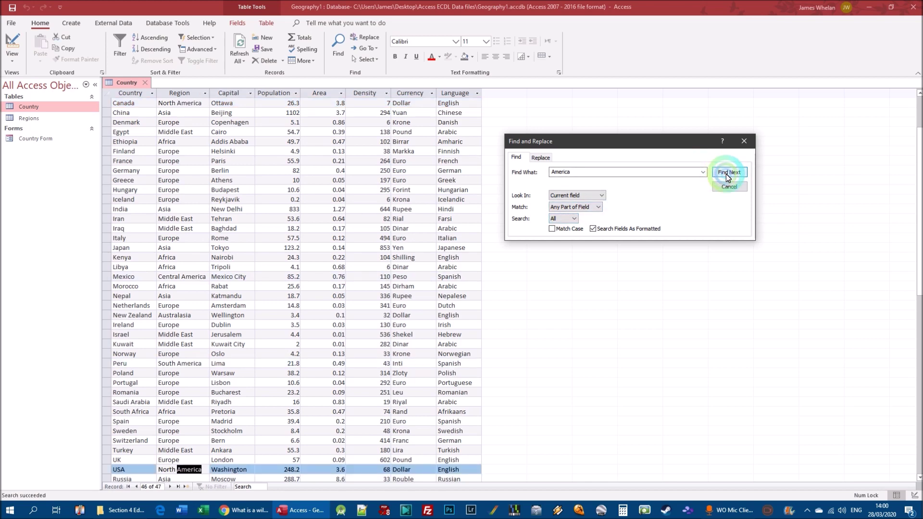
pyautogui.click(727, 174)
pyautogui.click(727, 174)
pyautogui.click(727, 174)
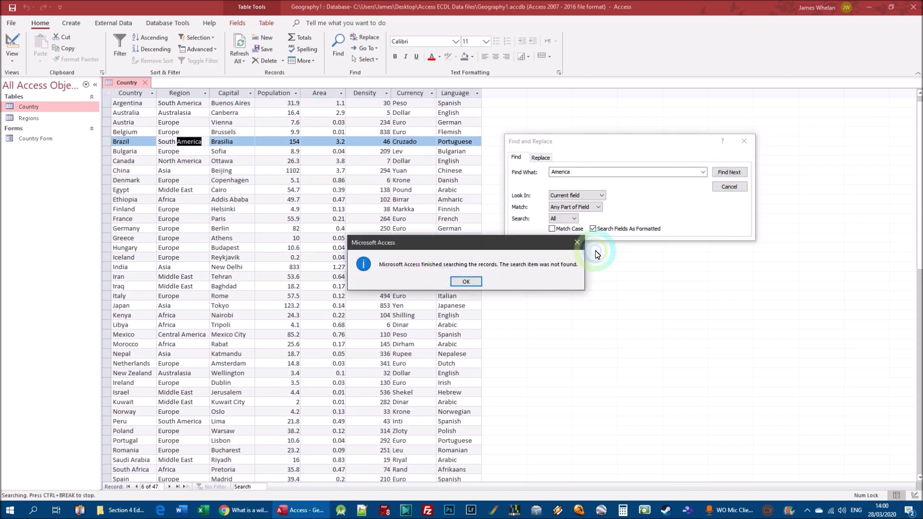
pyautogui.click(466, 281)
pyautogui.click(482, 252)
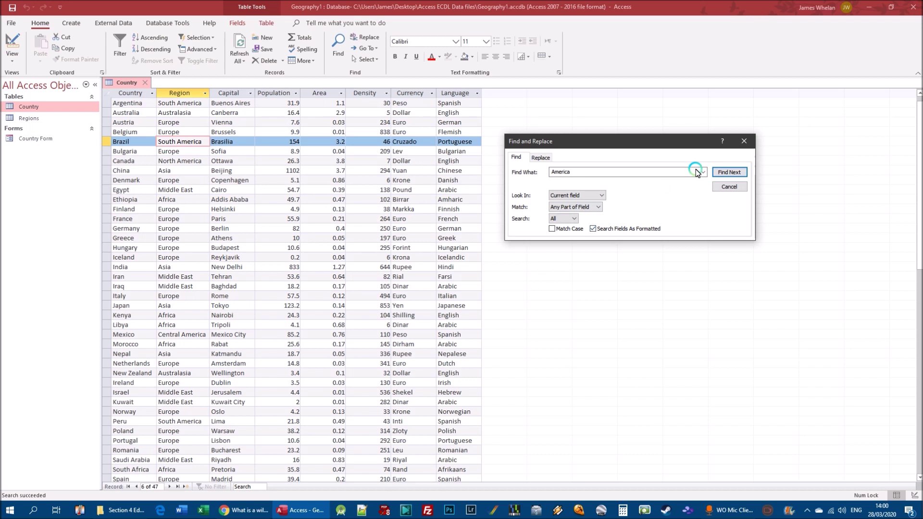
pyautogui.click(744, 142)
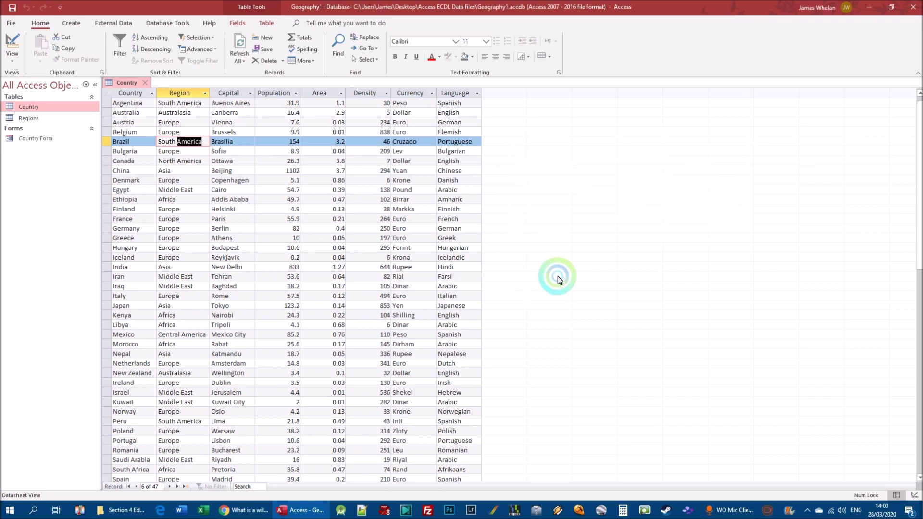
# Search the Population field from Argentina's record for 4.#, matching the whole field, and step through all the matches
pyautogui.click(279, 103)
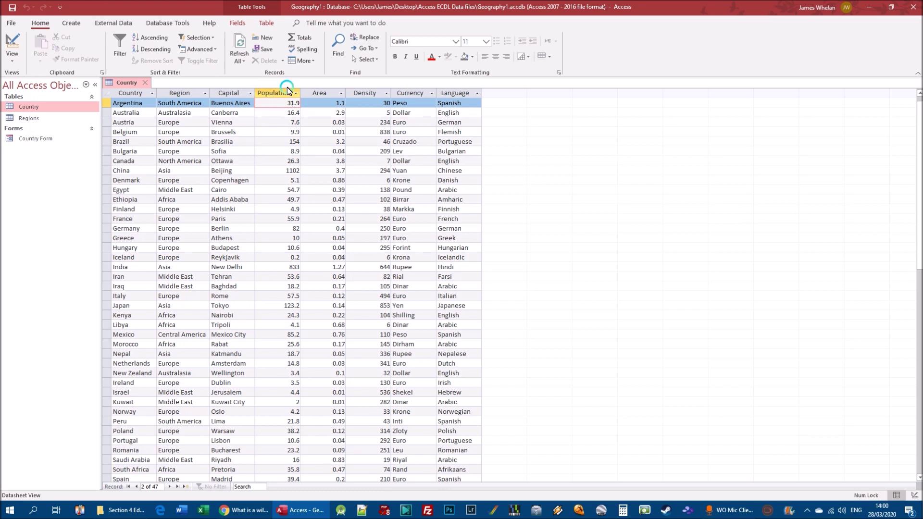
pyautogui.hotkey('ctrl', 'f')
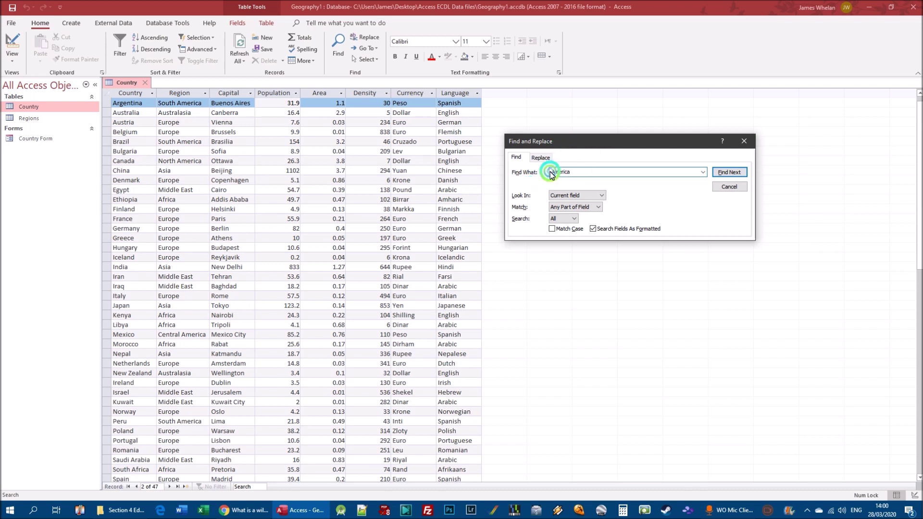
pyautogui.write('4.#')
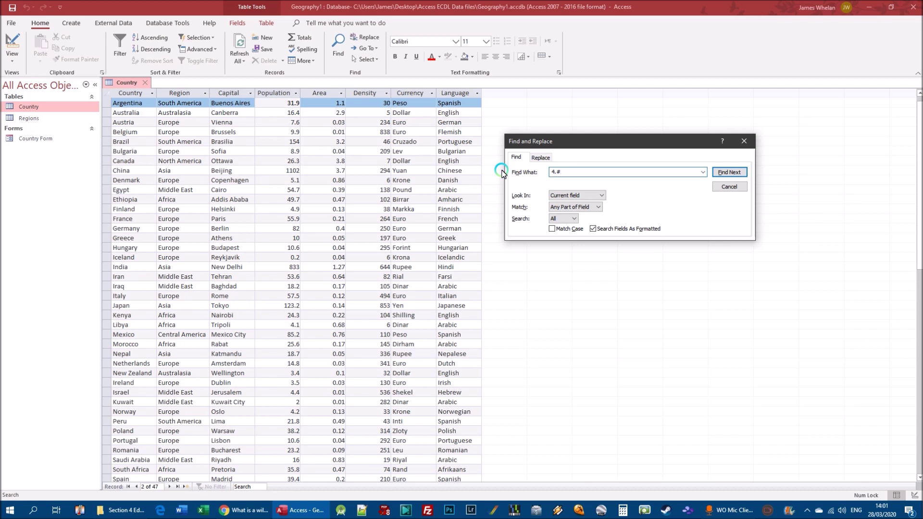
pyautogui.click(576, 207)
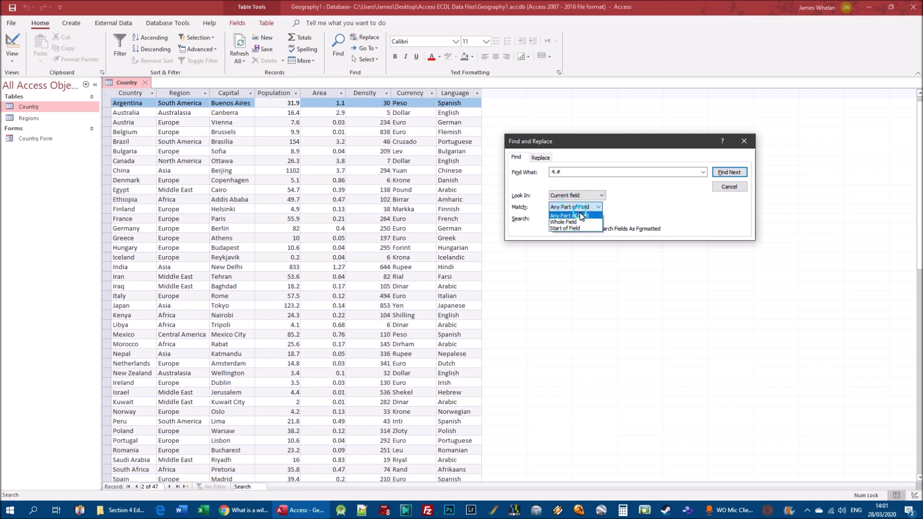
pyautogui.click(571, 222)
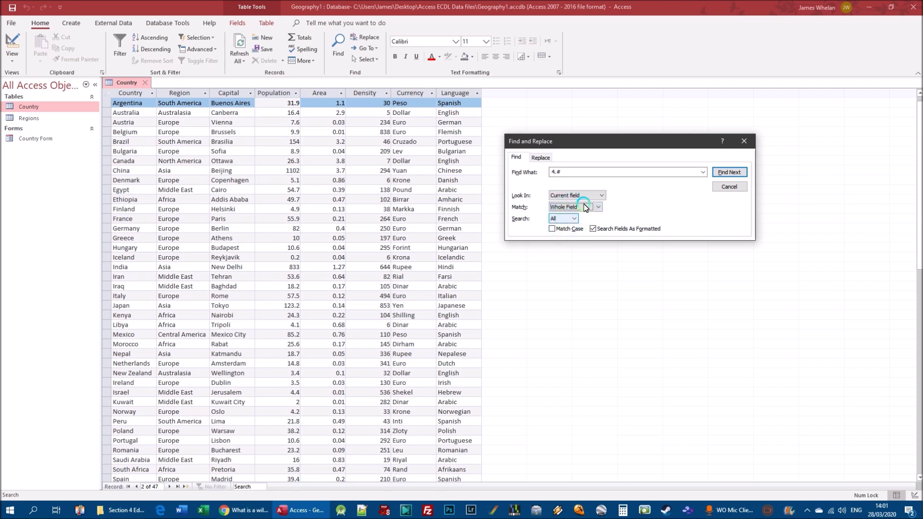
pyautogui.click(729, 172)
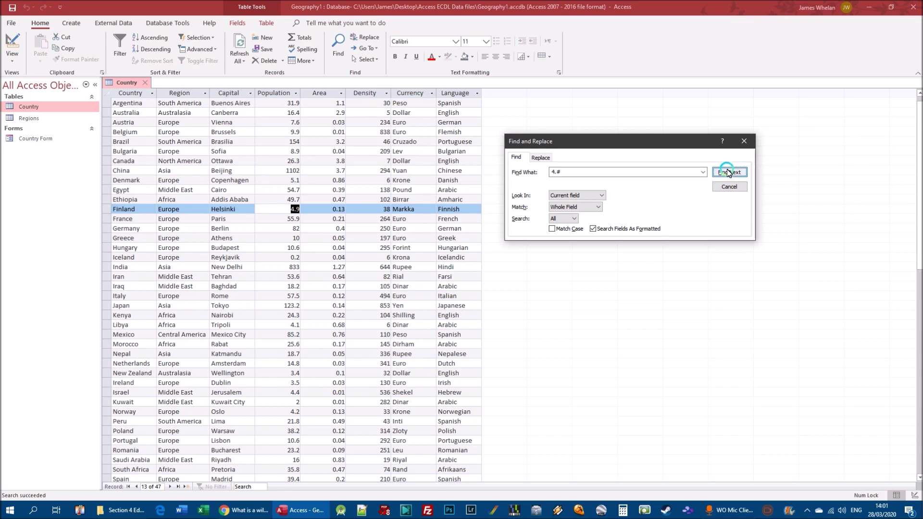
pyautogui.click(728, 173)
pyautogui.click(728, 173)
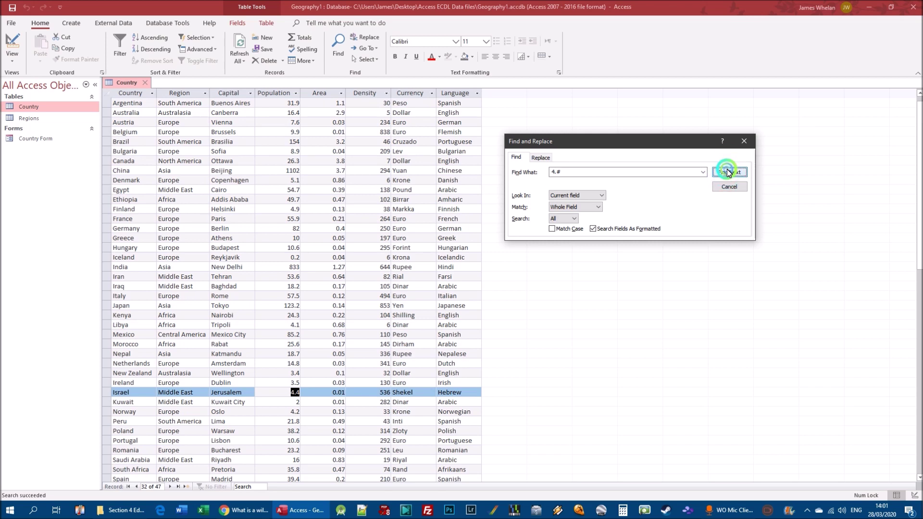
pyautogui.click(728, 173)
pyautogui.click(727, 173)
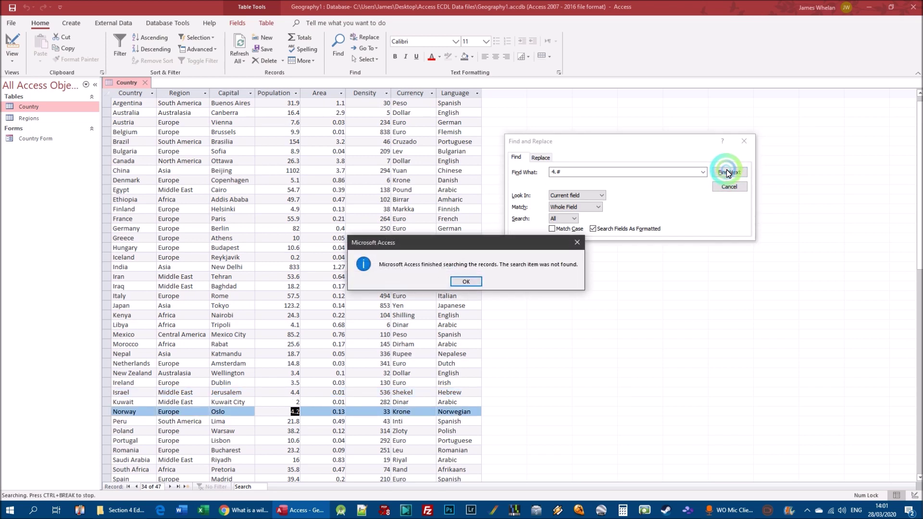
pyautogui.click(460, 284)
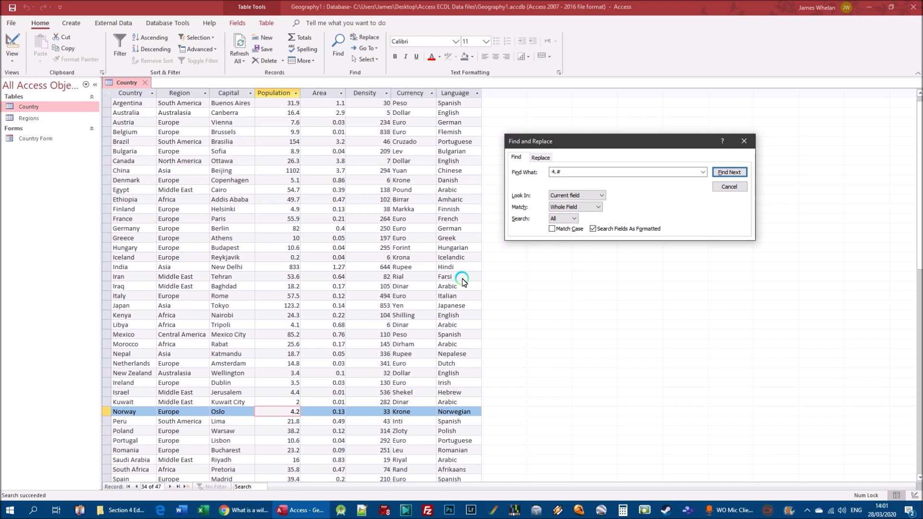
# Repeat the 4.# search in the Population field from Norway's record and close the search
pyautogui.click(554, 172)
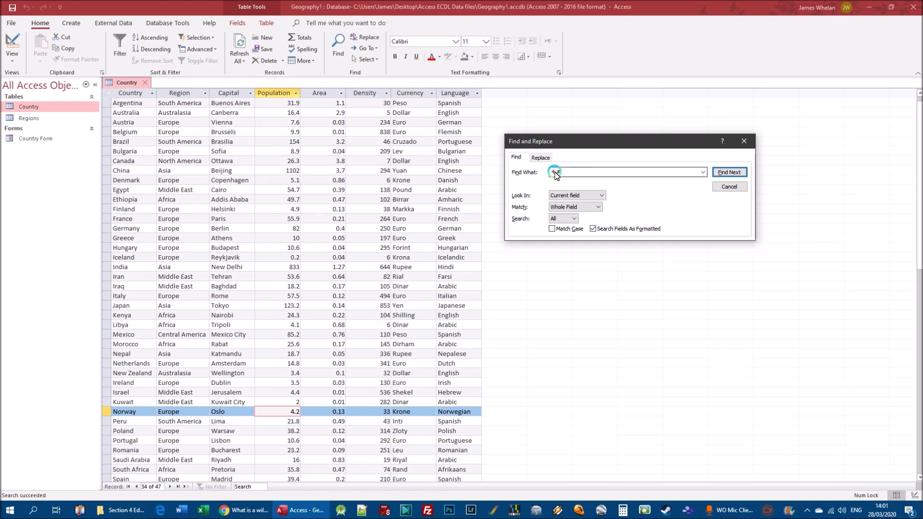
pyautogui.click(560, 172)
pyautogui.click(561, 172)
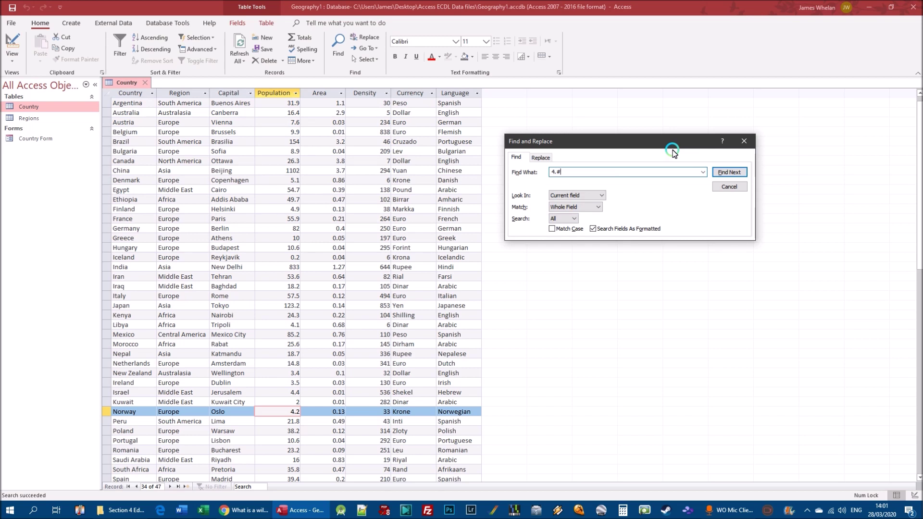
pyautogui.click(728, 172)
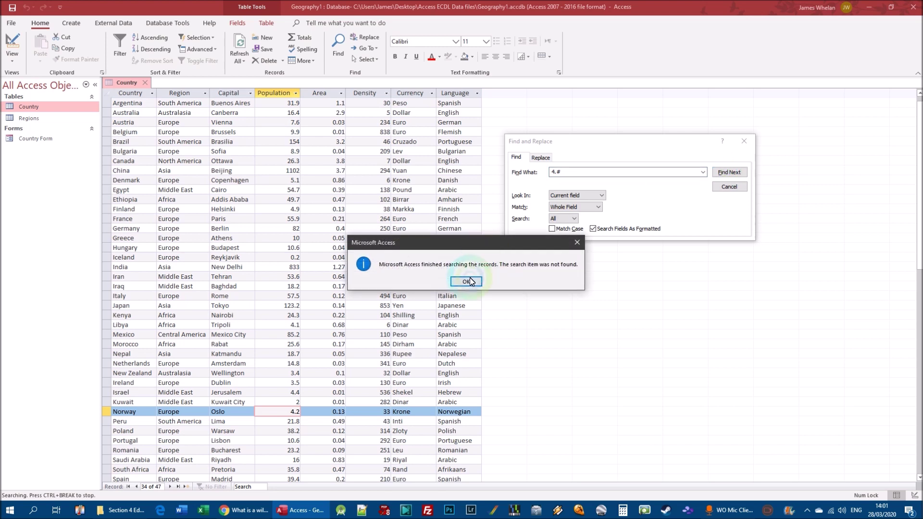
pyautogui.click(471, 280)
pyautogui.click(743, 141)
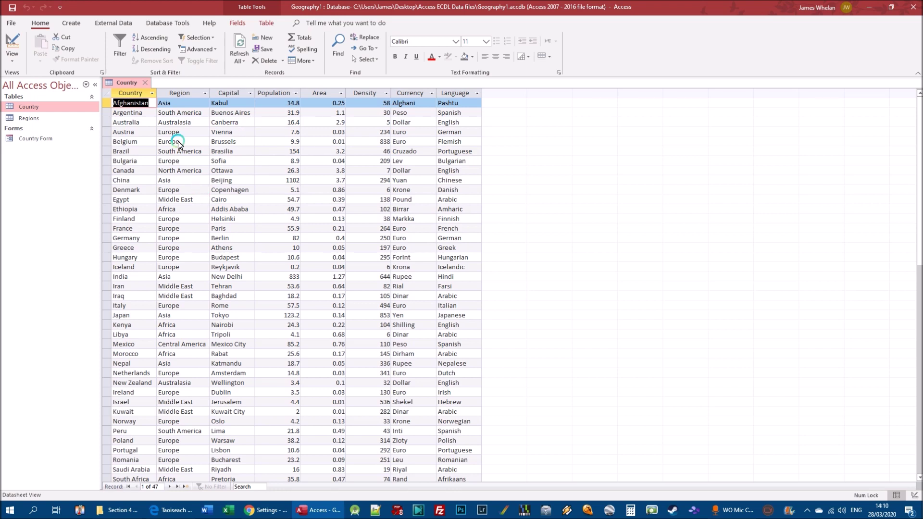
# Practise selecting Austria's whole Population cell as opposed to placing the cursor inside its value
pyautogui.click(116, 133)
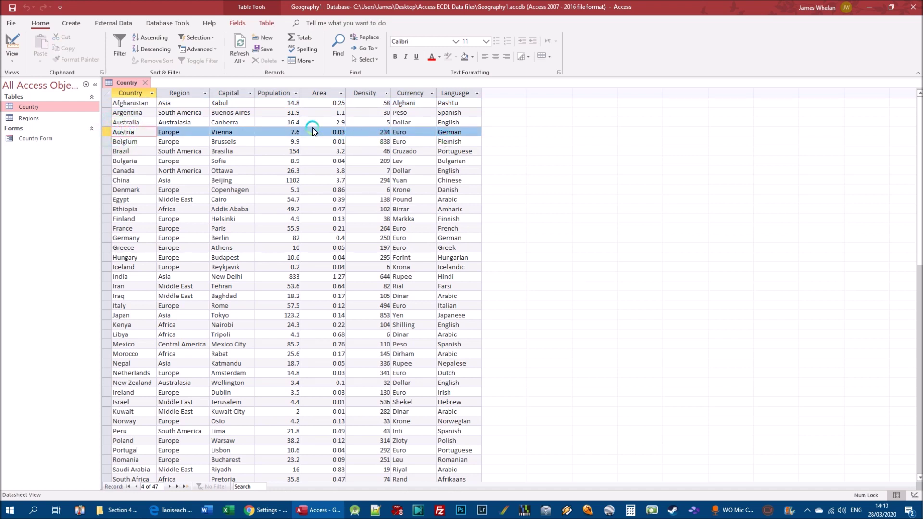
pyautogui.click(275, 129)
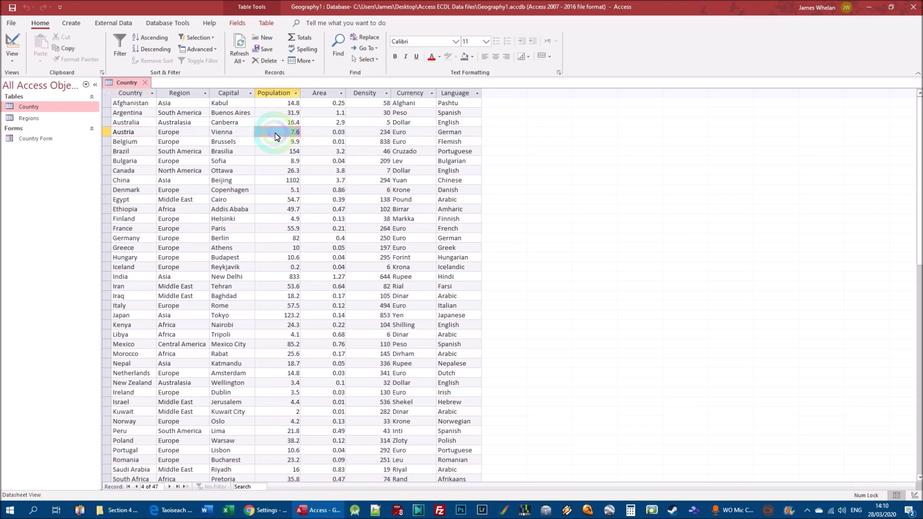
pyautogui.click(274, 140)
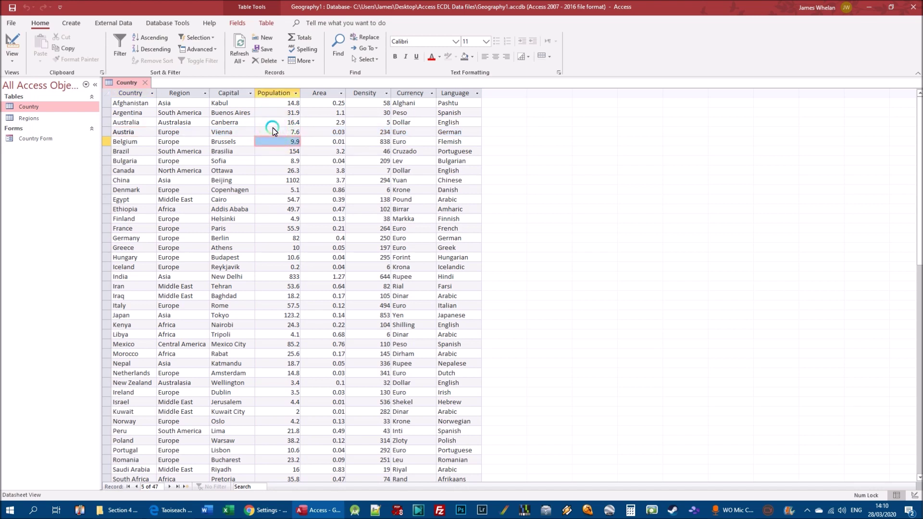
pyautogui.click(272, 128)
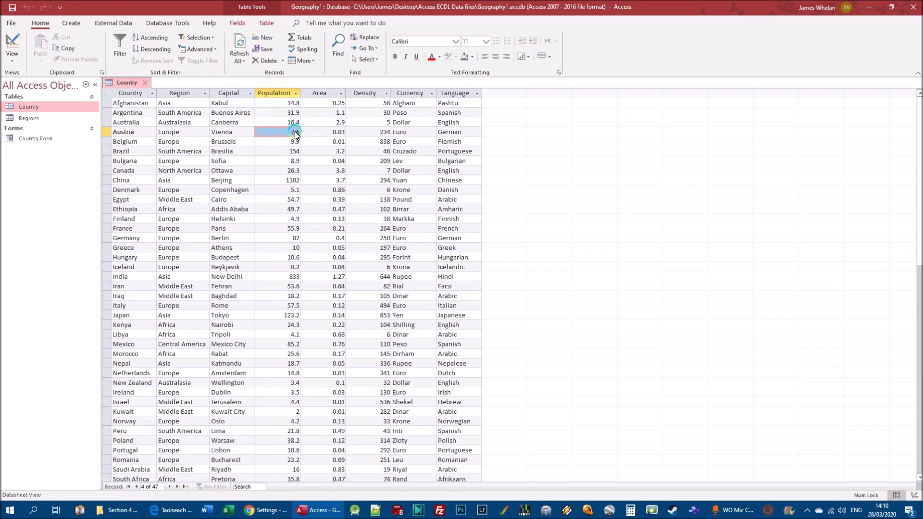
pyautogui.moveTo(295, 132); pyautogui.dragTo(449, 133)
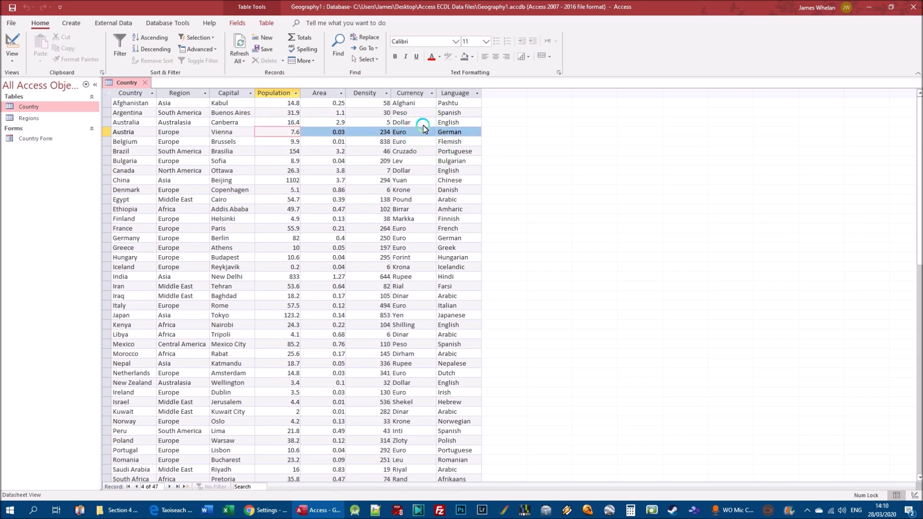
pyautogui.click(276, 131)
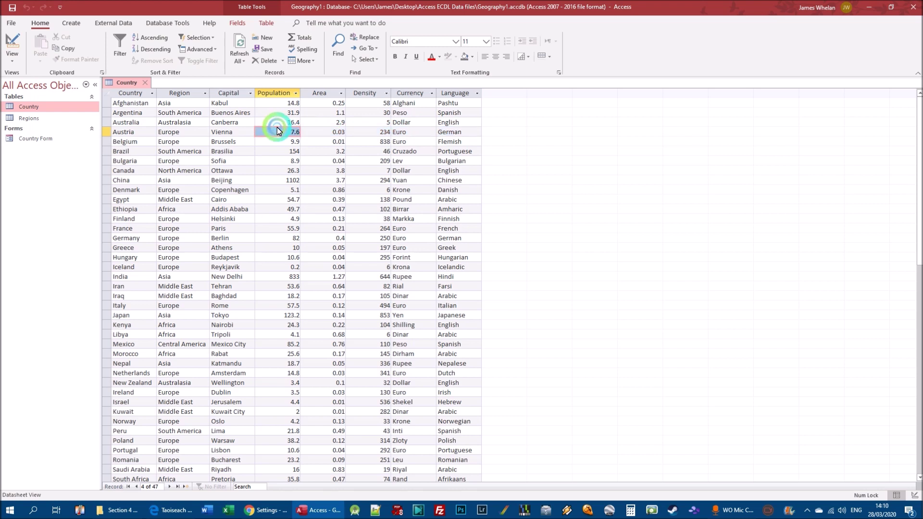
pyautogui.moveTo(294, 132); pyautogui.dragTo(342, 138)
pyautogui.click(276, 125)
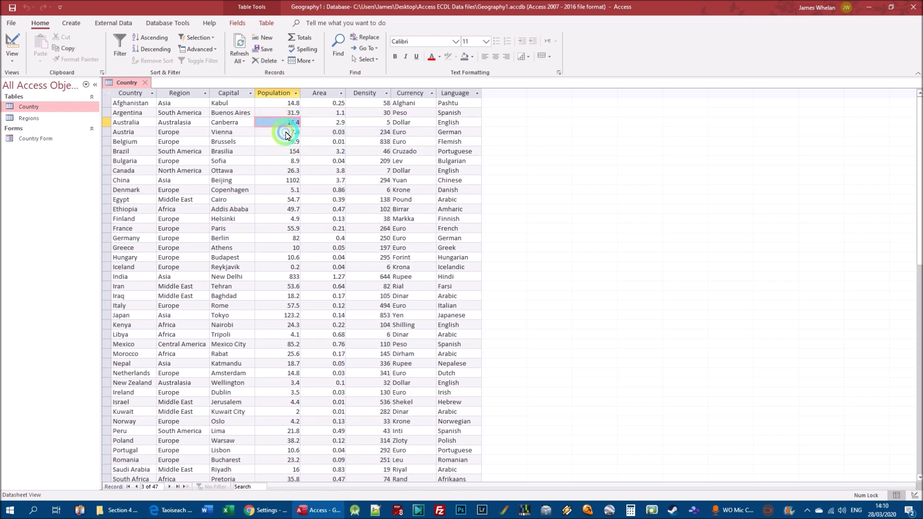
pyautogui.click(281, 131)
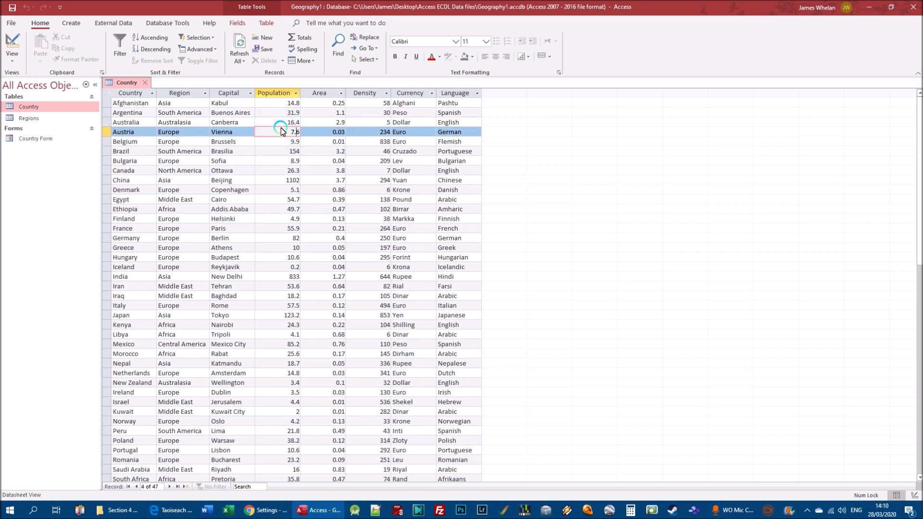
pyautogui.click(282, 131)
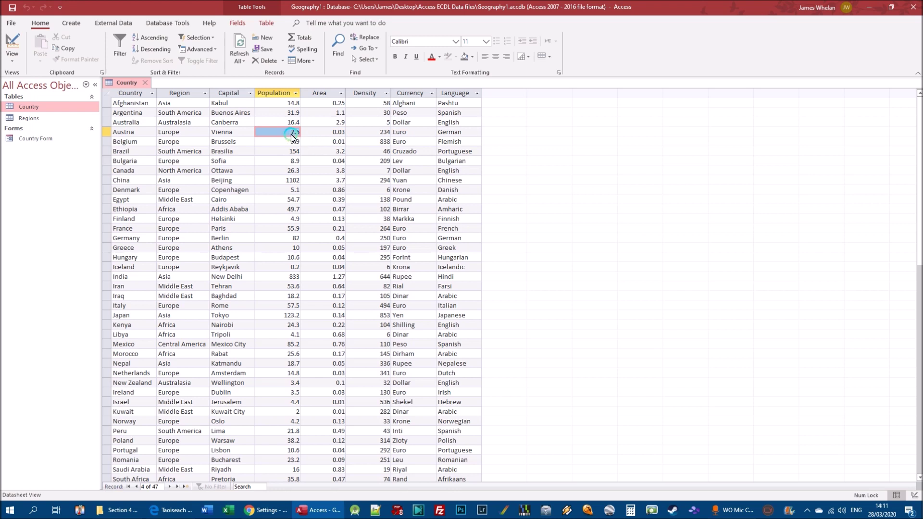
# Set Austria's Population to 7.7 and commit the edit by moving to Belgium's record
pyautogui.click(297, 132)
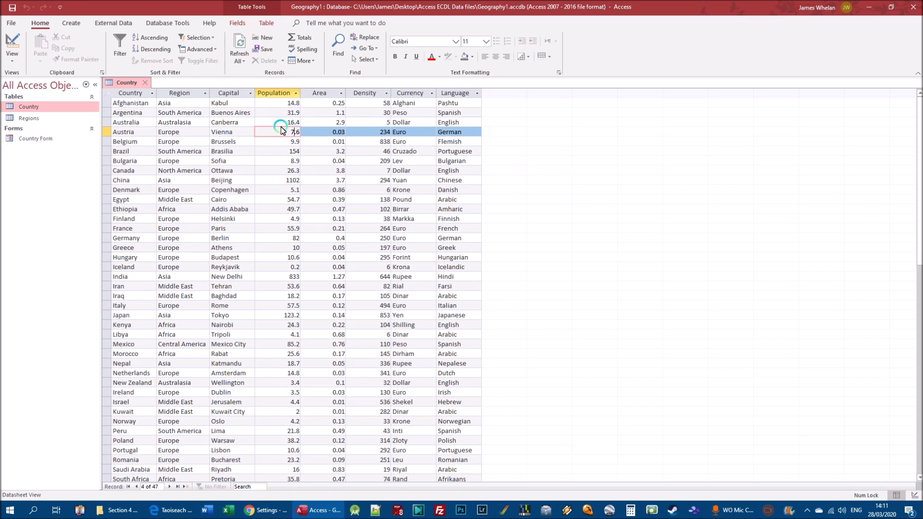
pyautogui.press('Up')
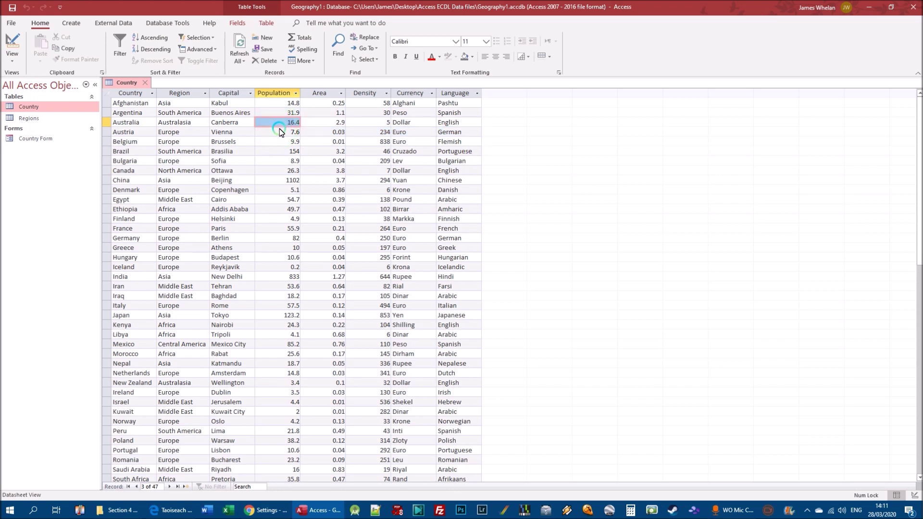
pyautogui.press('Down')
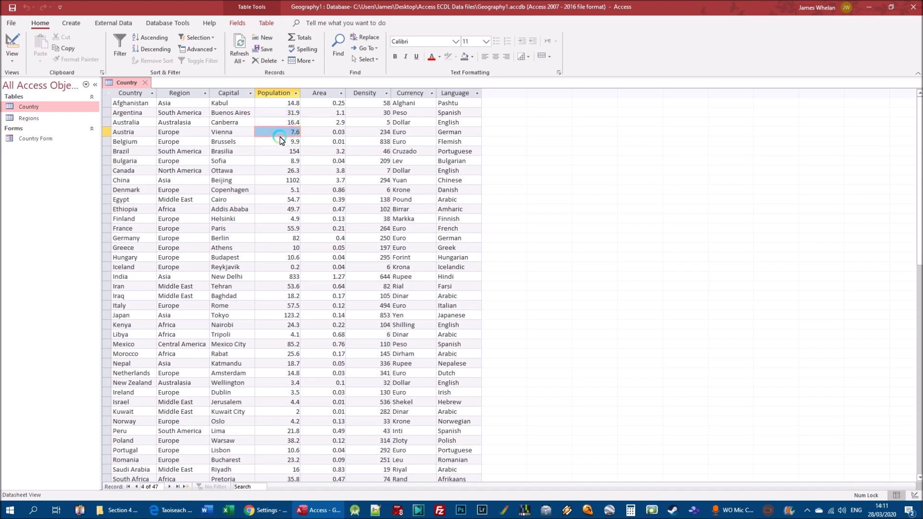
pyautogui.click(279, 138)
pyautogui.click(280, 128)
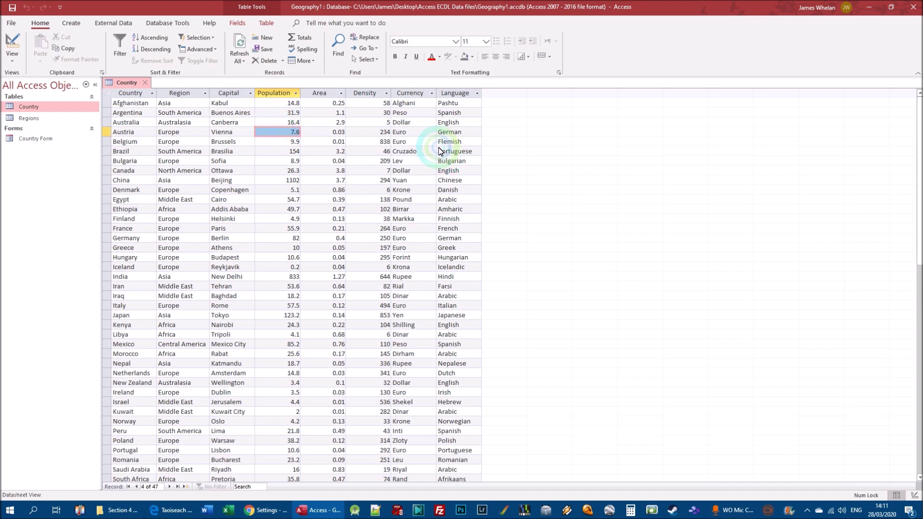
pyautogui.write('7.7')
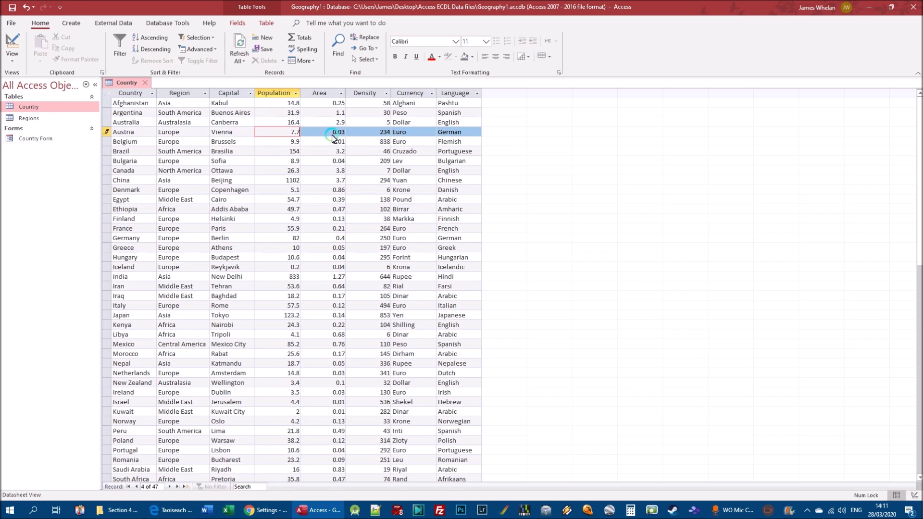
pyautogui.click(295, 145)
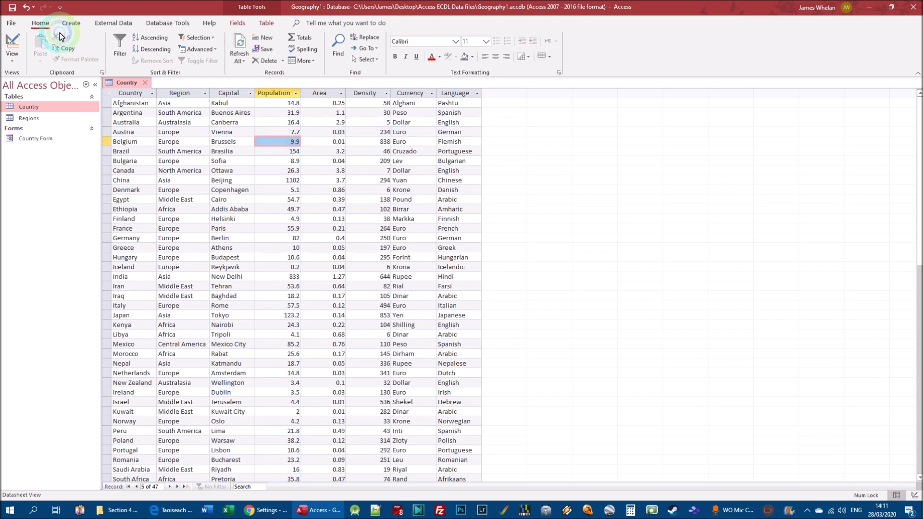
# Undo Austria's last Population edit and set it to 7.7 by replacing only the final digit, committing by moving to Canada's record
pyautogui.click(27, 7)
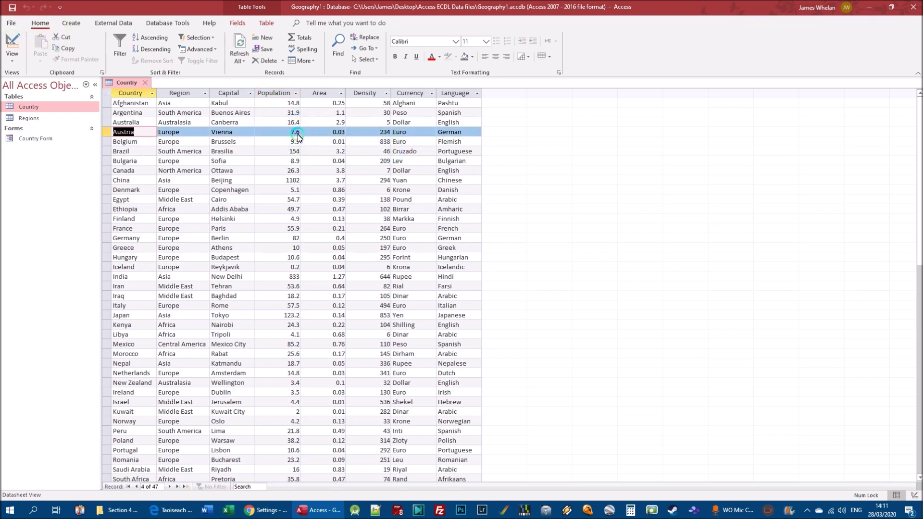
pyautogui.click(297, 135)
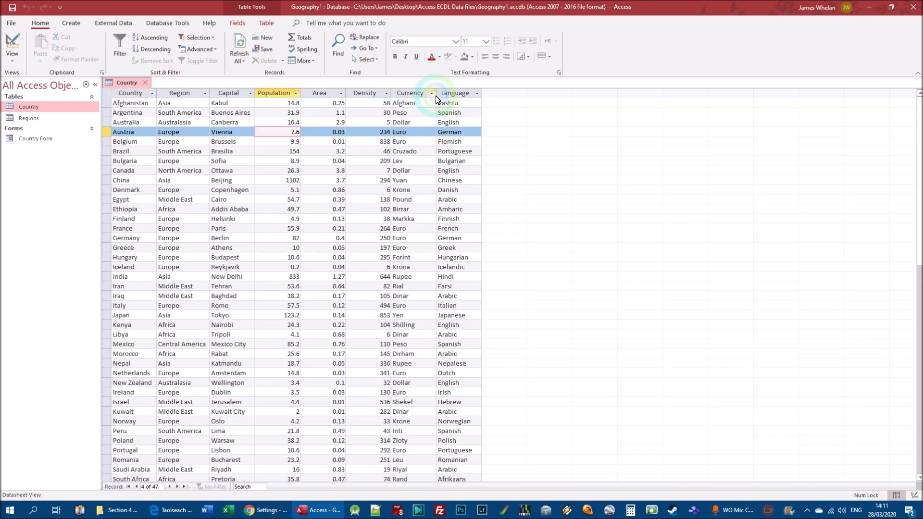
pyautogui.press('Delete')
pyautogui.write('7')
pyautogui.click(360, 170)
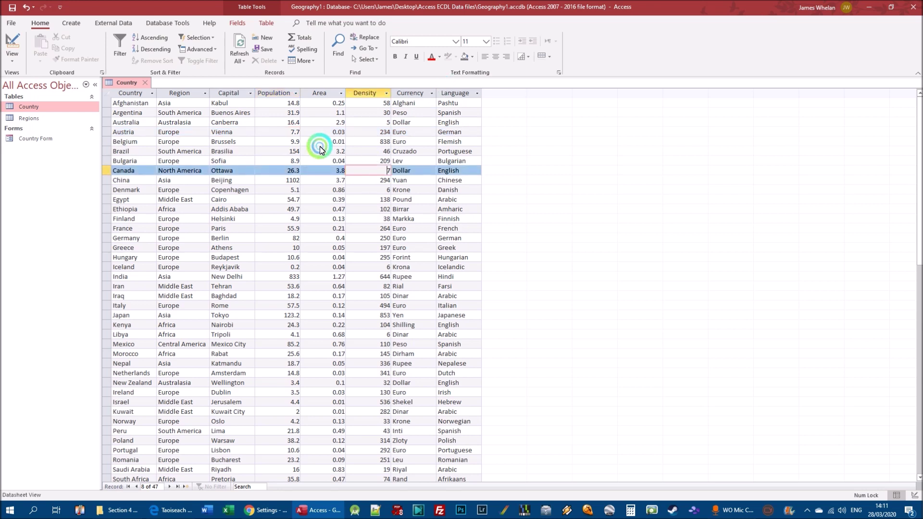
# Remove and re-enter the final 7 of Austria's Population, and move to the same record's Density field
pyautogui.click(299, 132)
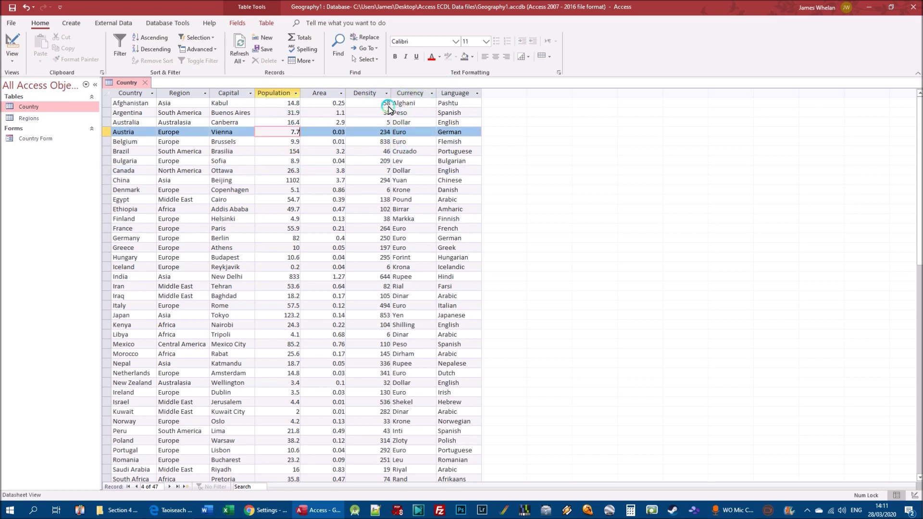
pyautogui.press('BackSpace')
pyautogui.write('7')
pyautogui.click(370, 132)
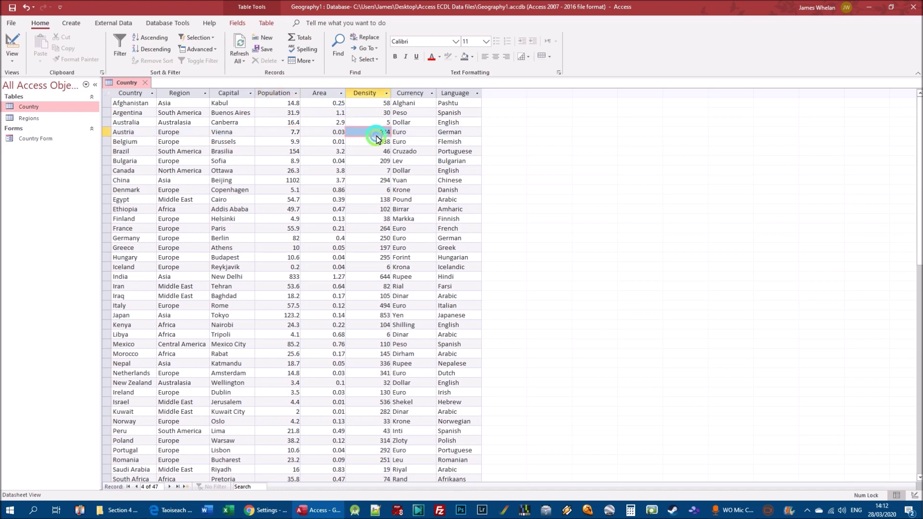
# Replace Austria's whole Capital value with khfshf and cancel the edit
pyautogui.click(228, 131)
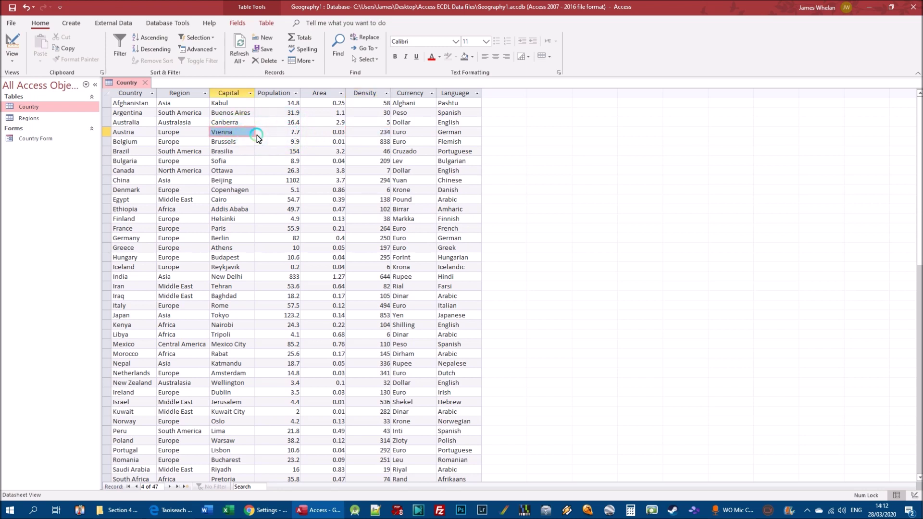
pyautogui.write('khfshf')
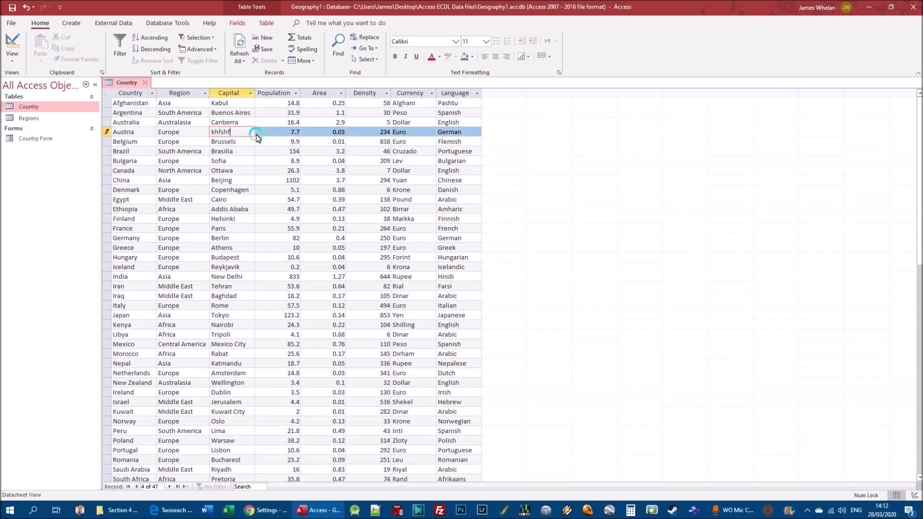
pyautogui.press('Escape')
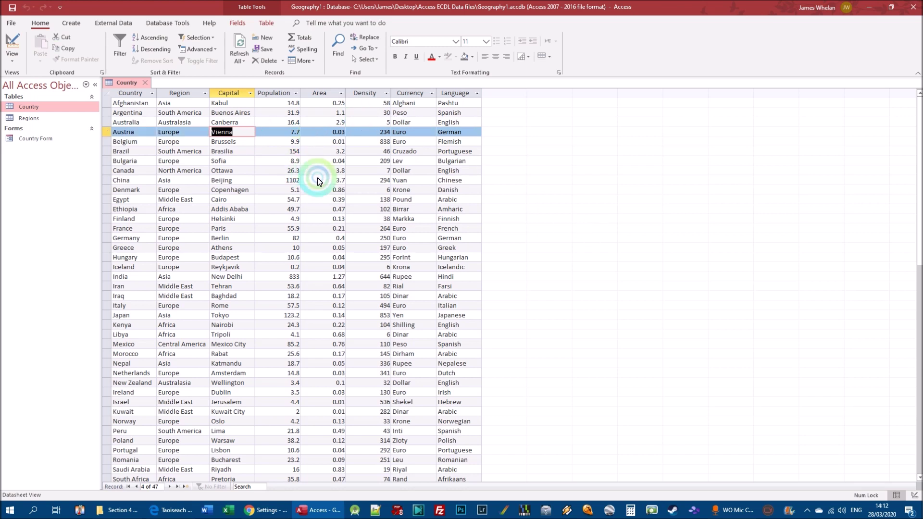
# Remove one n from Austria's Capital to make it Viena, and commit by moving to Brazil's record
pyautogui.click(296, 132)
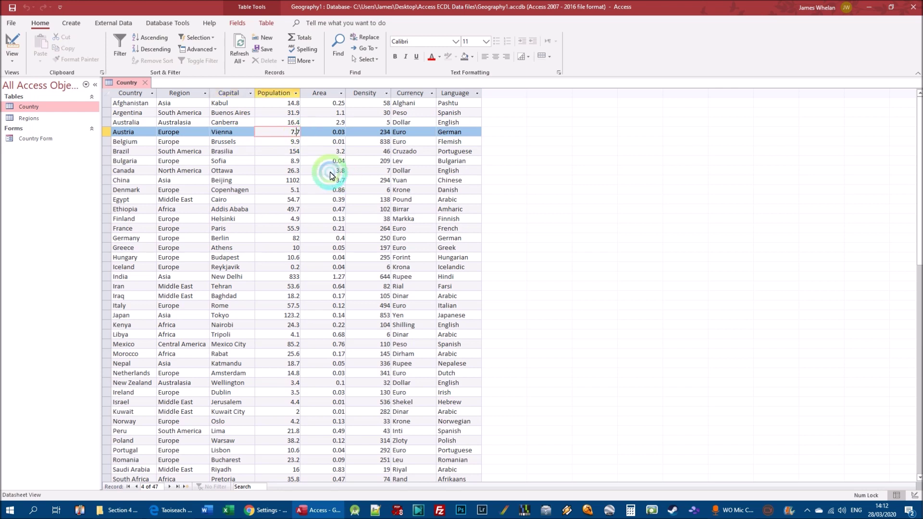
pyautogui.click(225, 132)
pyautogui.click(336, 170)
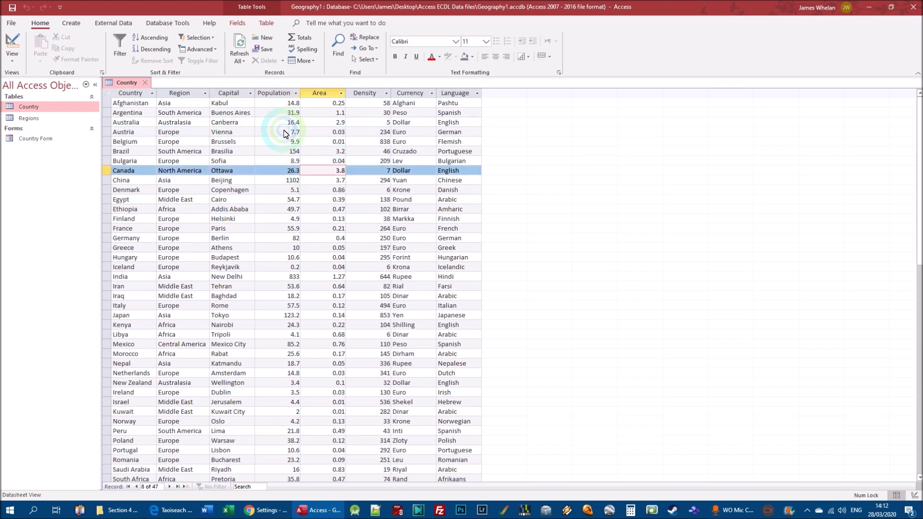
pyautogui.click(226, 132)
pyautogui.press('BackSpace')
pyautogui.press('Tab')
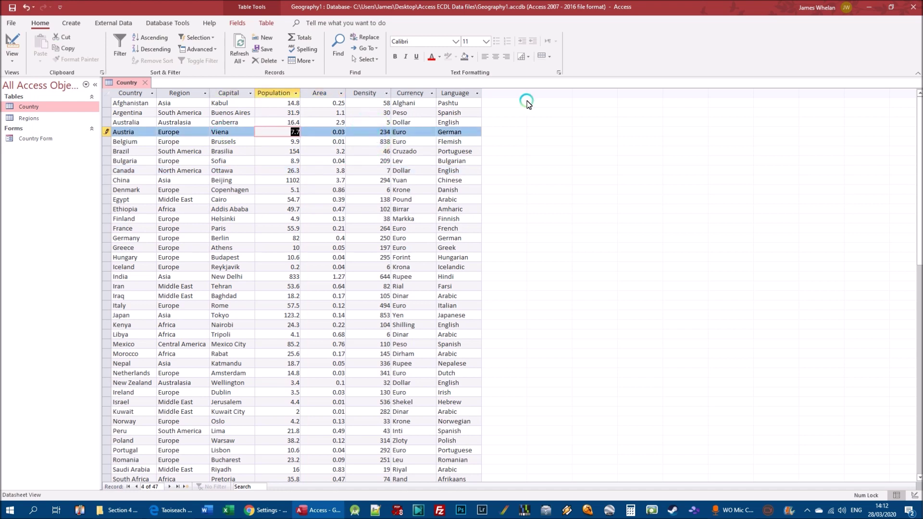
pyautogui.click(225, 151)
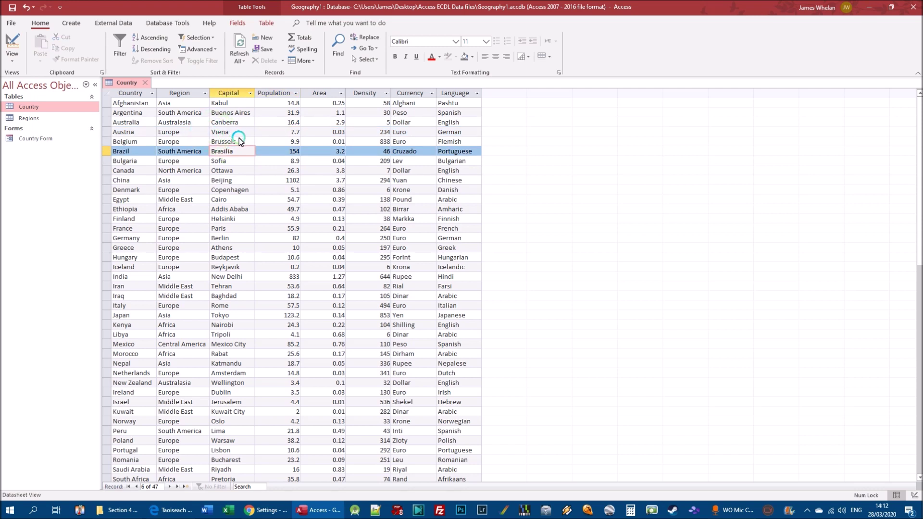
# Insert the missing n in Austria's Capital to make it Vienna, and commit by moving to Egypt's record
pyautogui.click(222, 126)
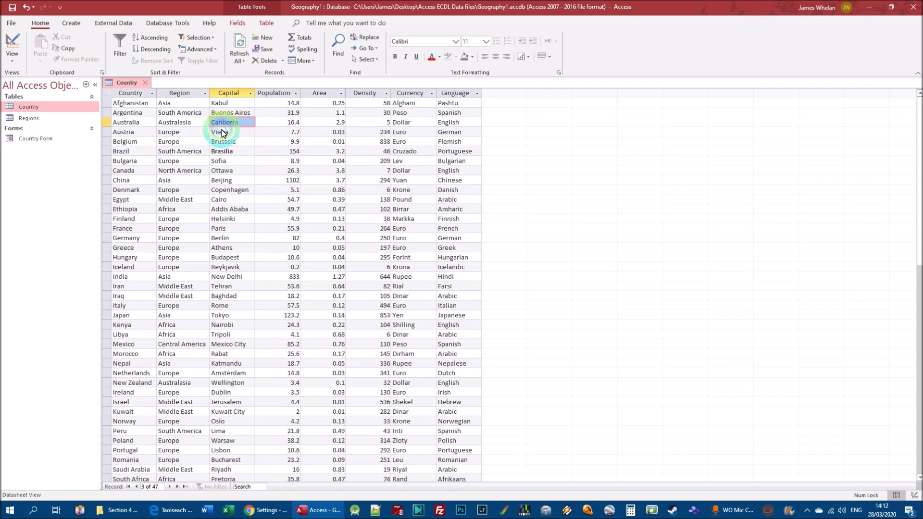
pyautogui.click(221, 128)
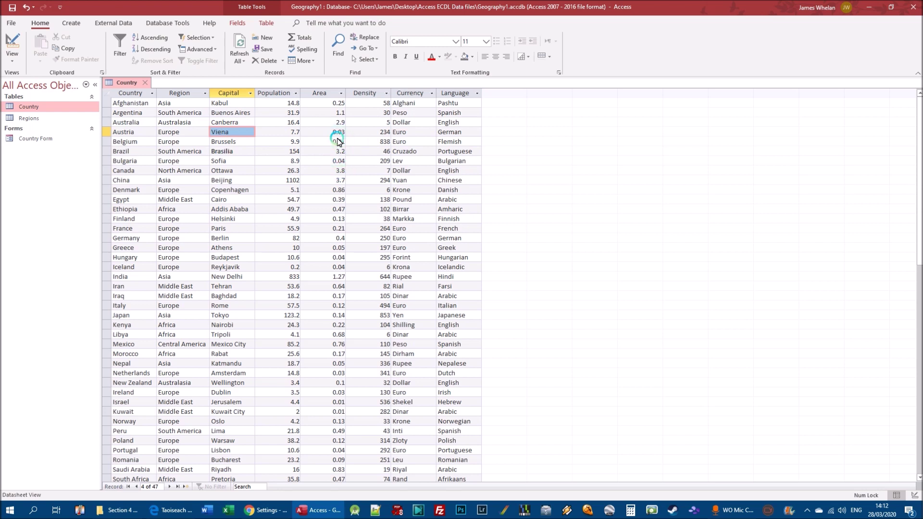
pyautogui.click(235, 137)
pyautogui.moveTo(228, 135); pyautogui.dragTo(464, 128)
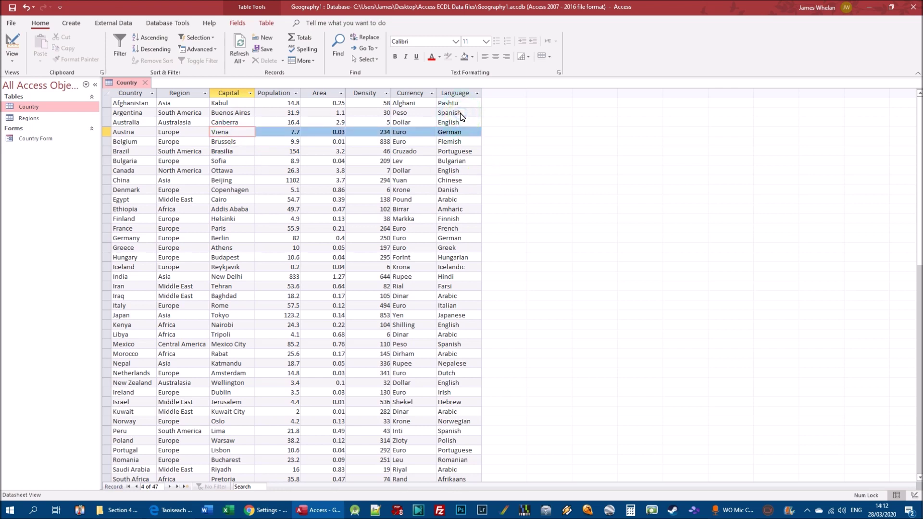
pyautogui.write('n')
pyautogui.click(307, 201)
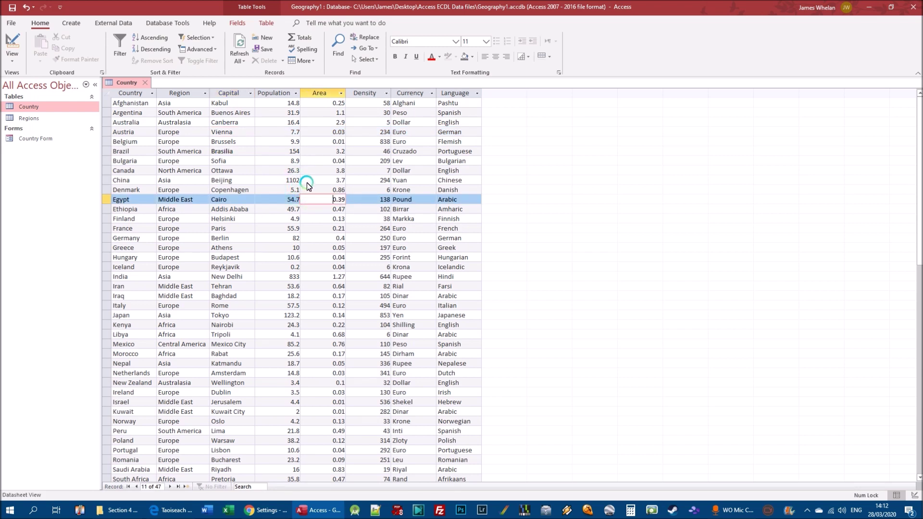
# Delete one n from Austria's Capital again, leaving Viena, and commit by moving to China's record
pyautogui.click(220, 131)
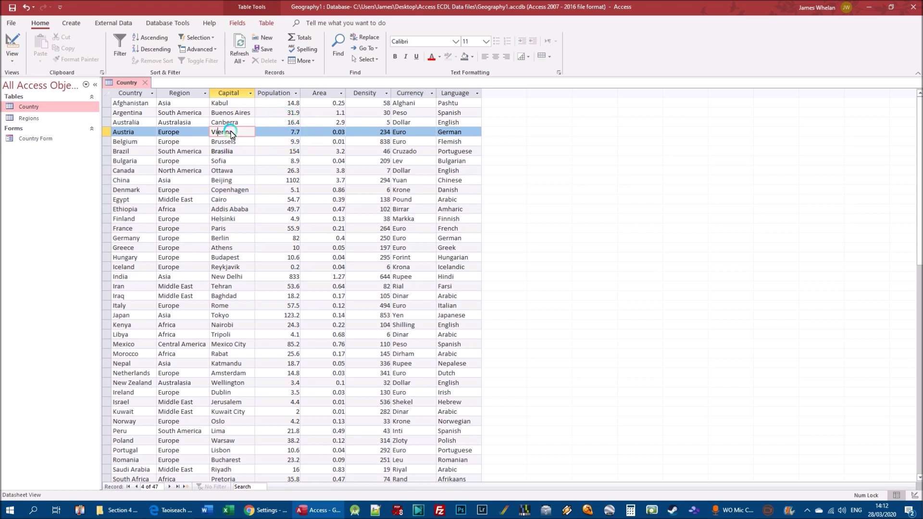
pyautogui.click(227, 160)
pyautogui.click(227, 134)
pyautogui.press('BackSpace')
pyautogui.press('Tab')
pyautogui.click(230, 180)
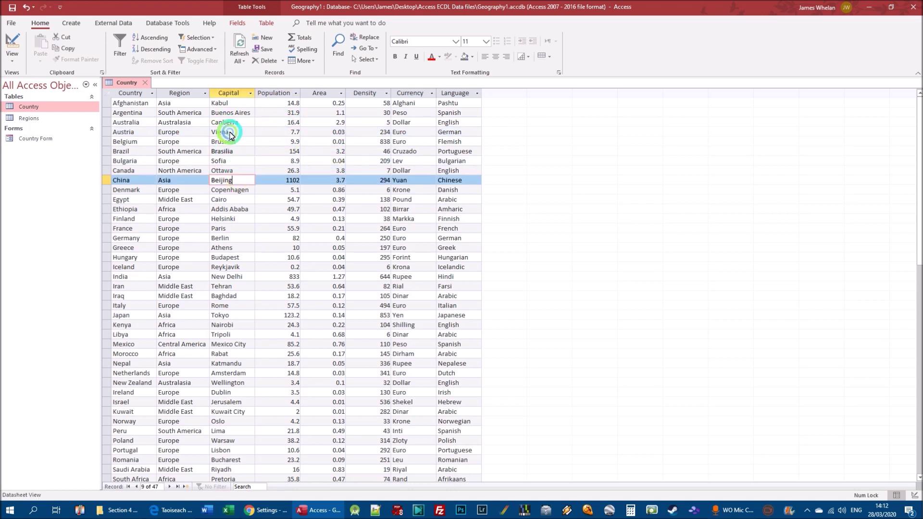
# Correct Austria's Capital to Vienna and commit by moving to Belgium's Capital
pyautogui.click(227, 131)
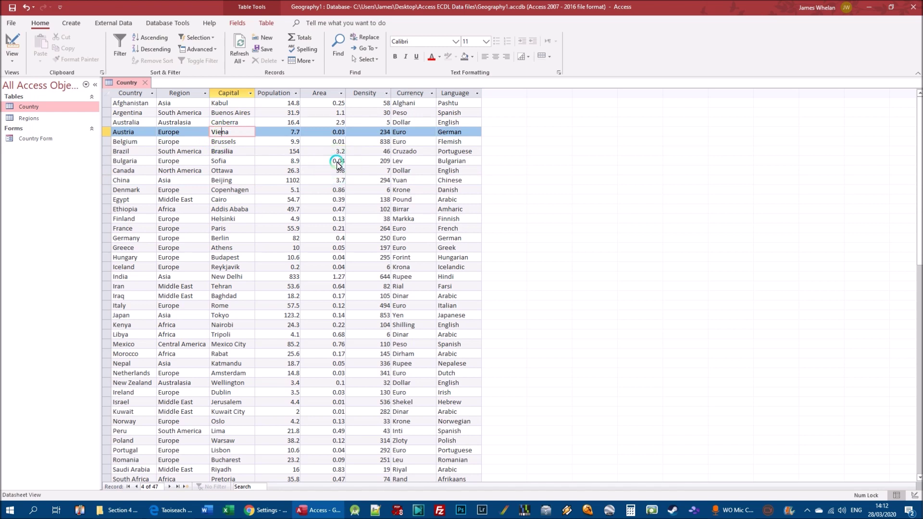
pyautogui.write('n')
pyautogui.click(232, 144)
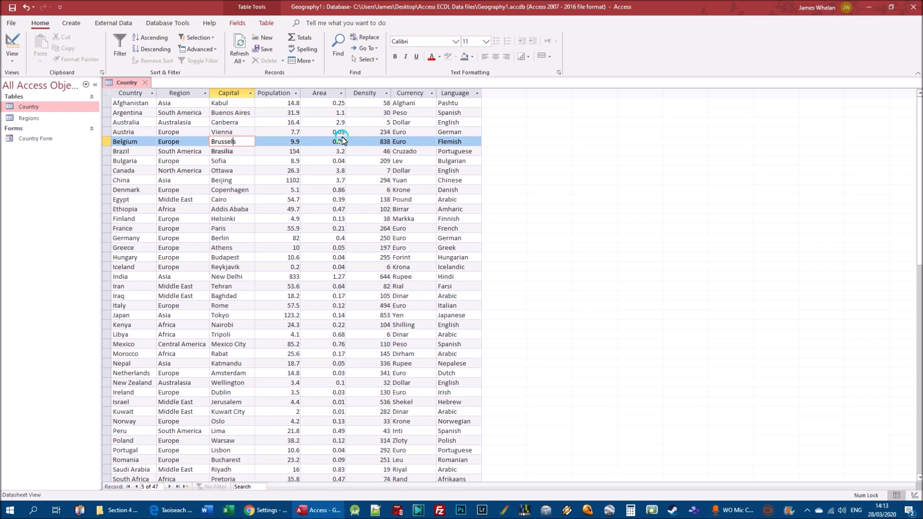
# Delete and retype one letter in Belgium's Capital so it reads Brussels, and commit by moving to Canada's record
pyautogui.press('BackSpace')
pyautogui.write('s')
pyautogui.click(214, 170)
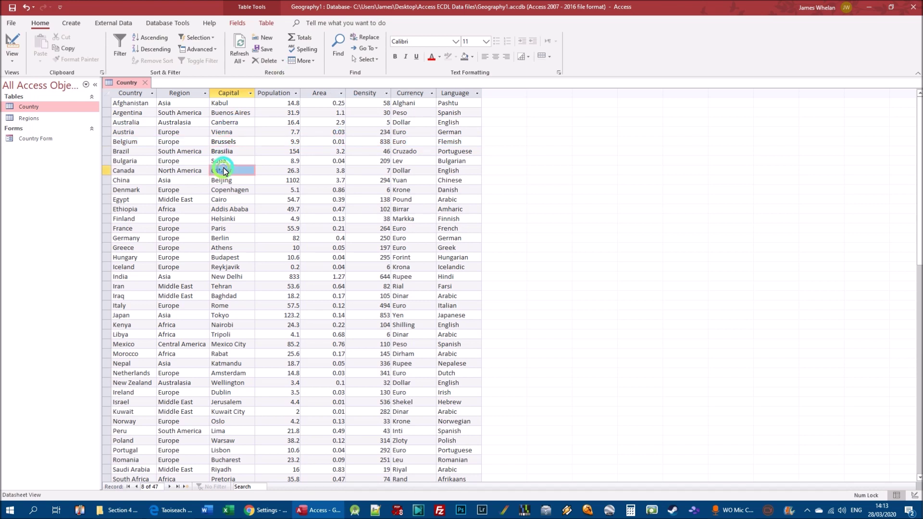
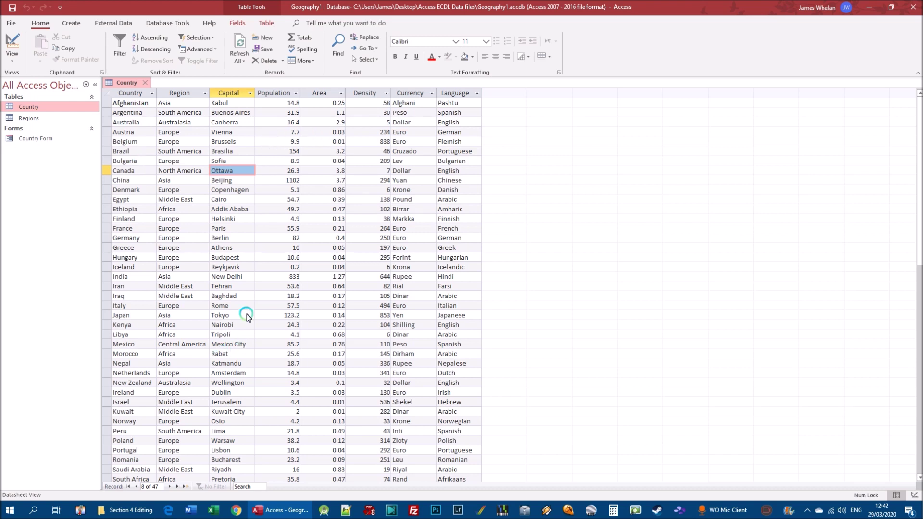
# Set Afghanistan's Region to Europe and Capital to Paris, move on to Population, and undo both changes before leaving the record
pyautogui.click(332, 190)
pyautogui.click(127, 102)
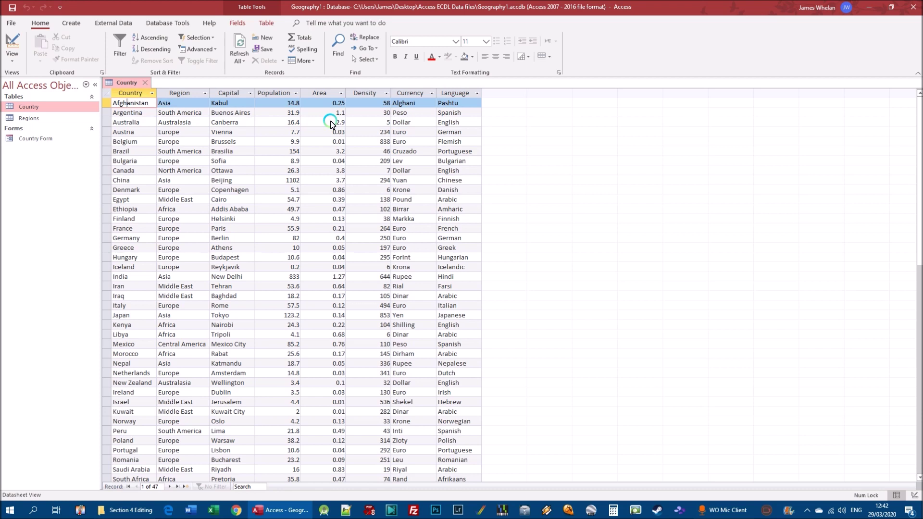
pyautogui.press('Tab')
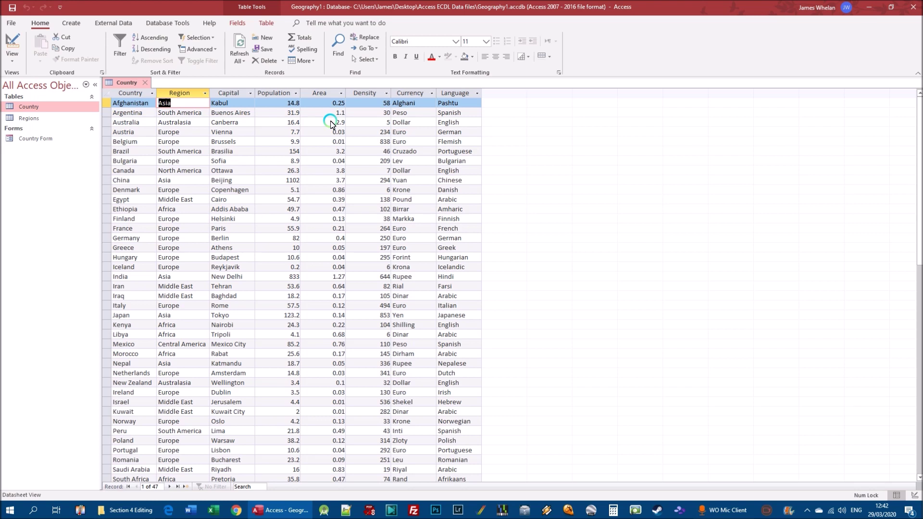
pyautogui.write('Europe')
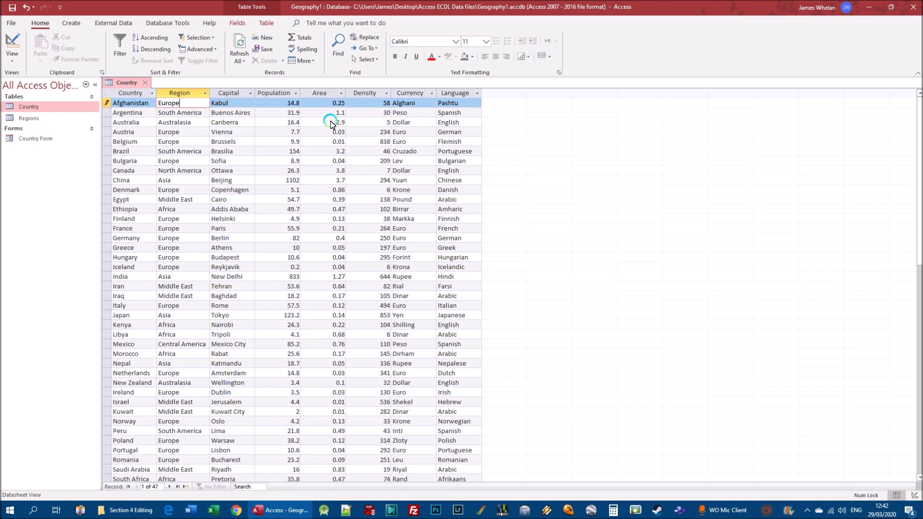
pyautogui.press('Tab')
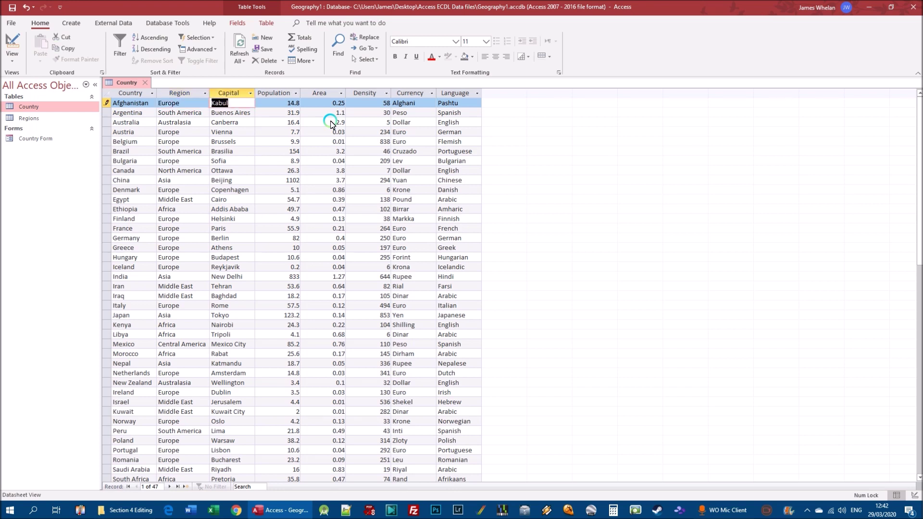
pyautogui.write('Paris')
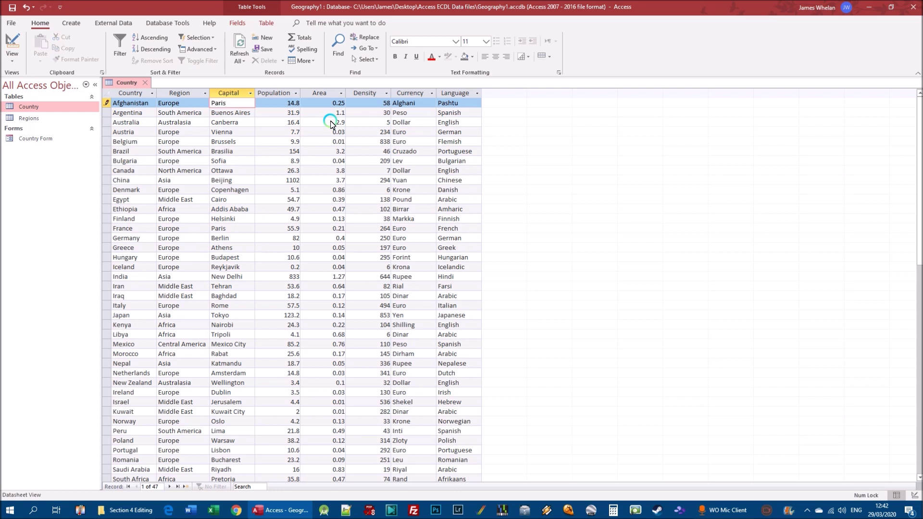
pyautogui.press('Tab')
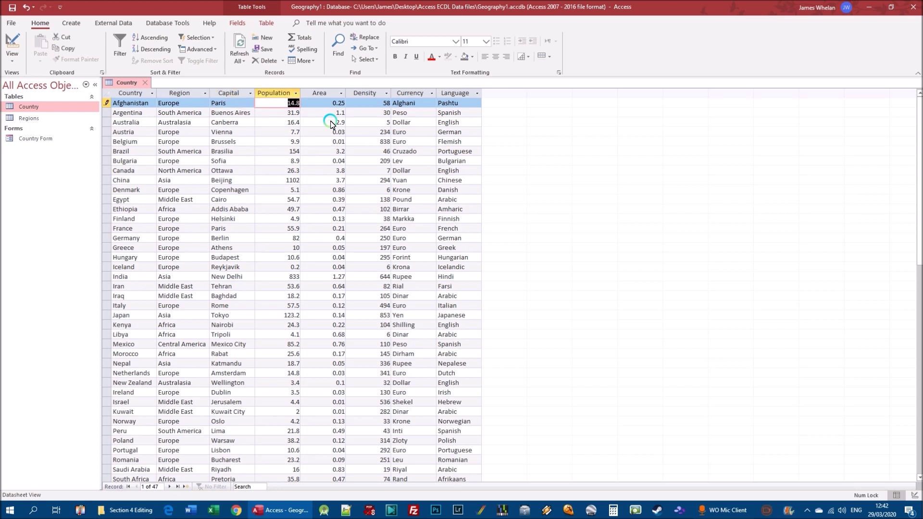
pyautogui.click(24, 7)
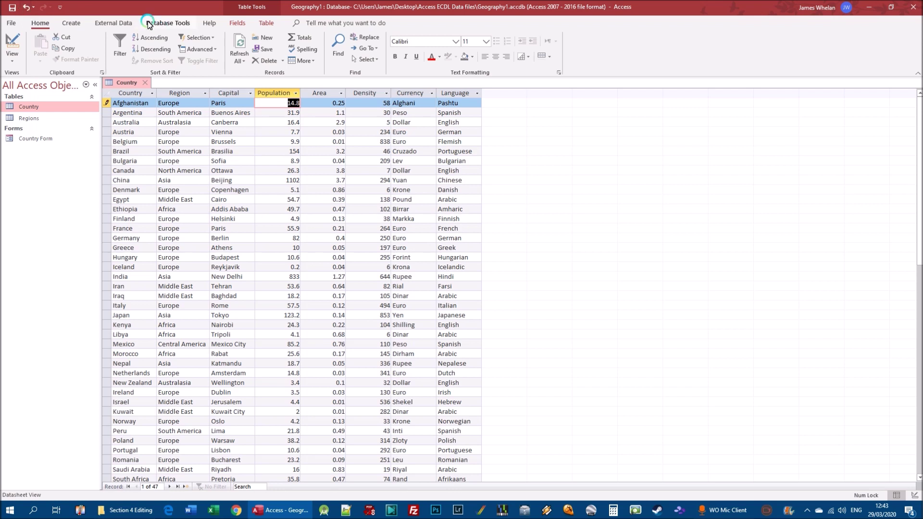
pyautogui.click(27, 8)
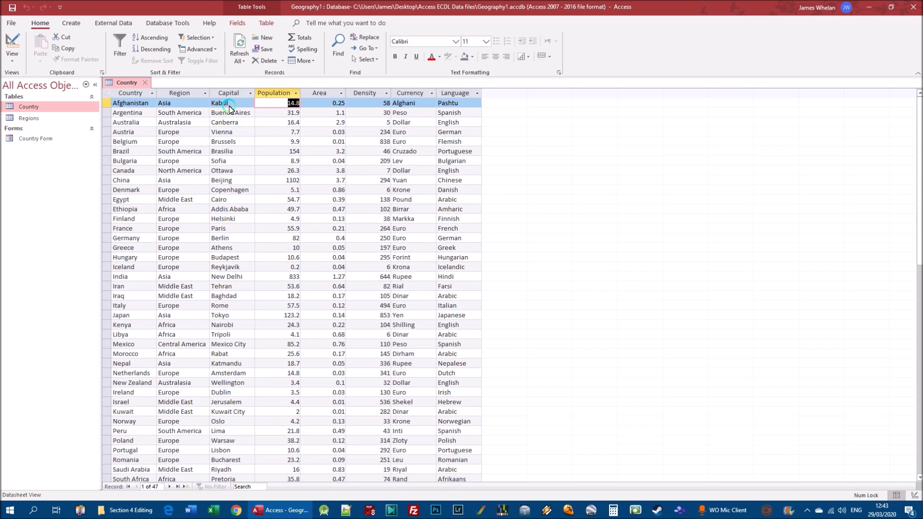
# Enter Europe and Paris as Afghanistan's Region and Capital, commit them by moving to Denmark's record, and undo the saved record changes
pyautogui.press('Left')
pyautogui.press('Left')
pyautogui.write('Europe')
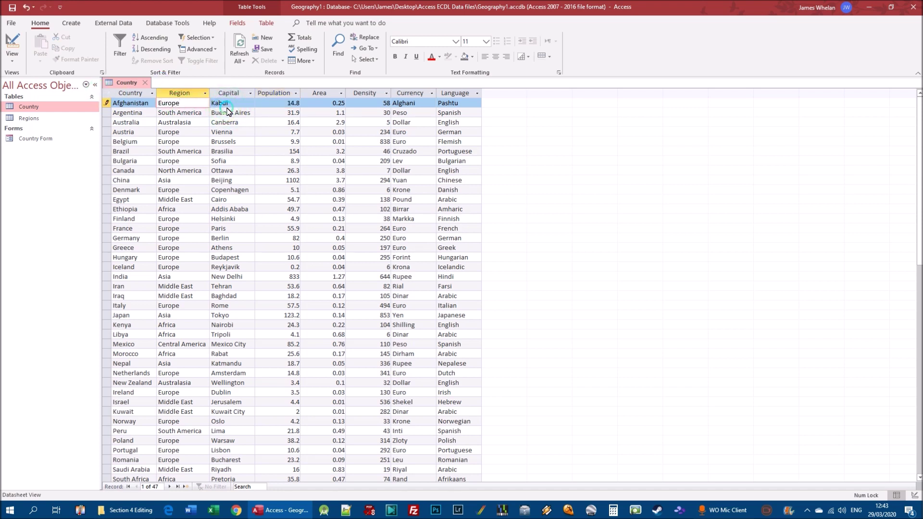
pyautogui.press('Tab')
pyautogui.write('Pai')
pyautogui.write('is')
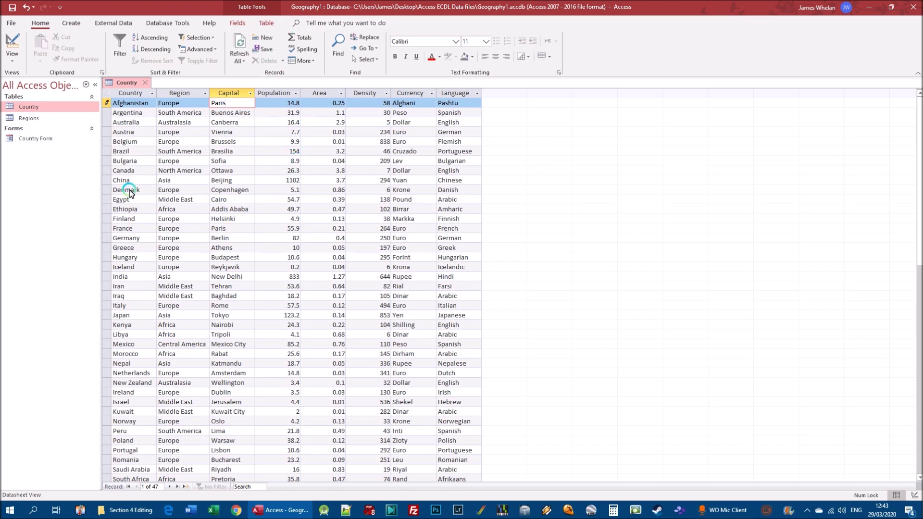
pyautogui.click(235, 193)
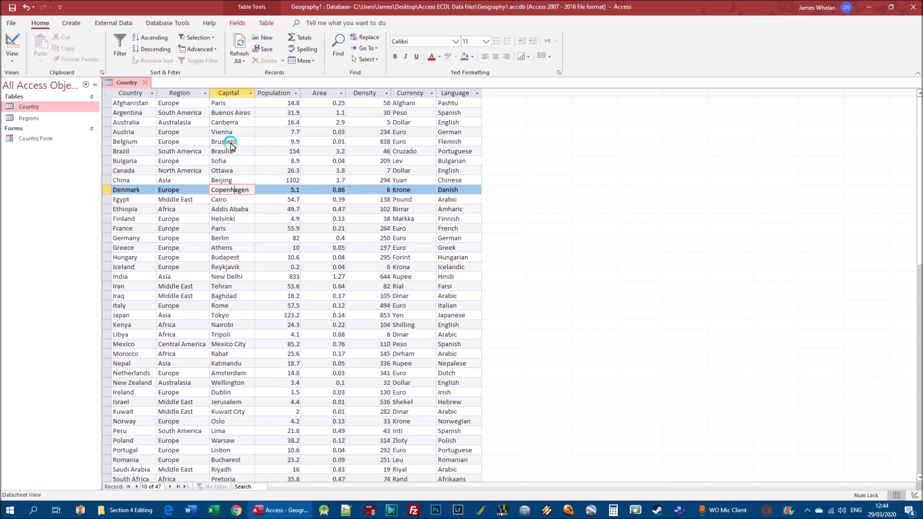
pyautogui.click(28, 7)
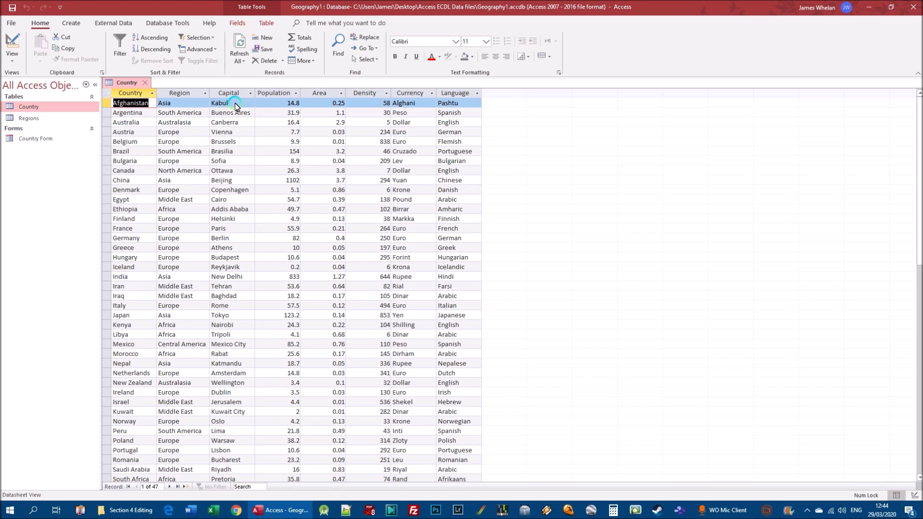
# Replace Afghanistan's Region with Europe and its Capital with Paris once more
pyautogui.click(185, 108)
pyautogui.moveTo(183, 106); pyautogui.dragTo(147, 107)
pyautogui.write('Europe')
pyautogui.press('Tab')
pyautogui.write('Paris')
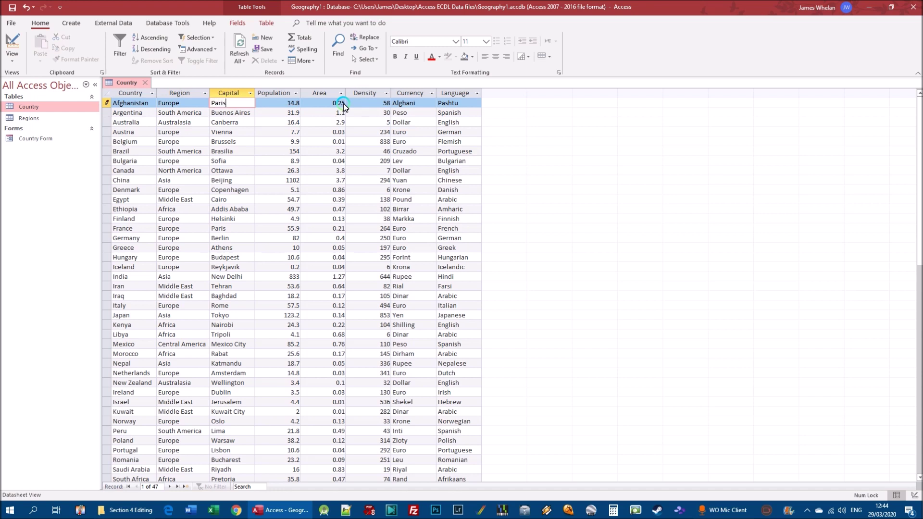
# Commit Afghanistan's changes, set Denmark's Population to 5.2, save it by moving to Finland's record, and undo that saved Population change
pyautogui.click(247, 192)
pyautogui.click(297, 190)
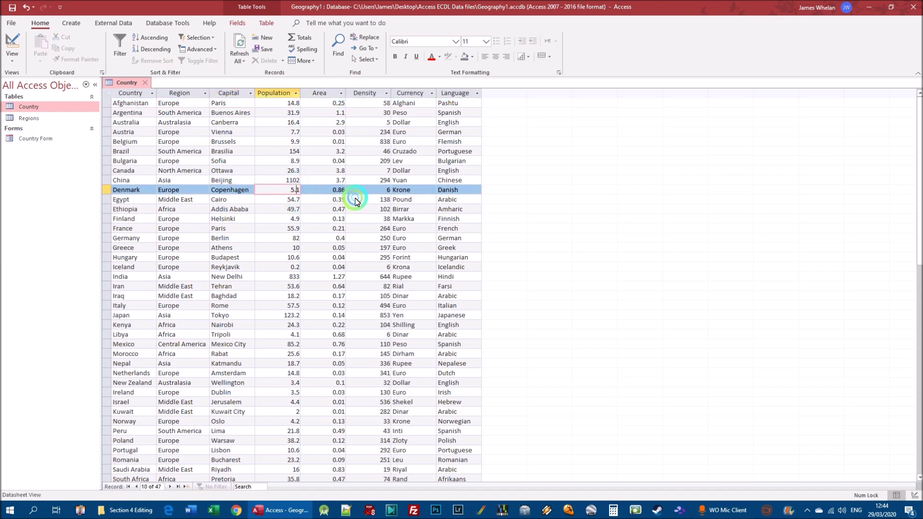
pyautogui.press('BackSpace')
pyautogui.write('2')
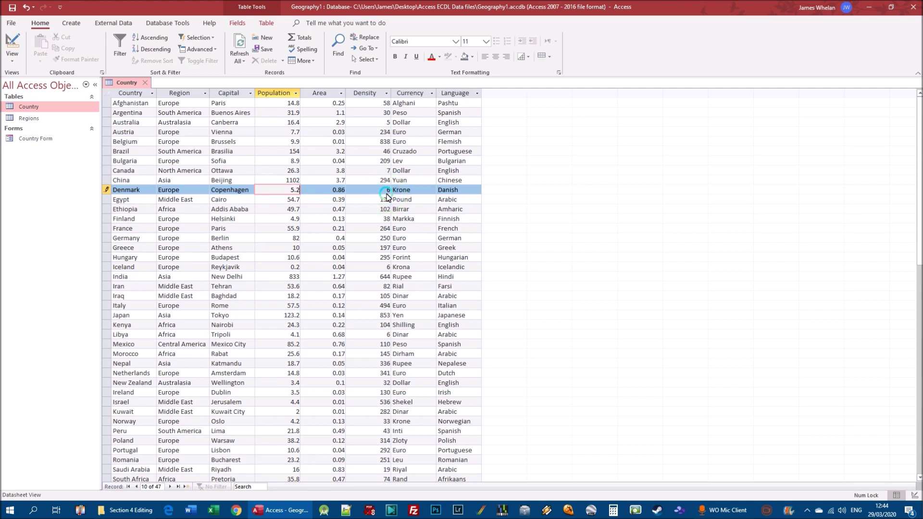
pyautogui.click(319, 218)
pyautogui.doubleClick(245, 190)
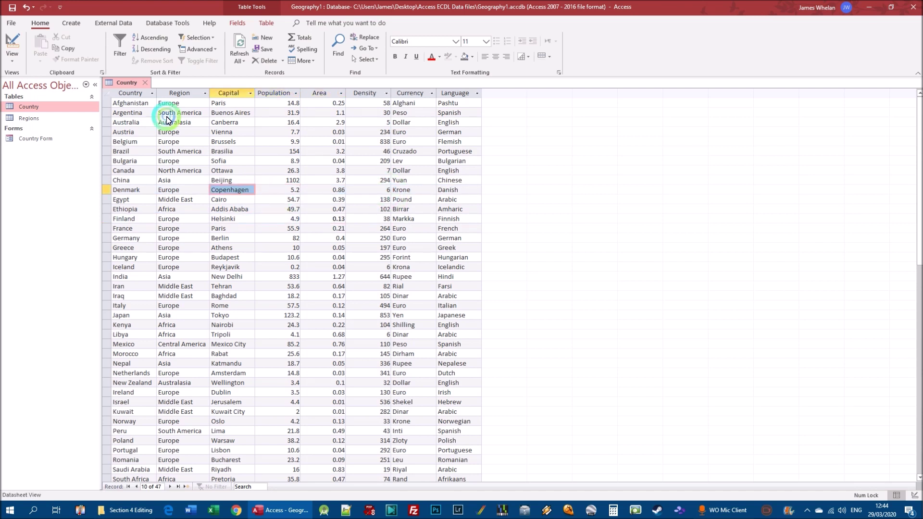
pyautogui.click(25, 7)
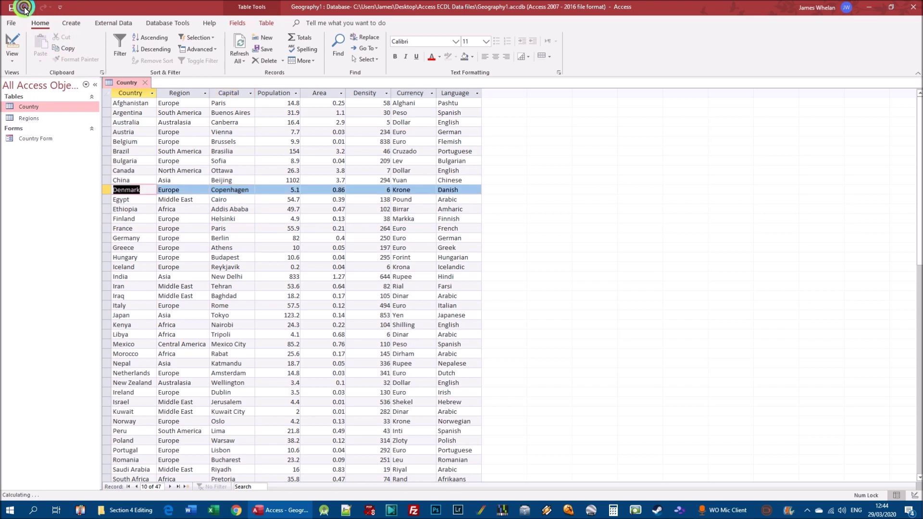
pyautogui.click(295, 192)
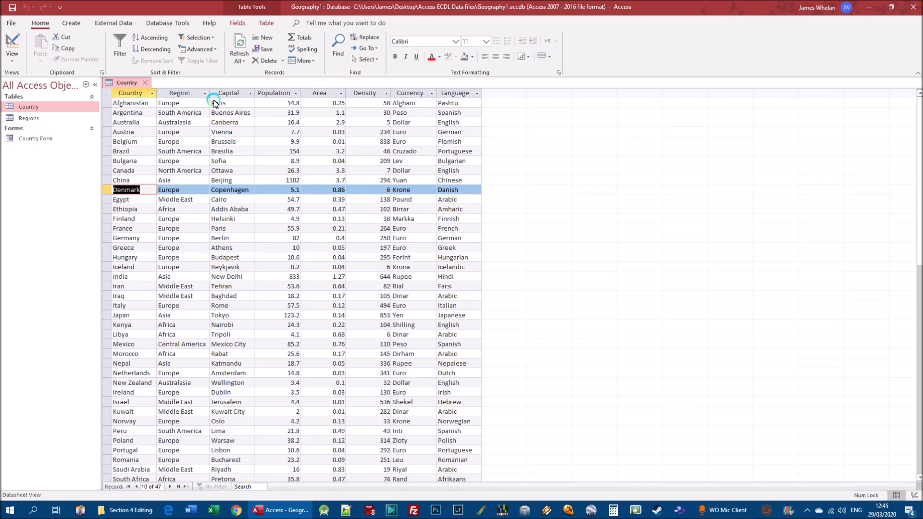
# Set Afghanistan's Region to Asia and Capital to Kabul, and commit the record by moving to Hungary's record
pyautogui.doubleClick(187, 102)
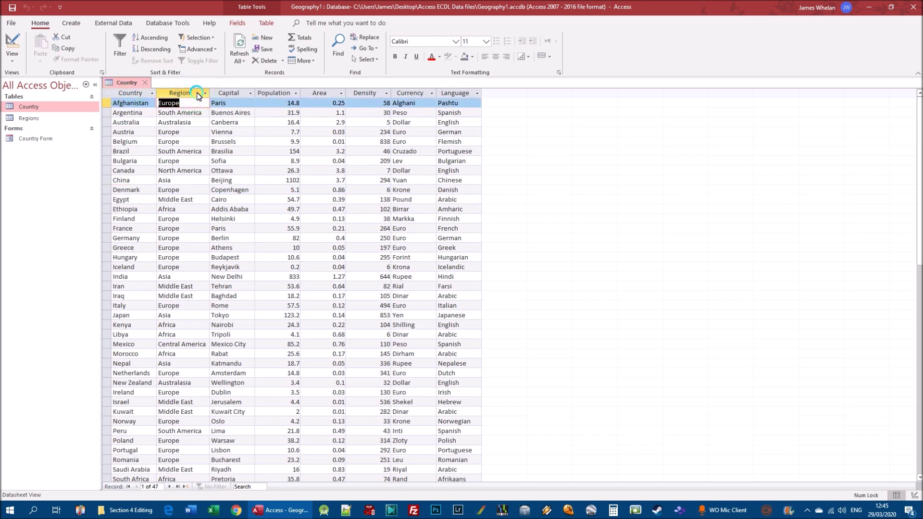
pyautogui.write('Asia')
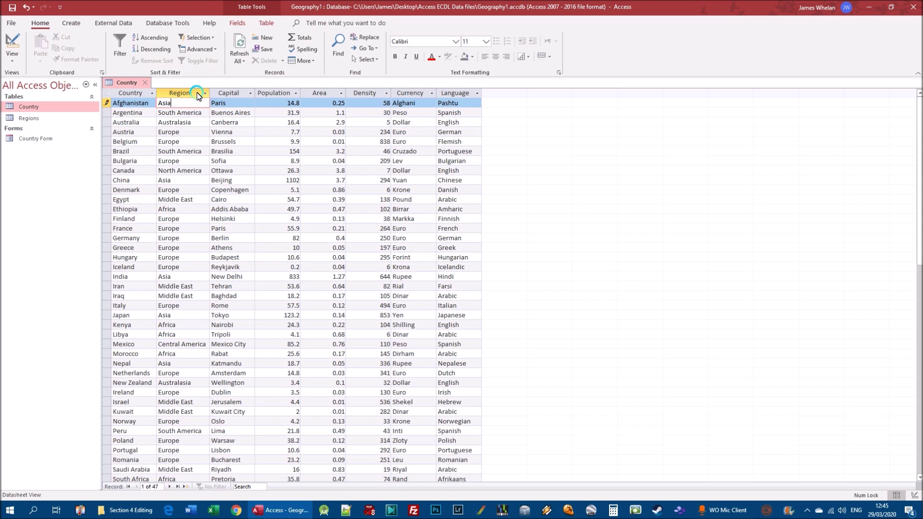
pyautogui.press('Tab')
pyautogui.write('Kabul')
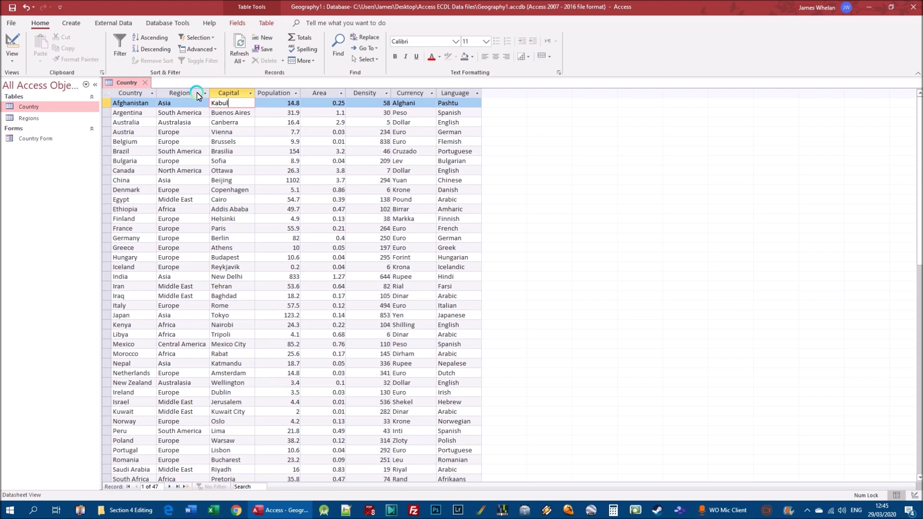
pyautogui.click(182, 258)
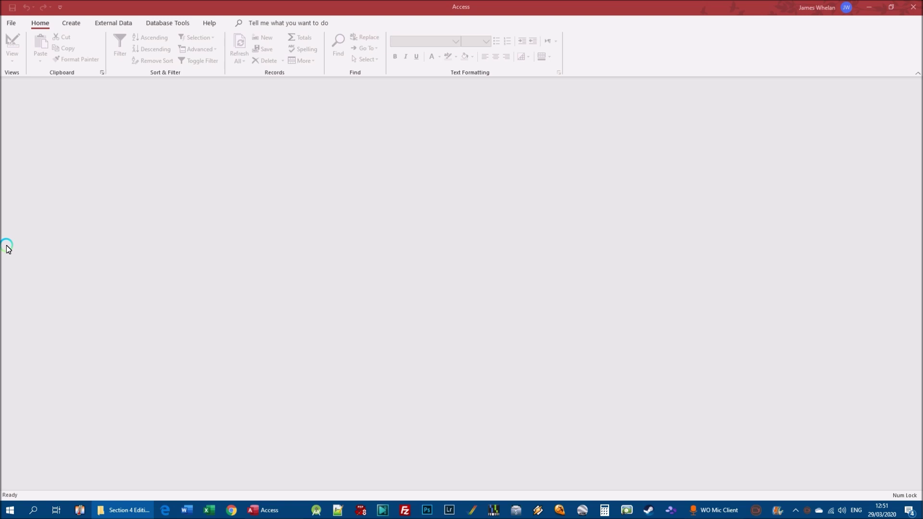
# Open the Staff1 database and its Courses and Staff tables, with the Courses datasheet in front
pyautogui.click(9, 24)
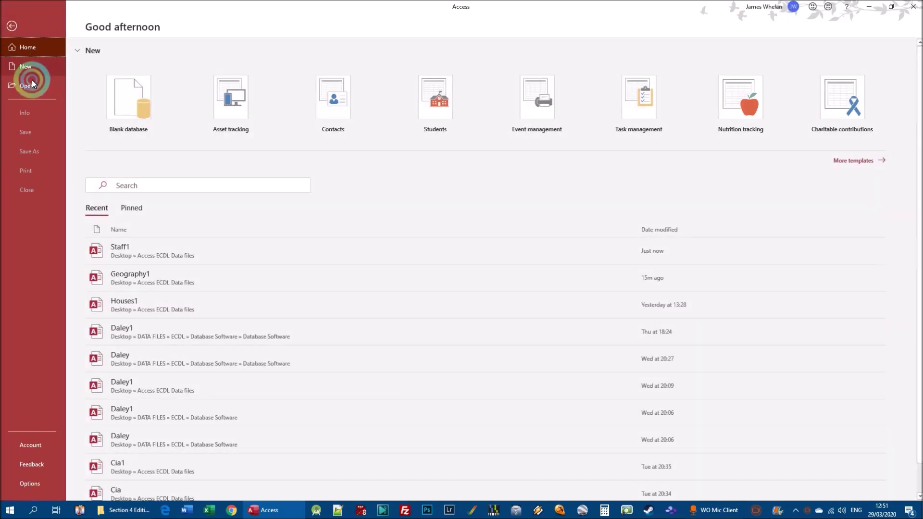
pyautogui.click(36, 90)
pyautogui.click(310, 166)
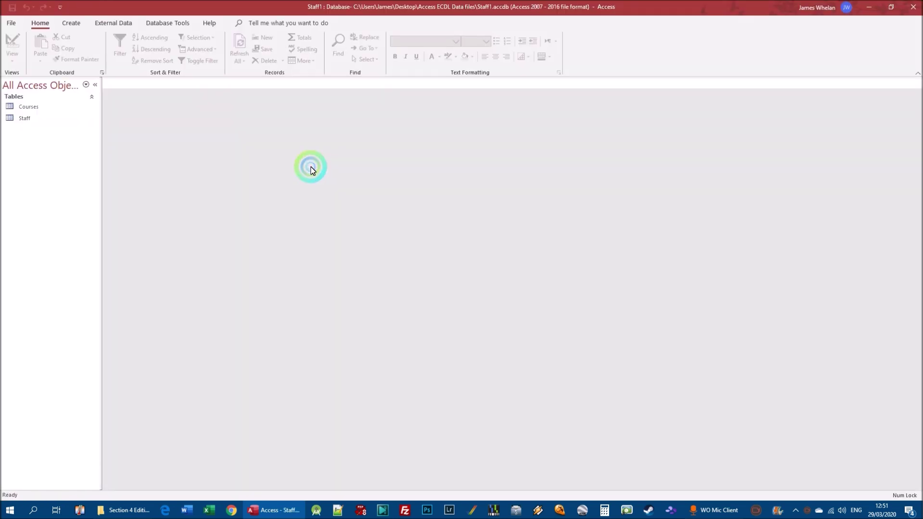
pyautogui.doubleClick(40, 111)
pyautogui.doubleClick(28, 118)
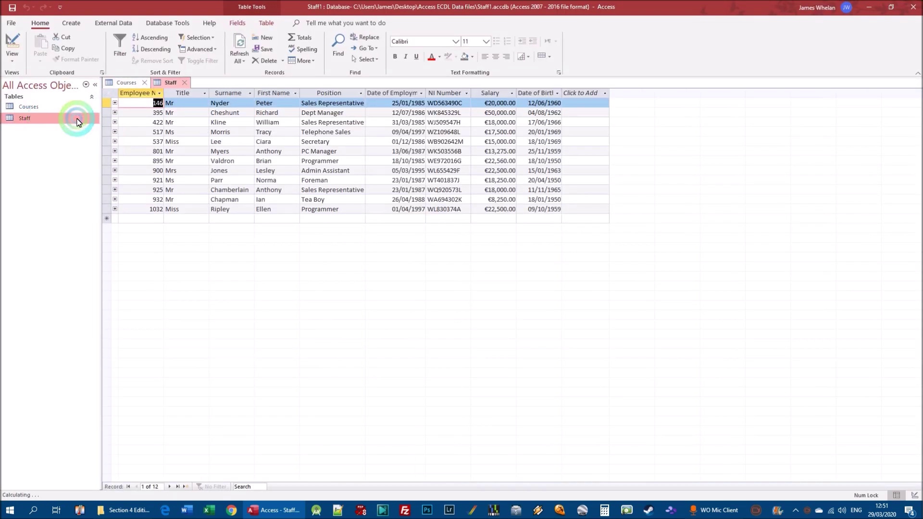
pyautogui.doubleClick(29, 109)
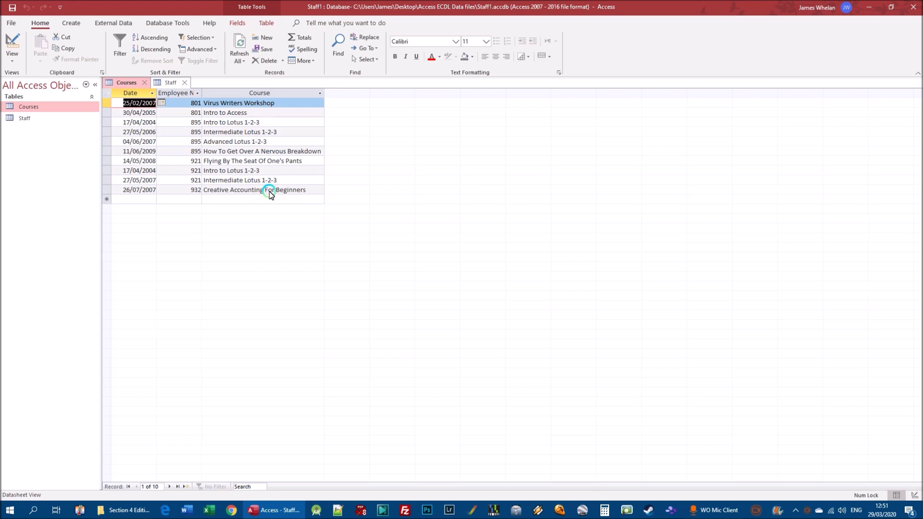
# Replace the word Creative with Computer in the Creative Accounting For Beginners course name in the last record
pyautogui.click(232, 191)
pyautogui.click(231, 190)
pyautogui.click(401, 224)
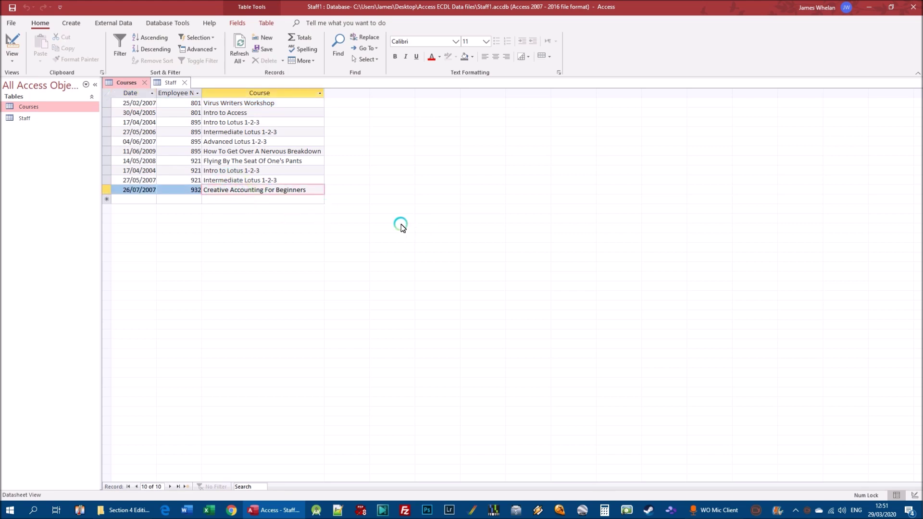
pyautogui.press('BackSpace')
pyautogui.press('BackSpace')
pyautogui.press('BackSpace')
pyautogui.press('BackSpace')
pyautogui.press('BackSpace')
pyautogui.press('BackSpace')
pyautogui.press('BackSpace')
pyautogui.press('BackSpace')
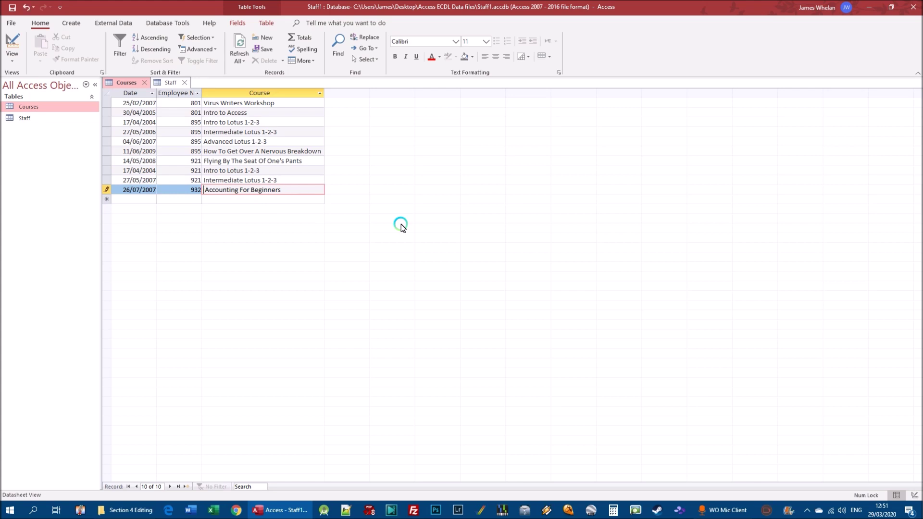
pyautogui.write('Computer')
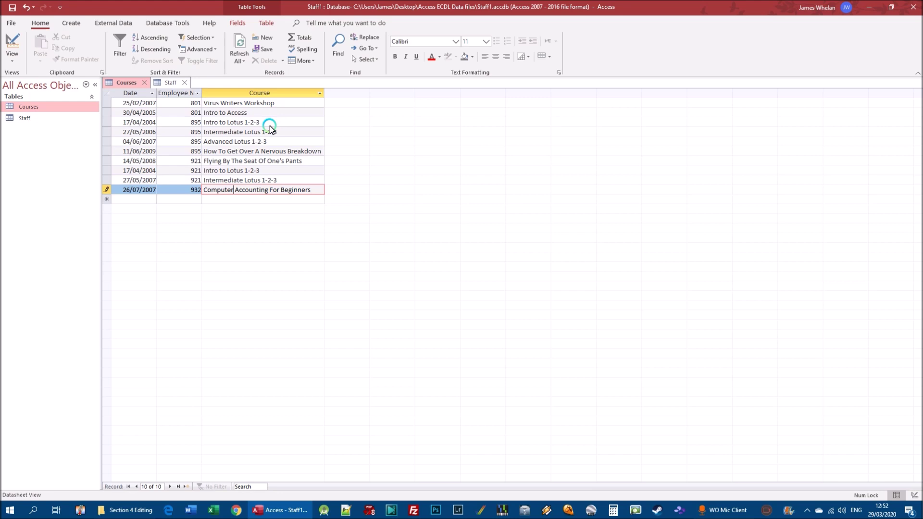
# Expand the second record's Course to Introduction to Access and commit it by moving to the record below
pyautogui.click(238, 114)
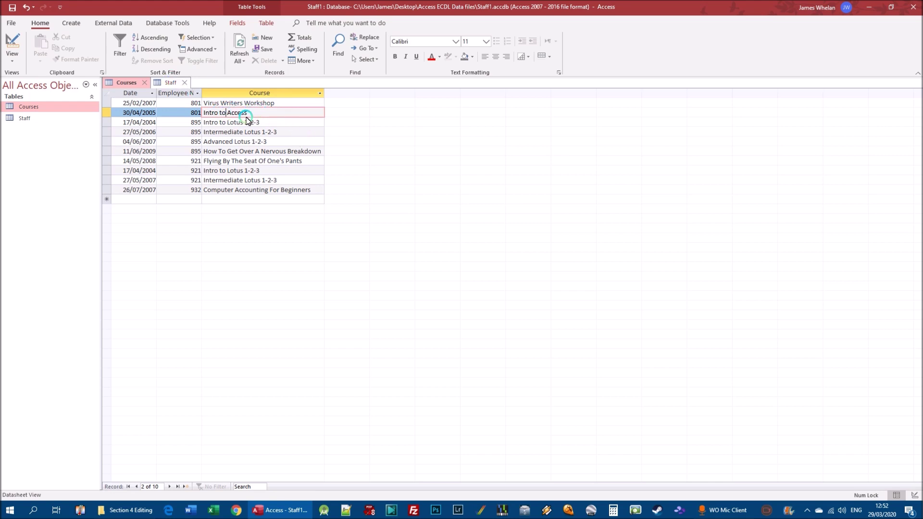
pyautogui.click(218, 113)
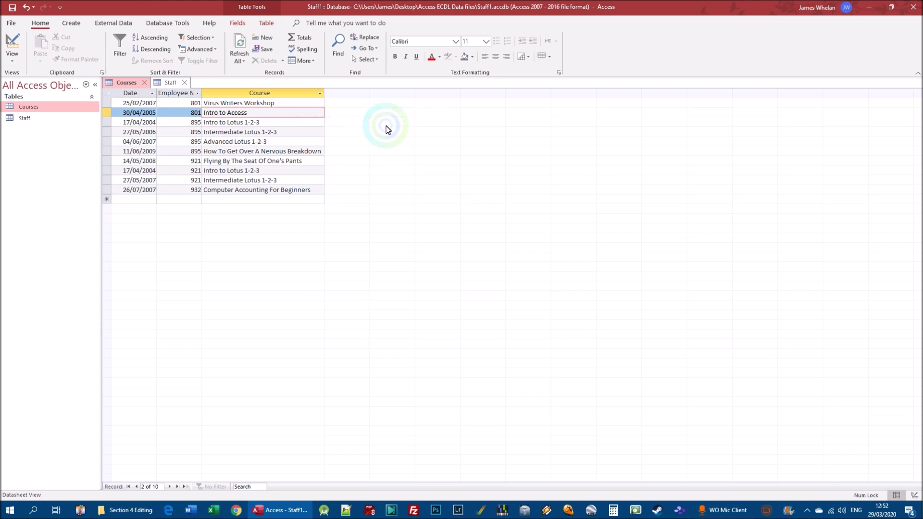
pyautogui.write('duction')
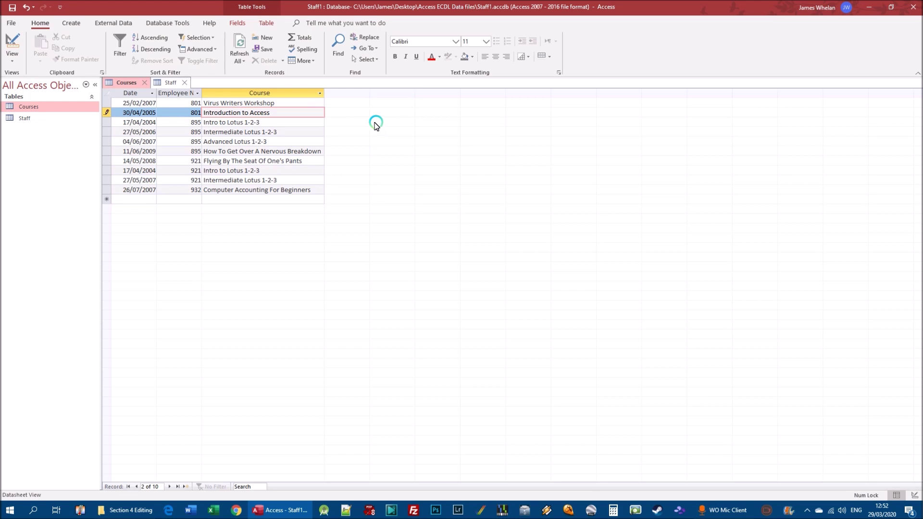
pyautogui.click(258, 126)
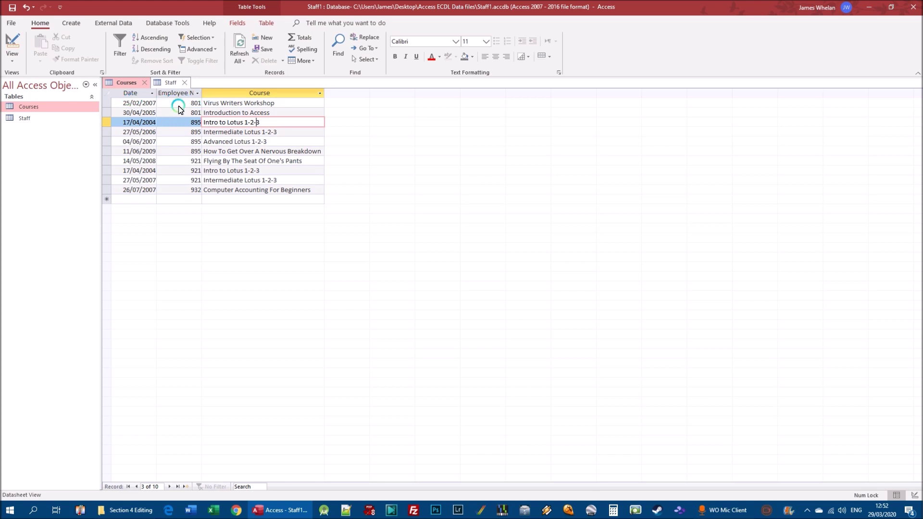
# Set the Virus Writers Workshop date to 25/03/2007 and commit it by moving to another course record
pyautogui.click(140, 103)
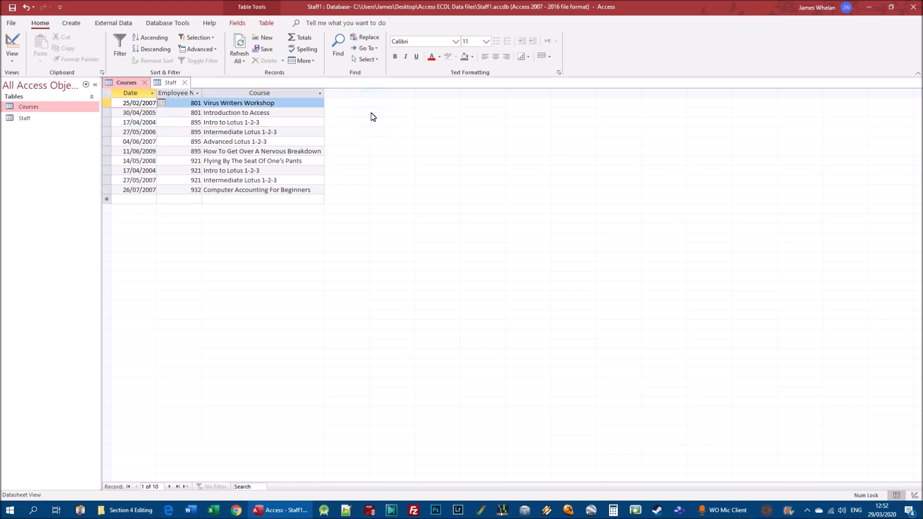
pyautogui.press('BackSpace')
pyautogui.write('3')
pyautogui.click(259, 179)
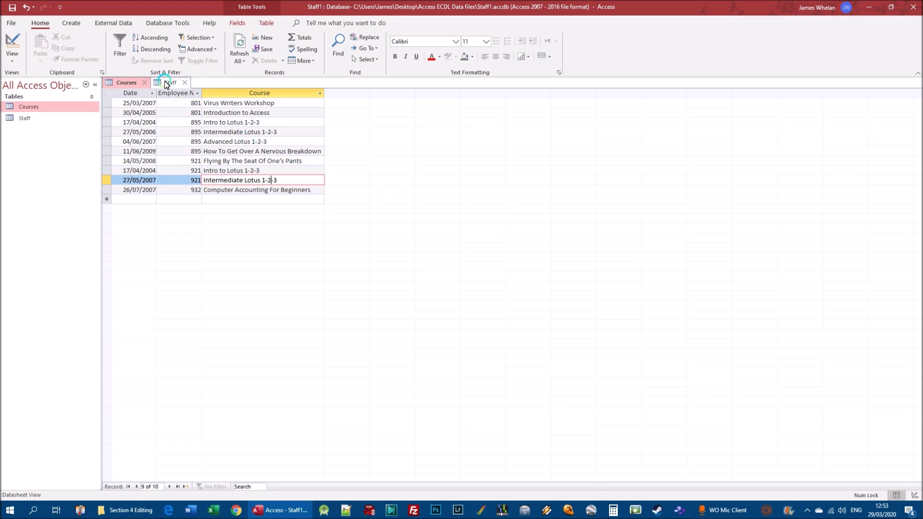
# Step the insertion point character by character forward and back through the Virus Writers Workshop name, then move to the fourth record
pyautogui.click(205, 103)
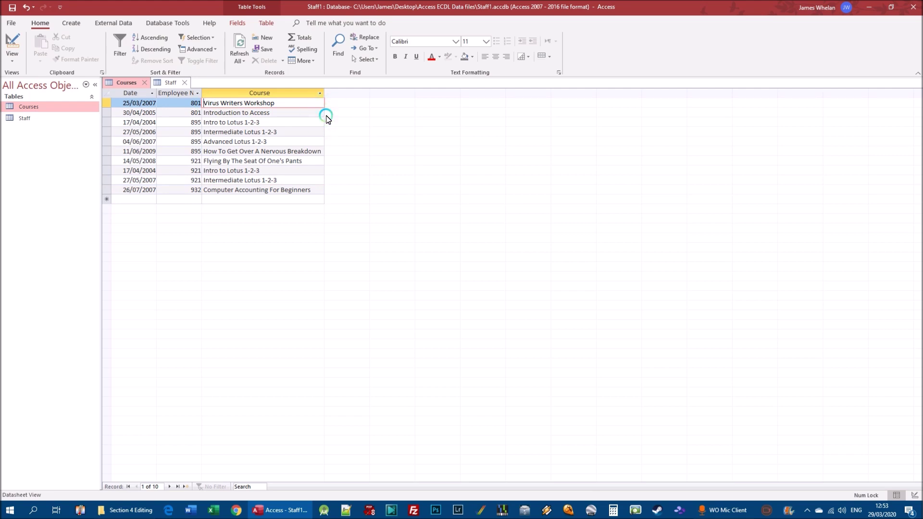
pyautogui.press('Right')
pyautogui.press('Right')
pyautogui.press('Right')
pyautogui.press('Right')
pyautogui.press('Right')
pyautogui.press('Right')
pyautogui.press('Right')
pyautogui.press('Right')
pyautogui.press('Right')
pyautogui.press('Right')
pyautogui.press('Right')
pyautogui.press('Right')
pyautogui.press('Right')
pyautogui.press('Right')
pyautogui.press('Right')
pyautogui.press('Left')
pyautogui.press('Left')
pyautogui.press('Left')
pyautogui.press('Left')
pyautogui.press('Left')
pyautogui.press('Left')
pyautogui.press('Left')
pyautogui.press('Left')
pyautogui.press('Left')
pyautogui.press('Left')
pyautogui.press('Left')
pyautogui.press('Left')
pyautogui.press('Left')
pyautogui.press('Left')
pyautogui.press('Left')
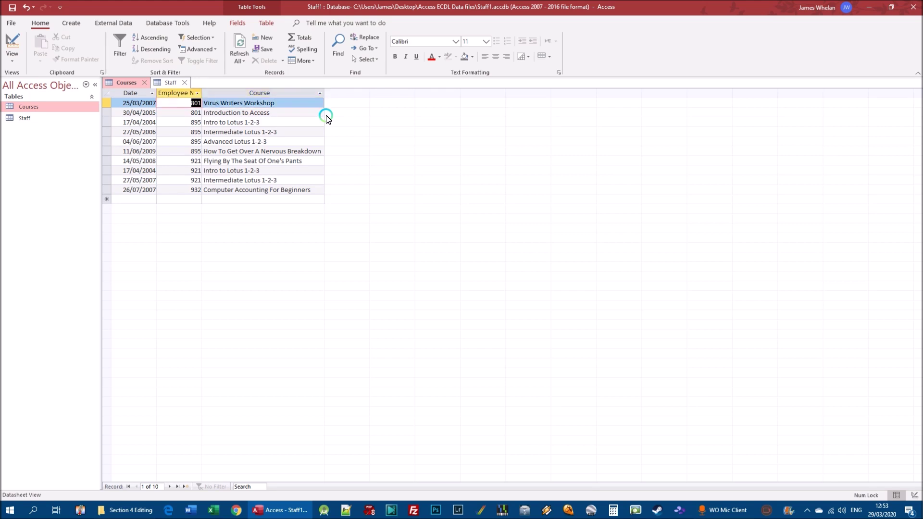
pyautogui.click(254, 133)
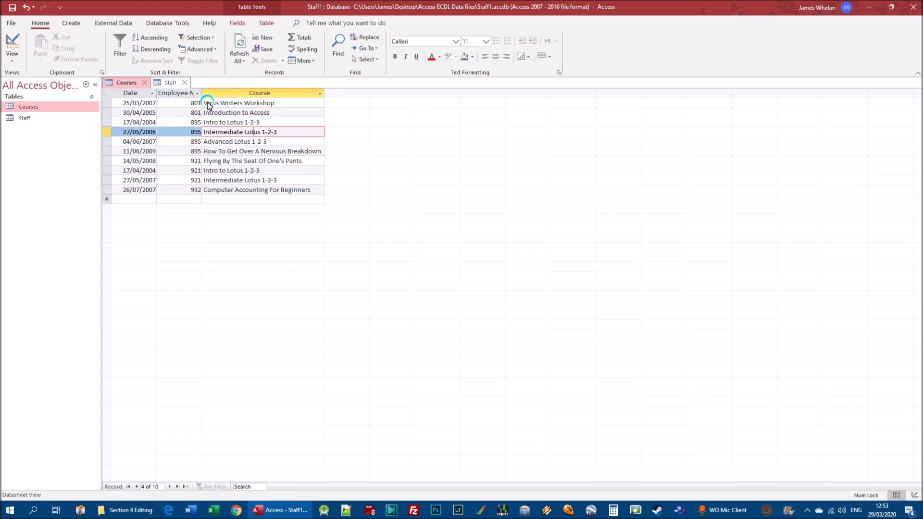
# Select the word Writers in the first record's Course, then release it and move the insertion point towards the end
pyautogui.click(220, 103)
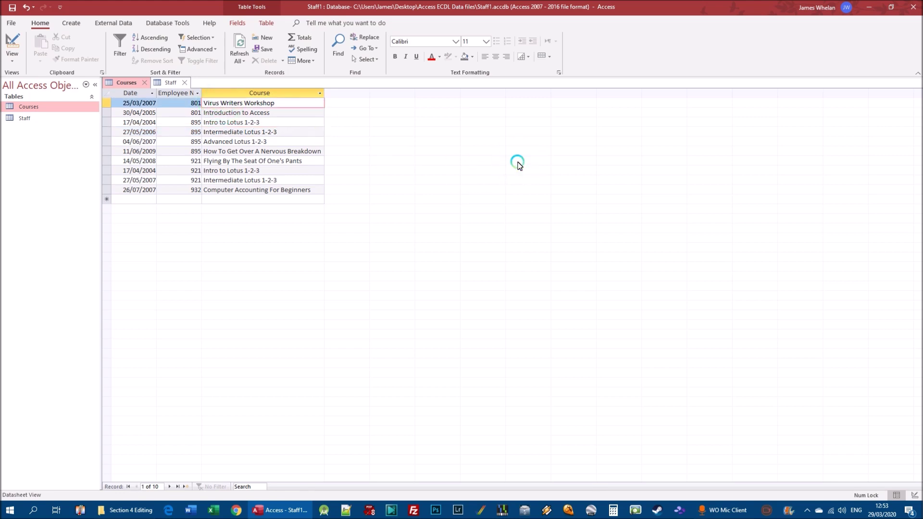
pyautogui.doubleClick(230, 104)
pyautogui.press('Right')
pyautogui.hotkey('ctrl', 'shift', 'Right')
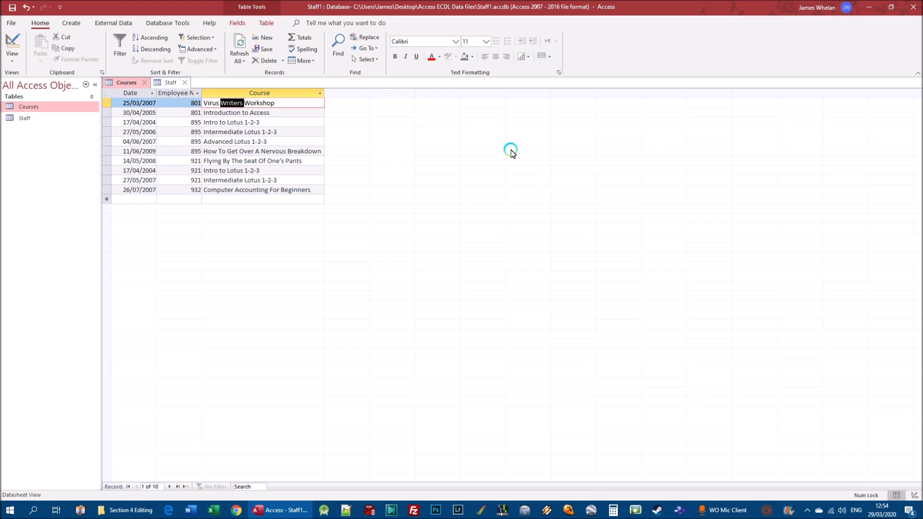
pyautogui.press('Right')
pyautogui.press('Right')
pyautogui.press('Right')
pyautogui.press('Right')
pyautogui.press('Right')
pyautogui.press('Right')
pyautogui.press('Right')
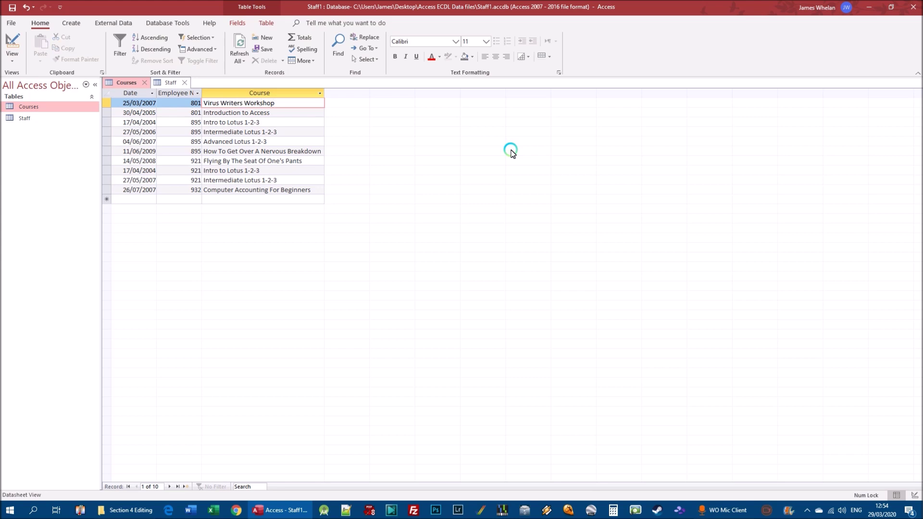
# Select the whole Virus Writers Workshop name word by word backwards, then move through the fields to the third record's Date
pyautogui.hotkey('ctrl', 'shift', 'Left')
pyautogui.hotkey('ctrl', 'shift', 'Left')
pyautogui.hotkey('ctrl', 'shift', 'Left')
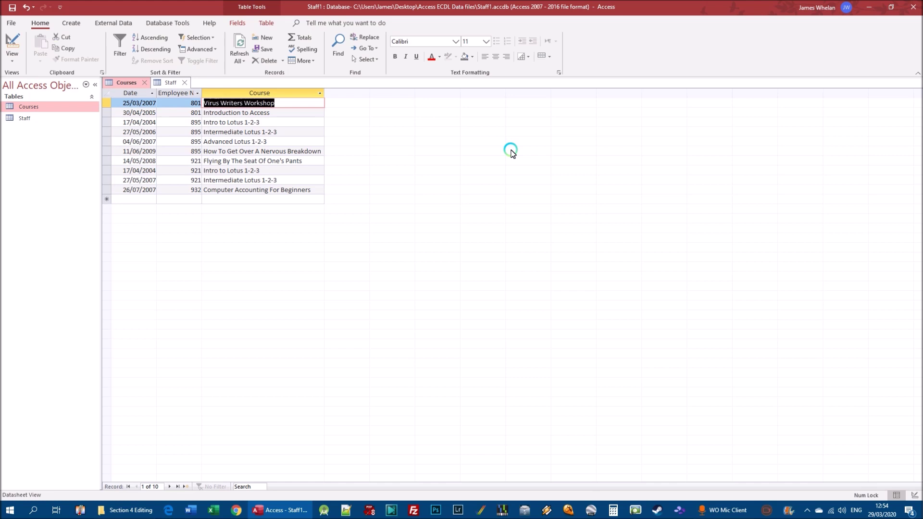
pyautogui.hotkey('ctrl', 'Right')
pyautogui.press('Down')
pyautogui.press('Left')
pyautogui.press('Tab')
pyautogui.press('Tab')
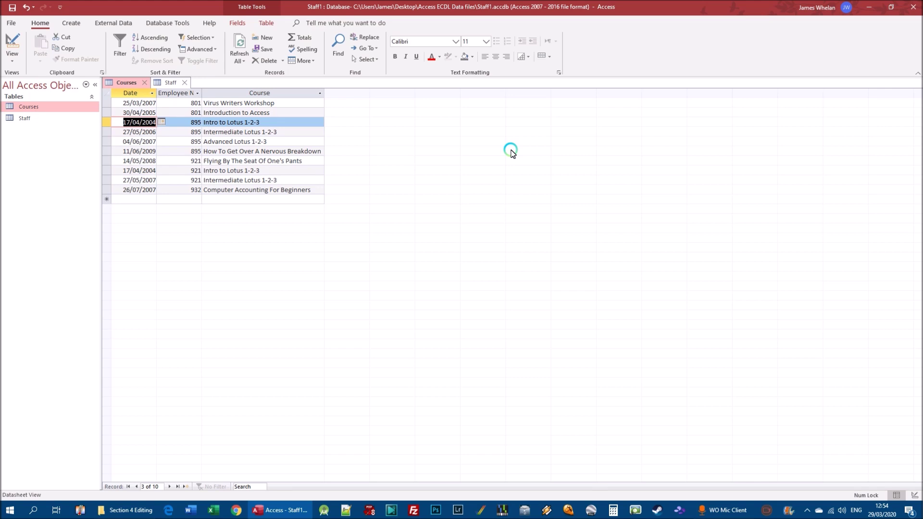
# Extend a selection backwards word by word from the end of Virus Writers Workshop, shrink it again and clear it
pyautogui.click(297, 104)
pyautogui.hotkey('ctrl', 'shift', 'Left')
pyautogui.hotkey('ctrl', 'shift', 'Left')
pyautogui.hotkey('ctrl', 'shift', 'Left')
pyautogui.hotkey('ctrl', 'shift', 'Right')
pyautogui.hotkey('ctrl', 'shift', 'Right')
pyautogui.press('Right')
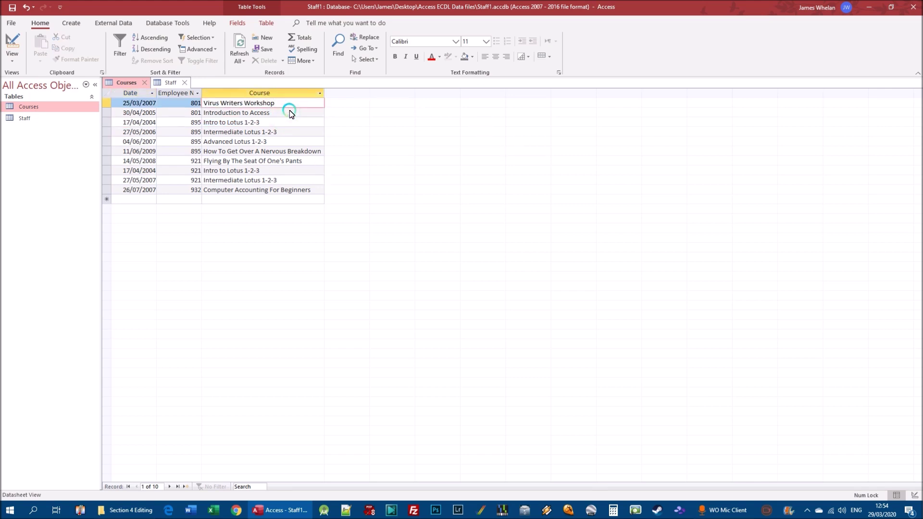
# Practise extending and shrinking the selection word by word from the start of the first record's Course
pyautogui.click(383, 131)
pyautogui.click(384, 130)
pyautogui.hotkey('ctrl', 'shift', 'Right')
pyautogui.hotkey('ctrl', 'shift', 'Right')
pyautogui.hotkey('ctrl', 'shift', 'Right')
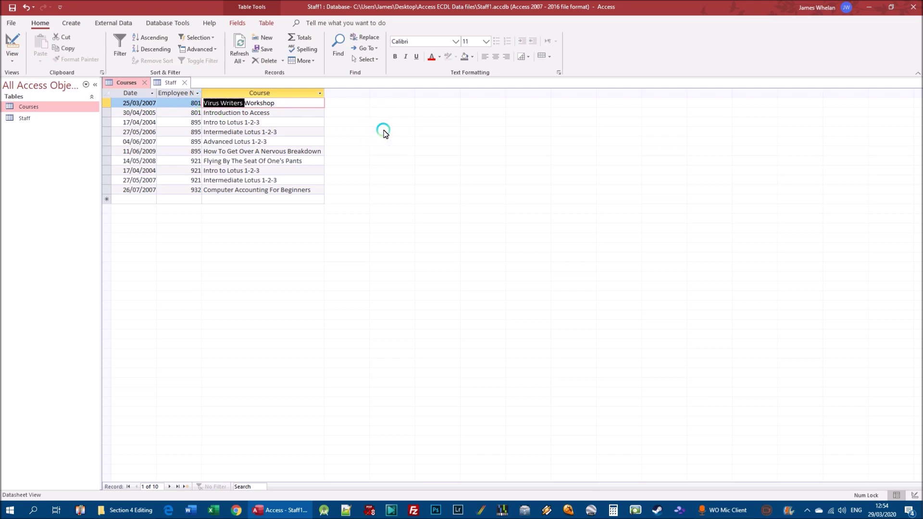
pyautogui.hotkey('ctrl', 'shift', 'Left')
pyautogui.hotkey('ctrl', 'shift', 'Left')
pyautogui.hotkey('ctrl', 'shift', 'Left')
pyautogui.hotkey('ctrl', 'shift', 'Right')
pyautogui.hotkey('ctrl', 'shift', 'Right')
pyautogui.hotkey('ctrl', 'shift', 'Right')
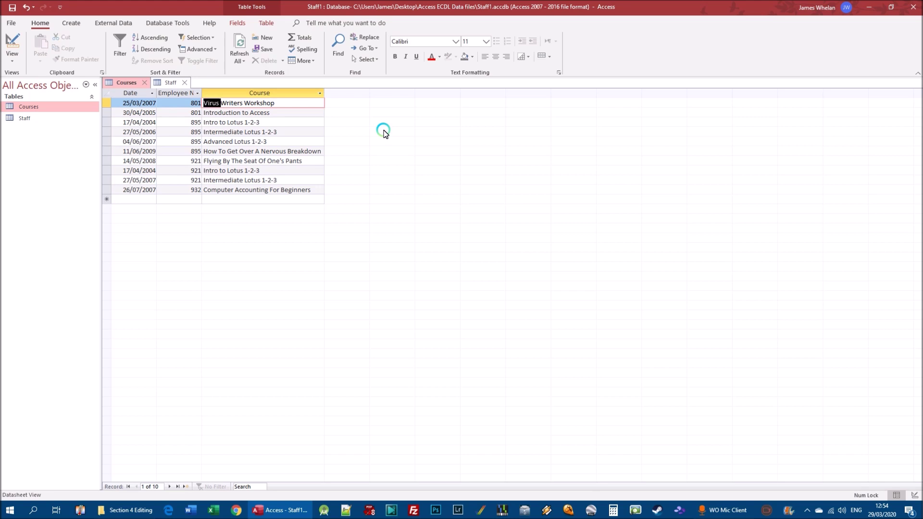
pyautogui.hotkey('ctrl', 'shift', 'Left')
pyautogui.hotkey('ctrl', 'shift', 'Left')
pyautogui.hotkey('ctrl', 'shift', 'Left')
pyautogui.hotkey('ctrl', 'shift', 'Right')
pyautogui.hotkey('ctrl', 'shift', 'Right')
pyautogui.hotkey('ctrl', 'shift', 'Left')
pyautogui.hotkey('ctrl', 'shift', 'Right')
pyautogui.hotkey('ctrl', 'shift', 'Right')
pyautogui.hotkey('ctrl', 'shift', 'Left')
pyautogui.hotkey('ctrl', 'shift', 'Left')
# Move the insertion point forward and back one whole word at a time within the first record's Course
pyautogui.click(206, 103)
pyautogui.hotkey('ctrl', 'Right')
pyautogui.hotkey('ctrl', 'Right')
pyautogui.hotkey('ctrl', 'Left')
pyautogui.hotkey('ctrl', 'Left')
# Delete characters from the Virus Writers Workshop name, undo the deletion, then select the word Workshop and clear the selection
pyautogui.press('BackSpace')
pyautogui.press('BackSpace')
pyautogui.press('BackSpace')
pyautogui.press('BackSpace')
pyautogui.press('BackSpace')
pyautogui.press('BackSpace')
pyautogui.press('BackSpace')
pyautogui.press('BackSpace')
pyautogui.hotkey('ctrl', 'z')
pyautogui.hotkey('ctrl', 'shift', 'Left')
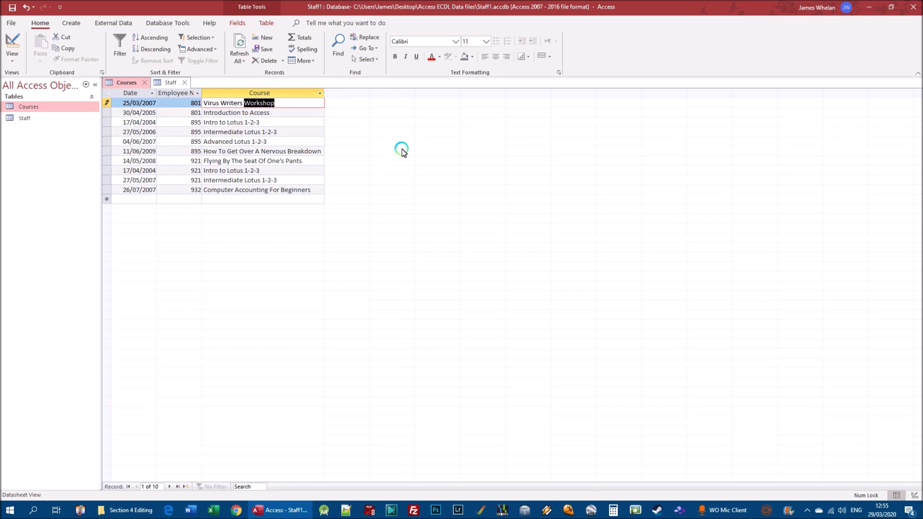
pyautogui.click(287, 102)
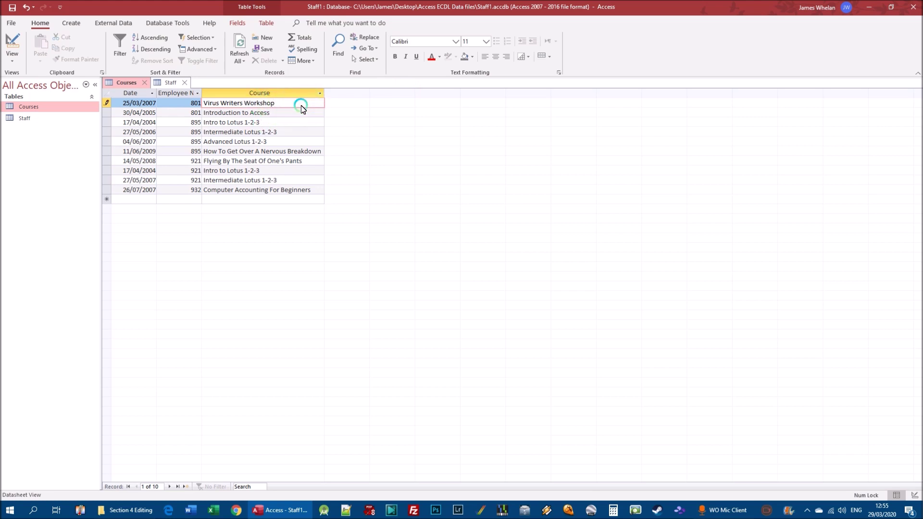
# Delete characters backwards from the end of Virus Writers Workshop in the first record, then undo the deletion
pyautogui.press('BackSpace')
pyautogui.press('BackSpace')
pyautogui.press('BackSpace')
pyautogui.press('BackSpace')
pyautogui.press('BackSpace')
pyautogui.press('BackSpace')
pyautogui.press('BackSpace')
pyautogui.press('BackSpace')
pyautogui.hotkey('ctrl', 'z')
# Move the insertion point back five characters within Virus Writers Workshop, delete the characters ahead of it and undo the deletion
pyautogui.press('Left')
pyautogui.press('Left')
pyautogui.press('Left')
pyautogui.press('Left')
pyautogui.press('Left')
pyautogui.press('Delete')
pyautogui.press('Delete')
pyautogui.press('Delete')
pyautogui.press('Delete')
pyautogui.press('Delete')
pyautogui.press('Delete')
pyautogui.press('Delete')
pyautogui.press('Delete')
pyautogui.hotkey('ctrl', 'z')
# Practise going from existing Courses records to the blank new record, both directly and with the New record command
pyautogui.click(132, 199)
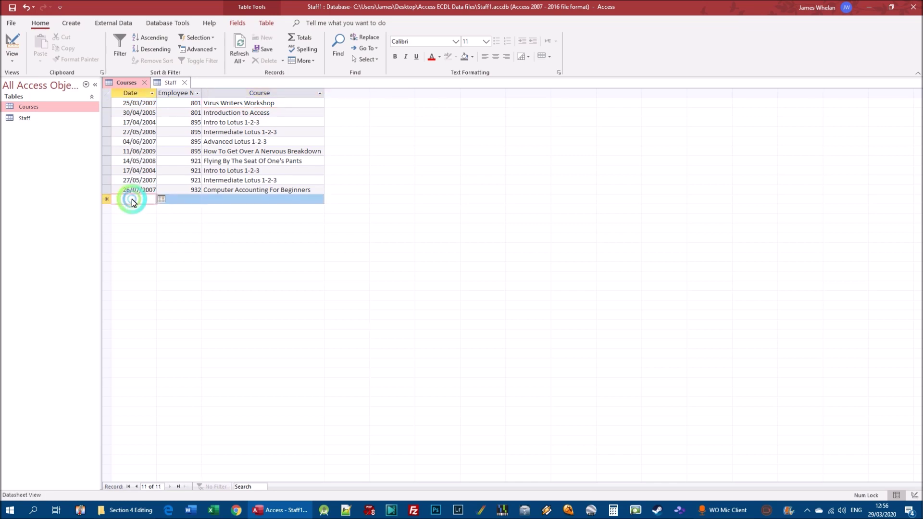
pyautogui.click(127, 160)
pyautogui.click(129, 200)
pyautogui.click(133, 163)
pyautogui.click(128, 199)
pyautogui.click(140, 150)
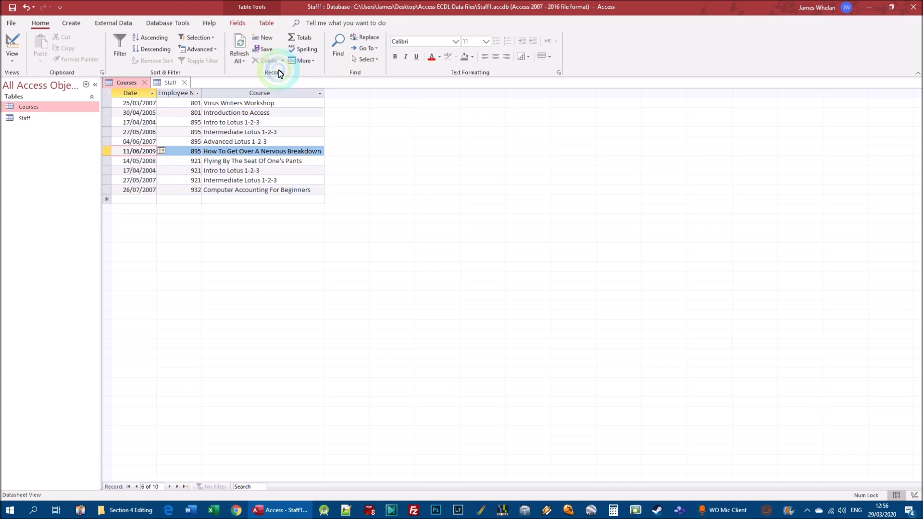
pyautogui.click(268, 39)
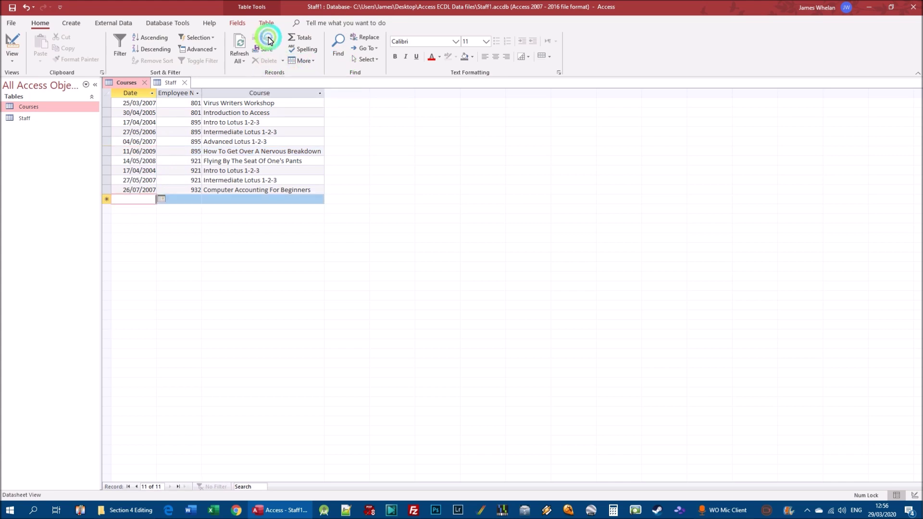
pyautogui.click(142, 198)
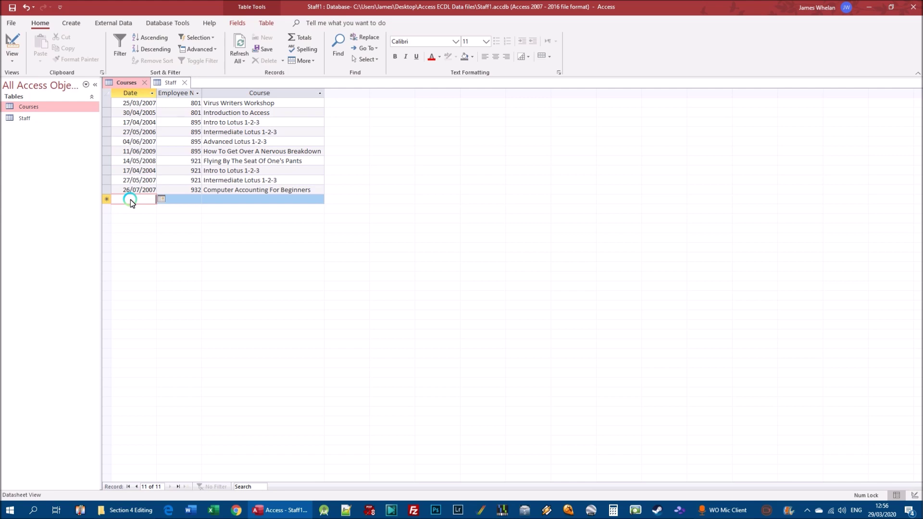
# Switch to the Staff table and widen the Employee No column to fit its heading
pyautogui.click(170, 82)
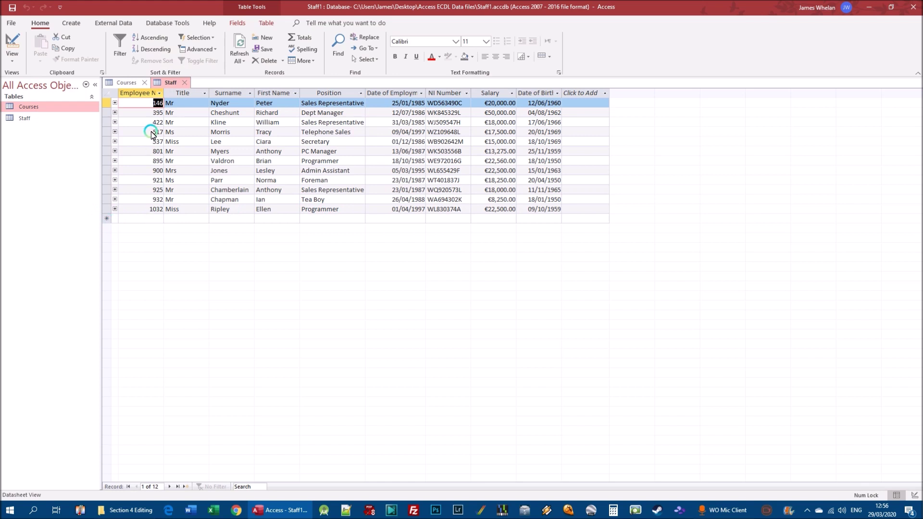
pyautogui.doubleClick(164, 96)
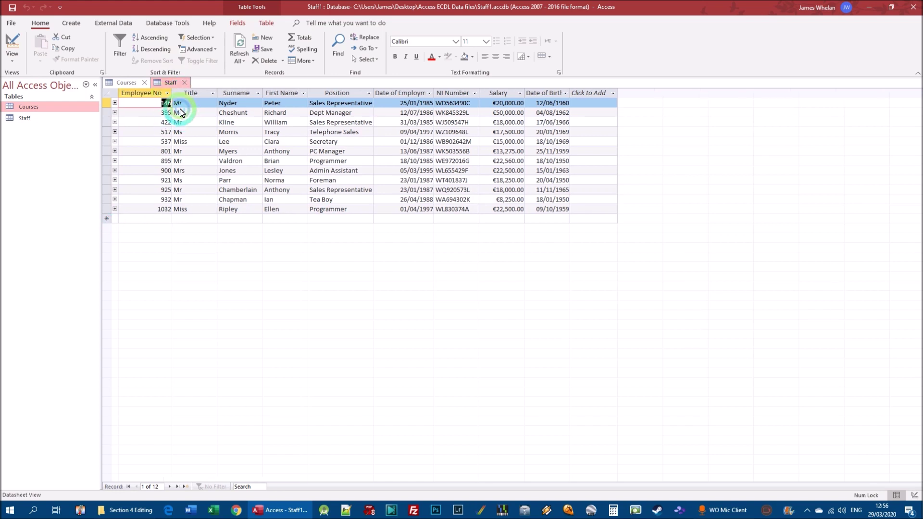
# Start a new record in the Staff table with the employee number and the Title Ms
pyautogui.click(259, 220)
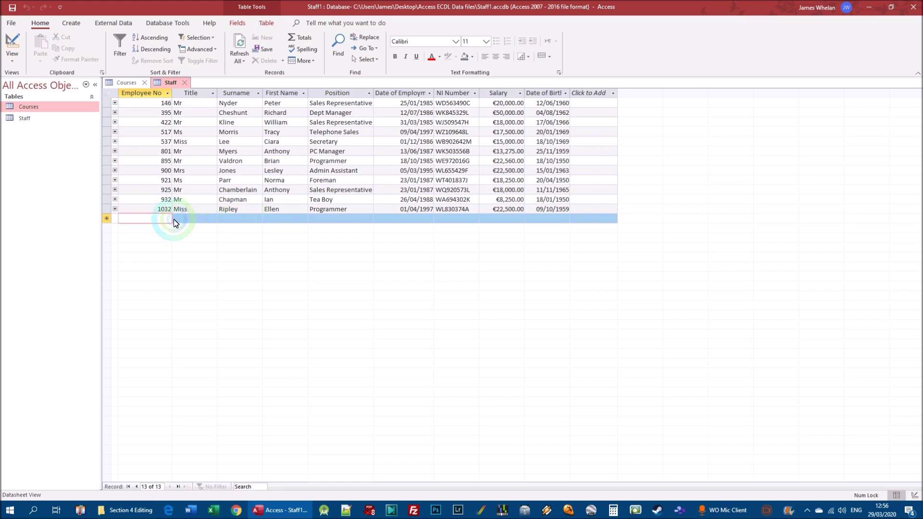
pyautogui.click(243, 48)
pyautogui.write('251')
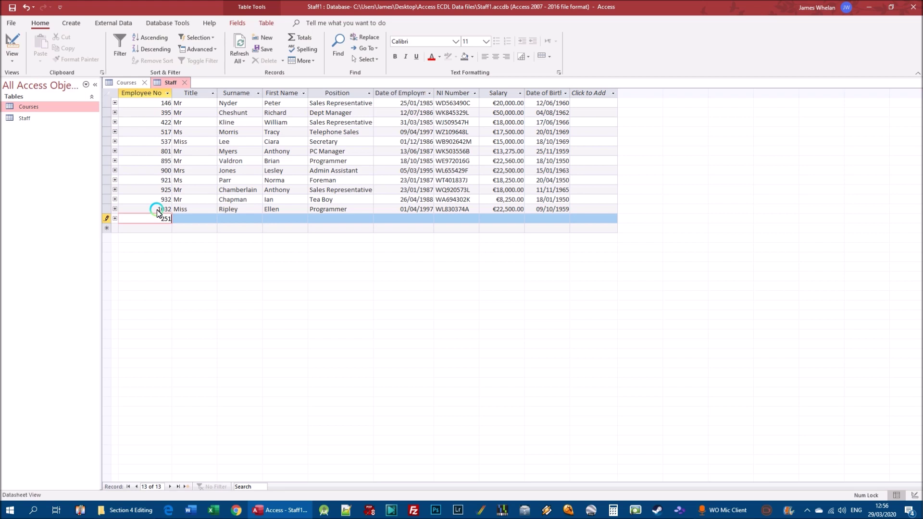
pyautogui.press('Tab')
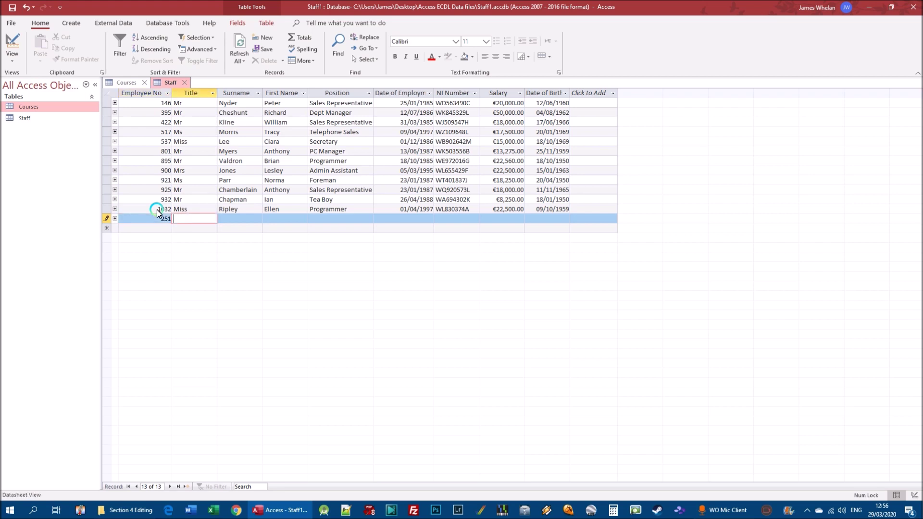
pyautogui.press('Tab')
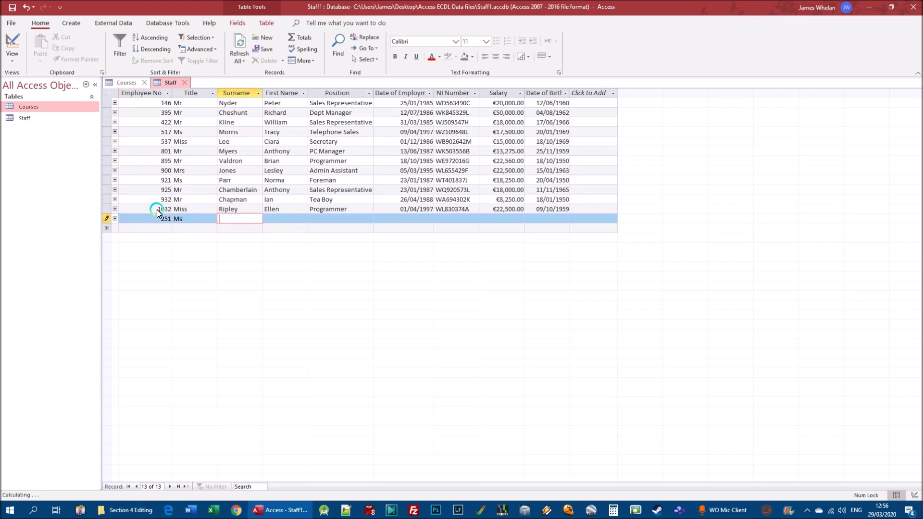
# Fill in the new employee's surname and first name, and set the Position to Sales Manager
pyautogui.write('Slngh')
pyautogui.press('BackSpace')
pyautogui.press('BackSpace')
pyautogui.write('h')
pyautogui.press('Tab')
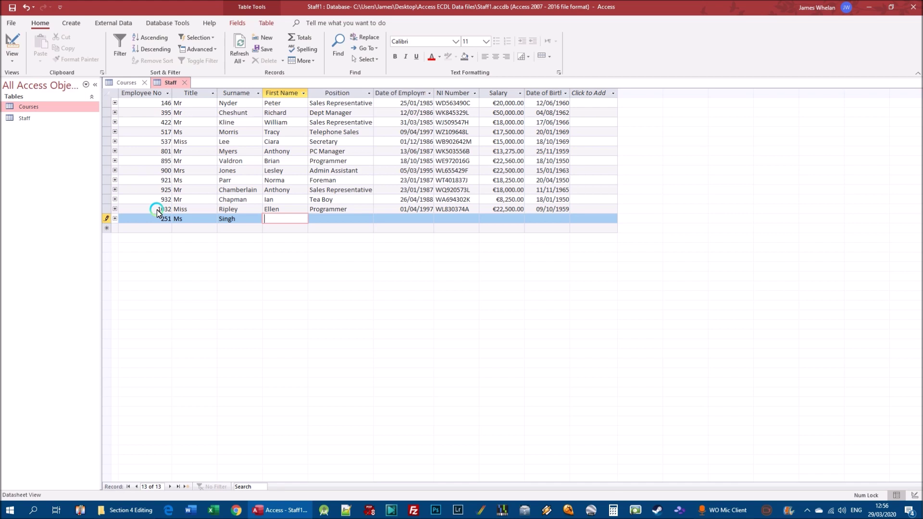
pyautogui.write('Ghita')
pyautogui.press('Tab')
pyautogui.write('Sales Manager')
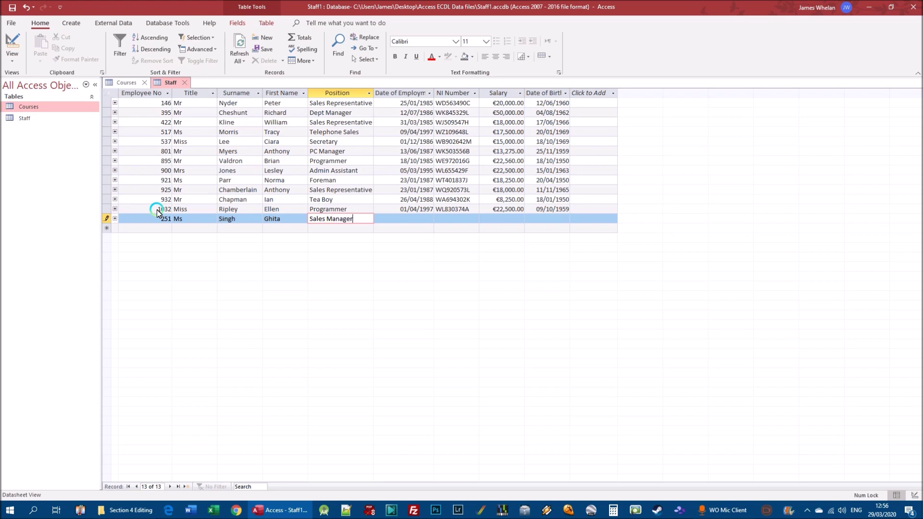
# Set the Sales Manager's Date of Employment to 21/06/1999 and enter the NI Number
pyautogui.press('Tab')
pyautogui.write('2')
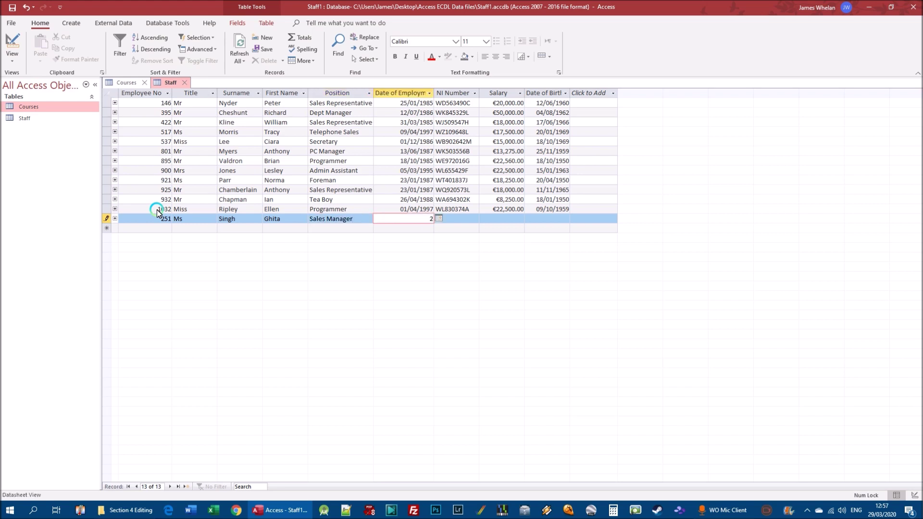
pyautogui.write('1/6/1999')
pyautogui.press('Tab')
pyautogui.write('W')
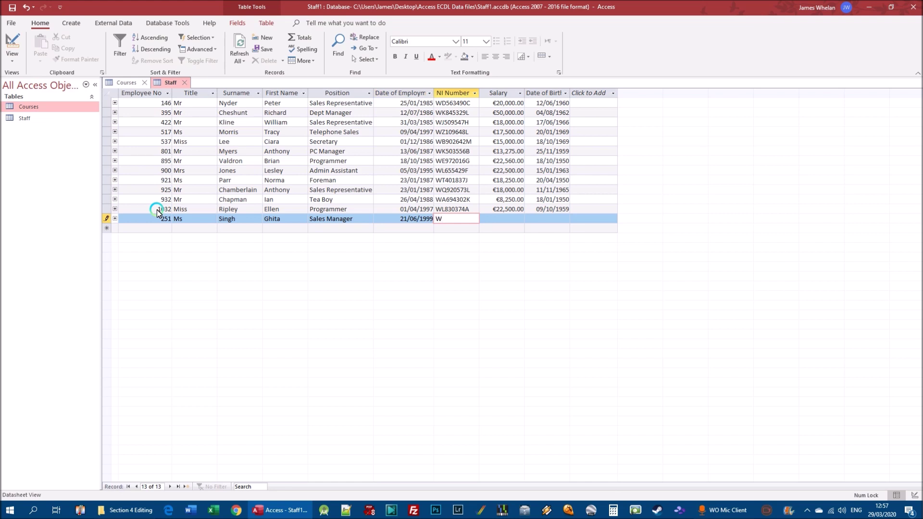
pyautogui.write('F5678900')
pyautogui.press('BackSpace')
pyautogui.press('BackSpace')
pyautogui.write('0G')
pyautogui.press('Tab')
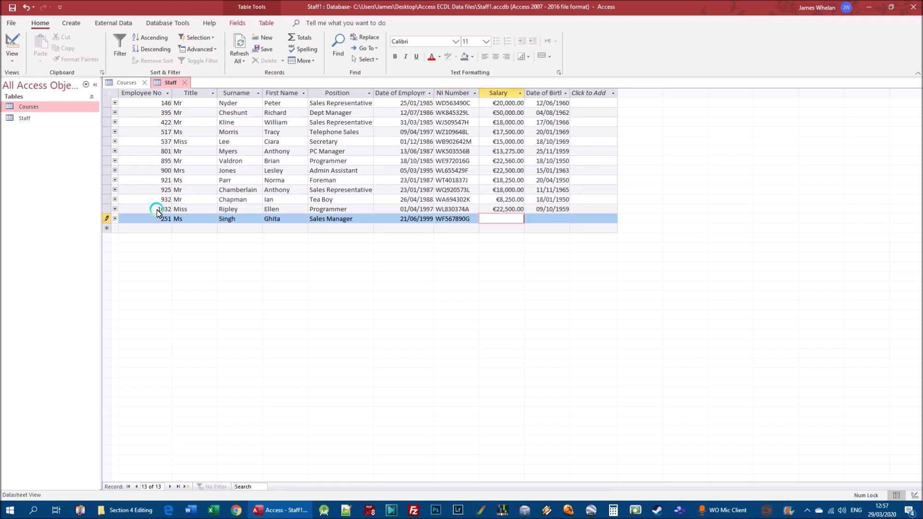
# Set the Sales Manager's Salary to 30000 and enter the date of birth to complete the record
pyautogui.write('30000')
pyautogui.press('Tab')
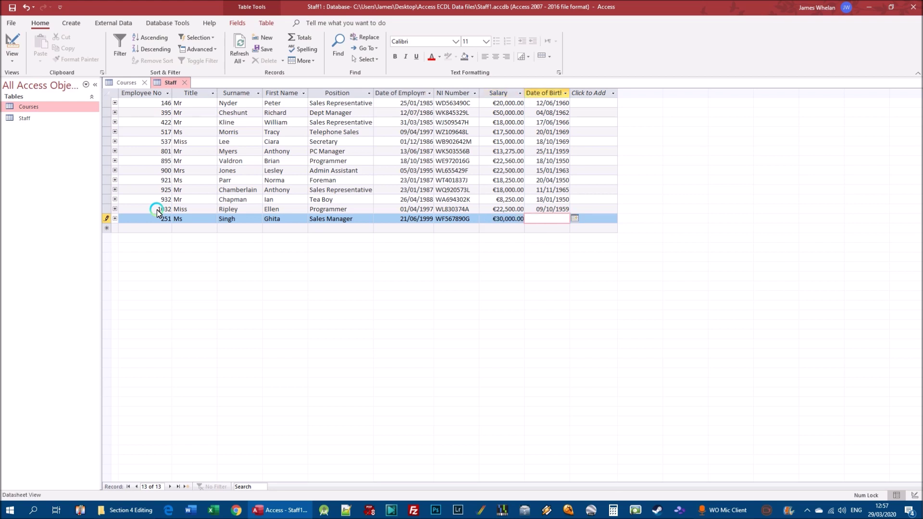
pyautogui.write('22/07/1965')
pyautogui.press('Tab')
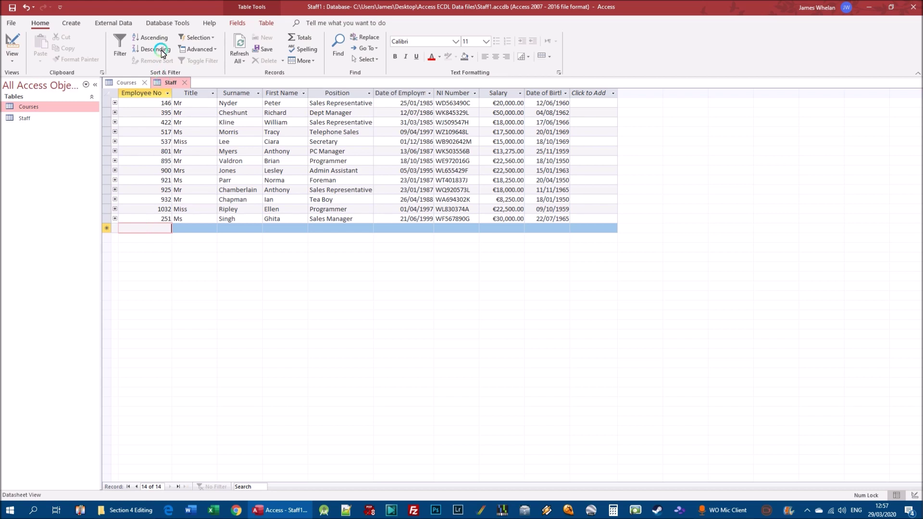
# Practise selecting whole Staff records one at a time: the Sales Manager, the third record and the PC Manager
pyautogui.rightClick(105, 218)
pyautogui.click(105, 217)
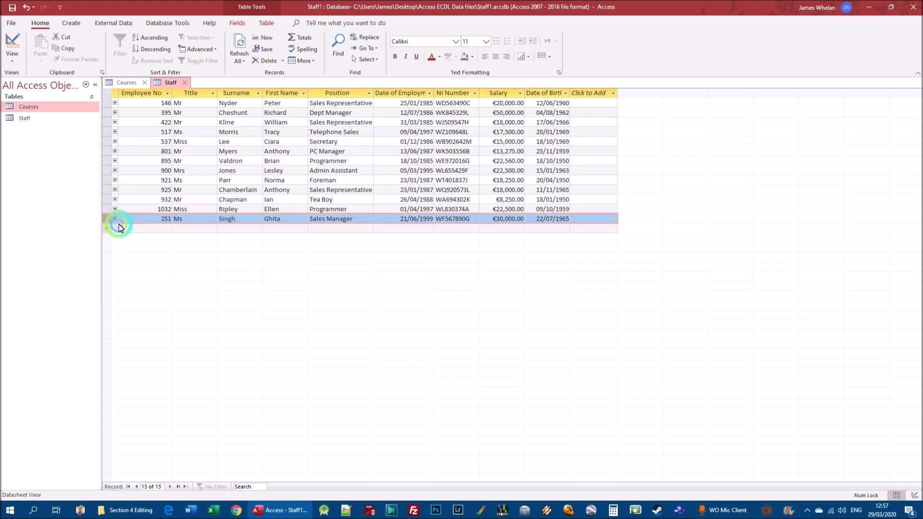
pyautogui.rightClick(107, 221)
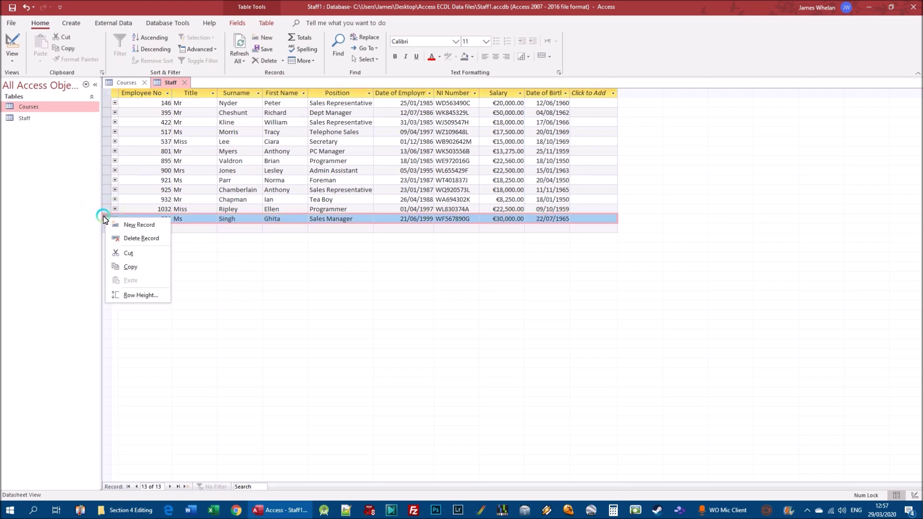
pyautogui.click(106, 126)
pyautogui.click(107, 124)
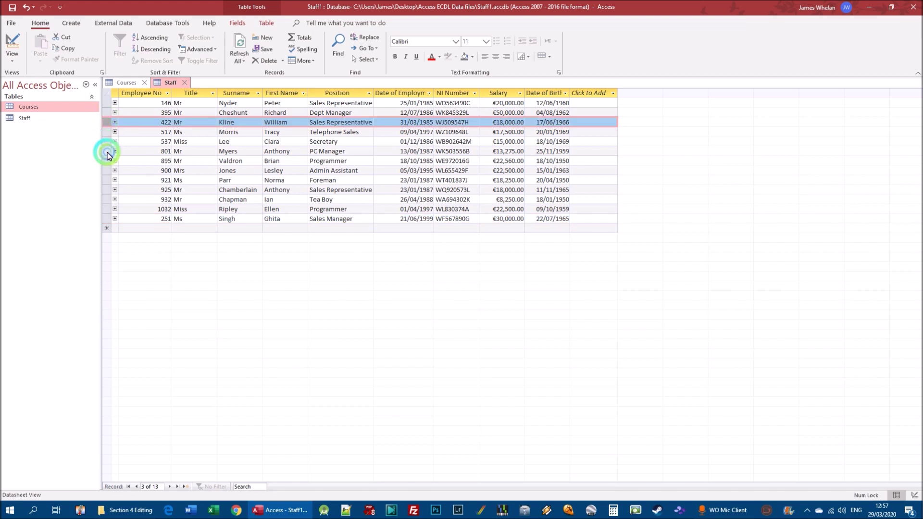
pyautogui.click(107, 151)
# Delete the whole Sales Manager record from the Staff table and confirm the deletion
pyautogui.click(106, 220)
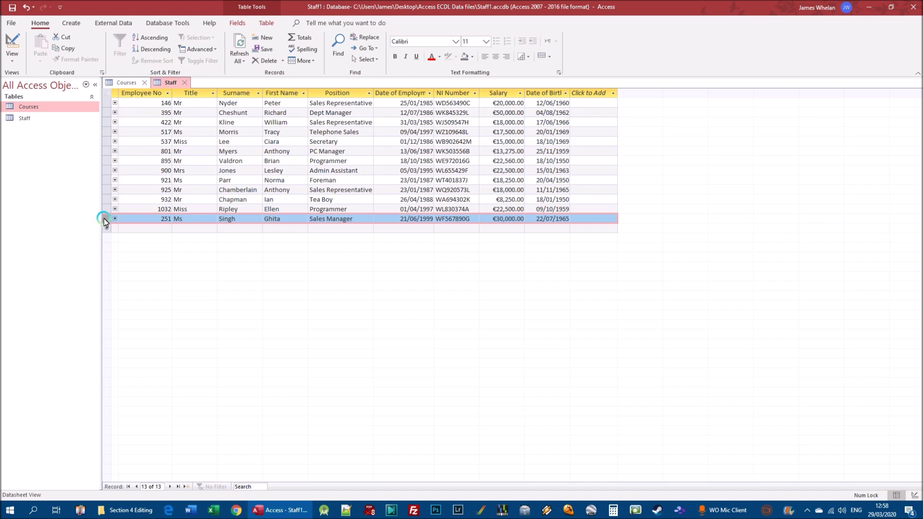
pyautogui.rightClick(103, 218)
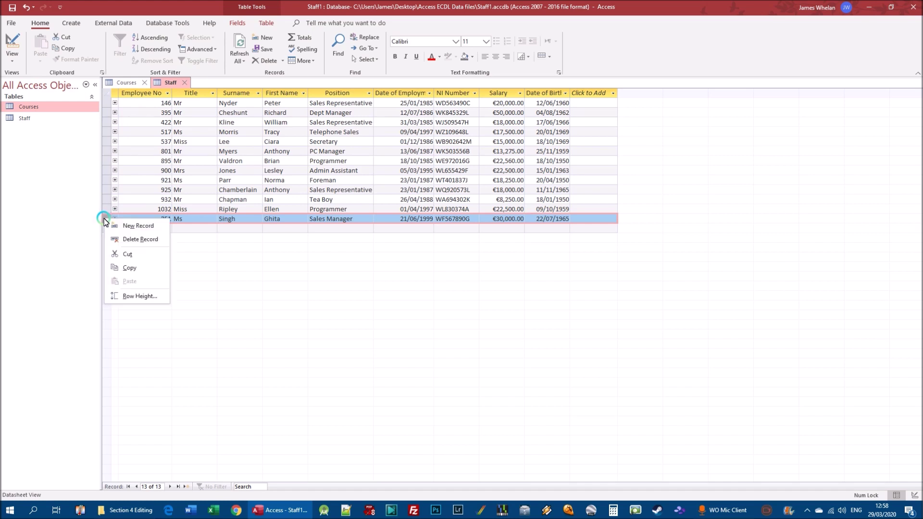
pyautogui.click(139, 239)
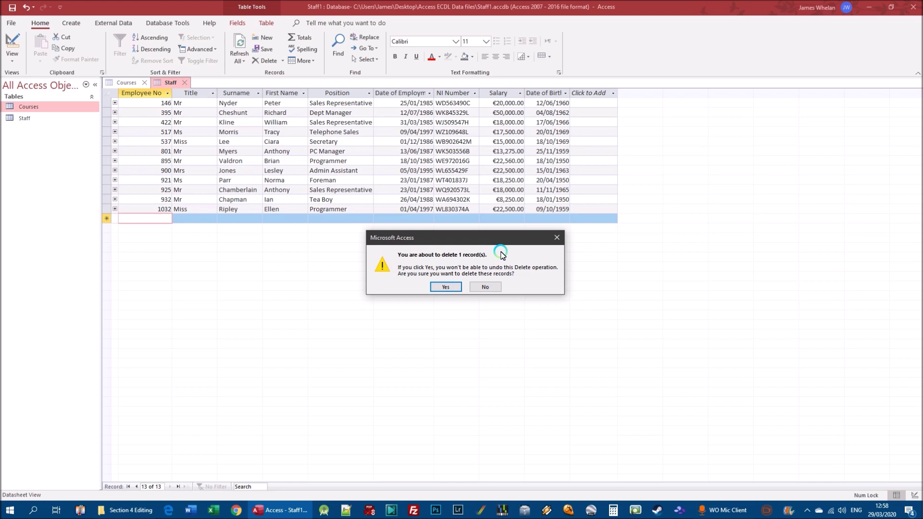
pyautogui.click(452, 287)
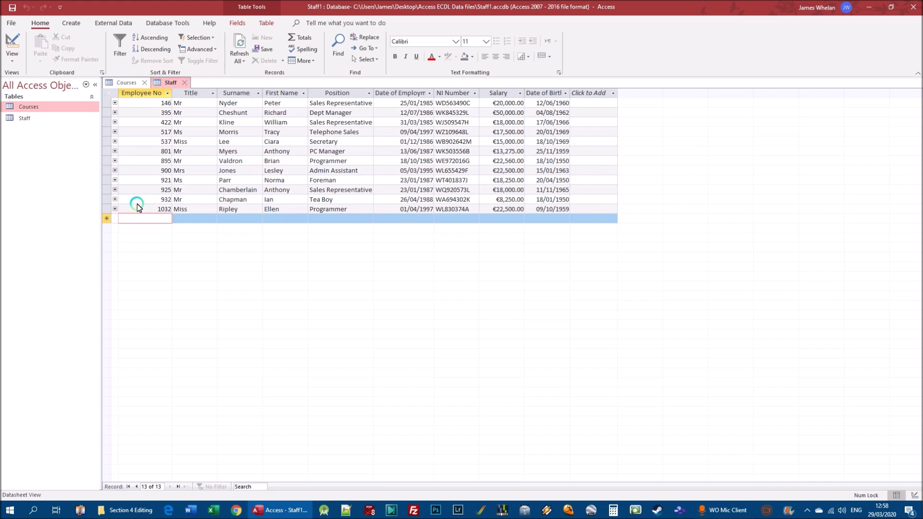
# Start deleting the last Programmer record in the Staff table, then decline the confirmation
pyautogui.rightClick(108, 209)
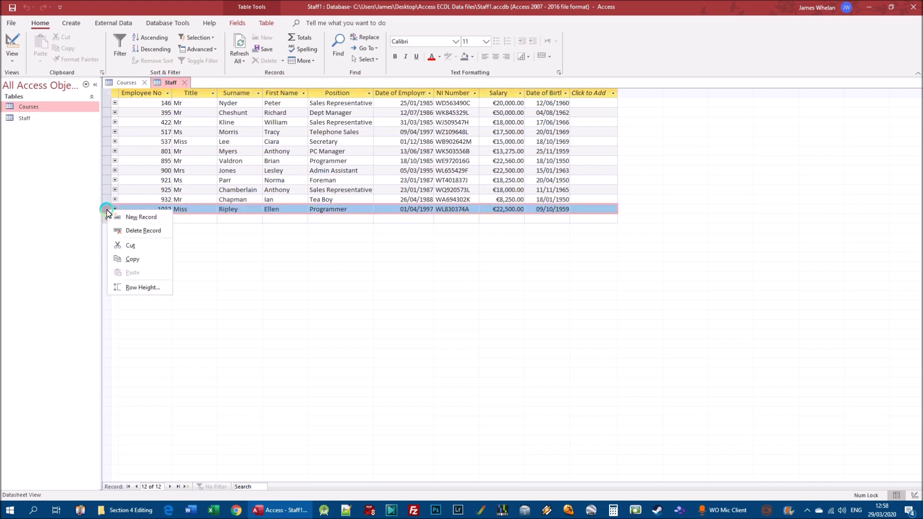
pyautogui.click(142, 230)
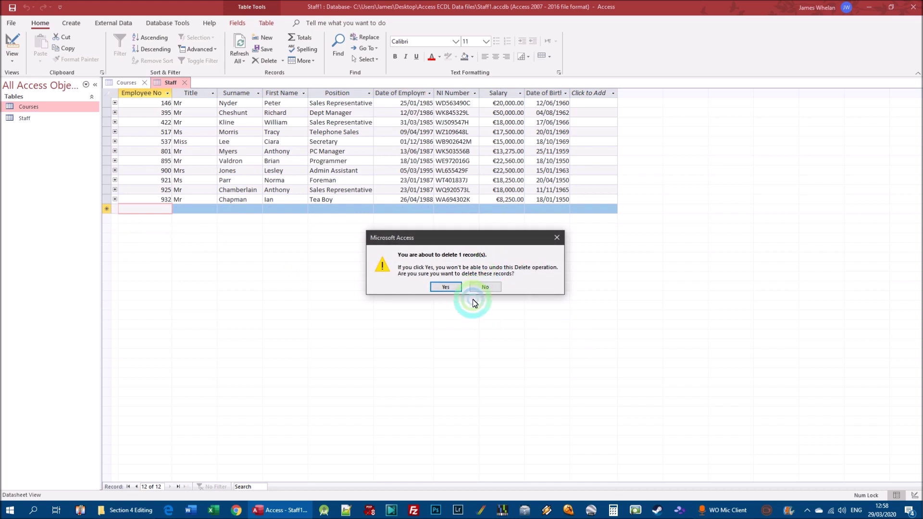
pyautogui.click(486, 288)
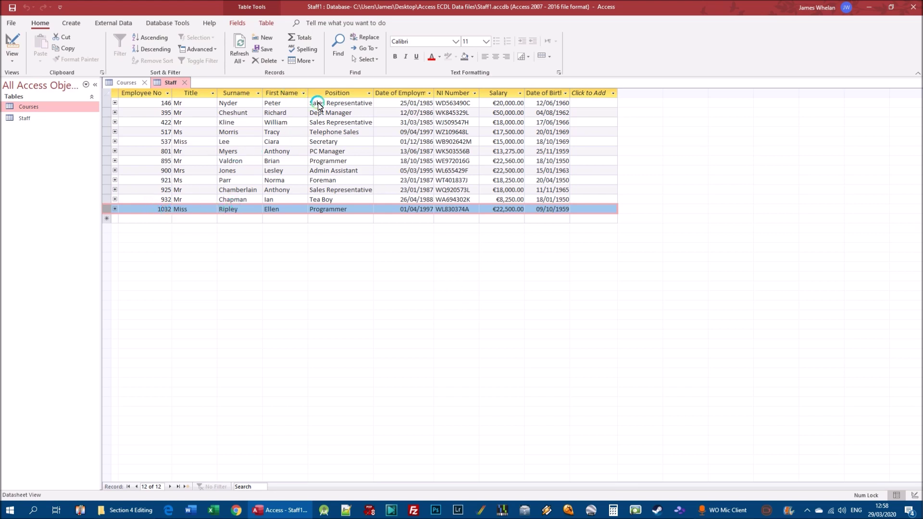
pyautogui.click(135, 220)
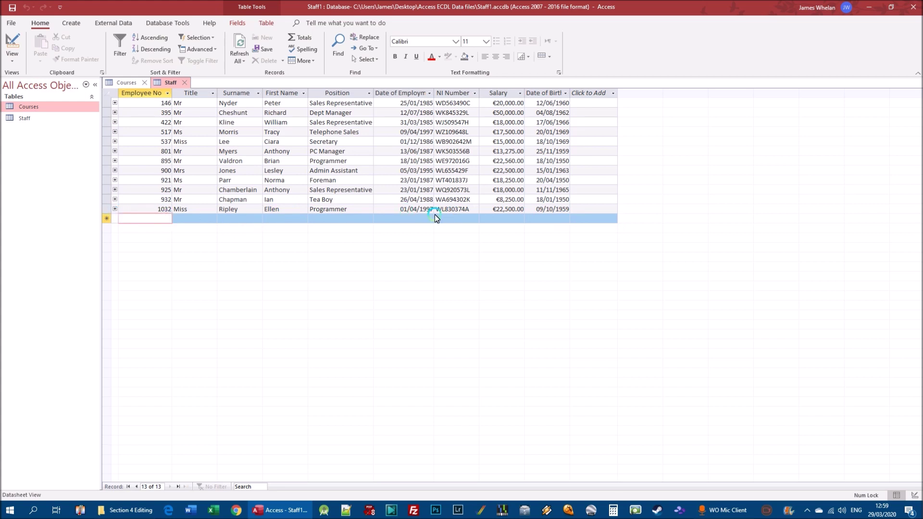
pyautogui.click(212, 160)
pyautogui.click(161, 210)
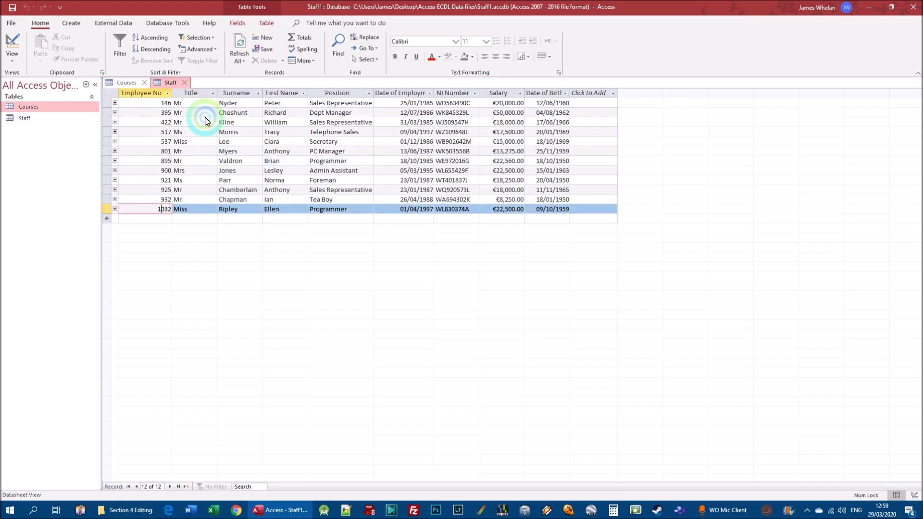
pyautogui.click(168, 180)
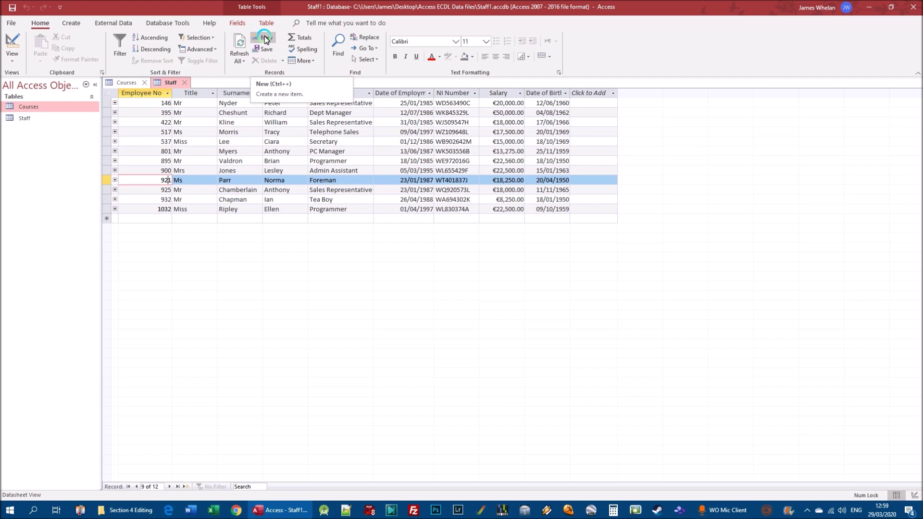
# Start another new Staff record with the employee number, the Title Mr and the surname
pyautogui.click(186, 487)
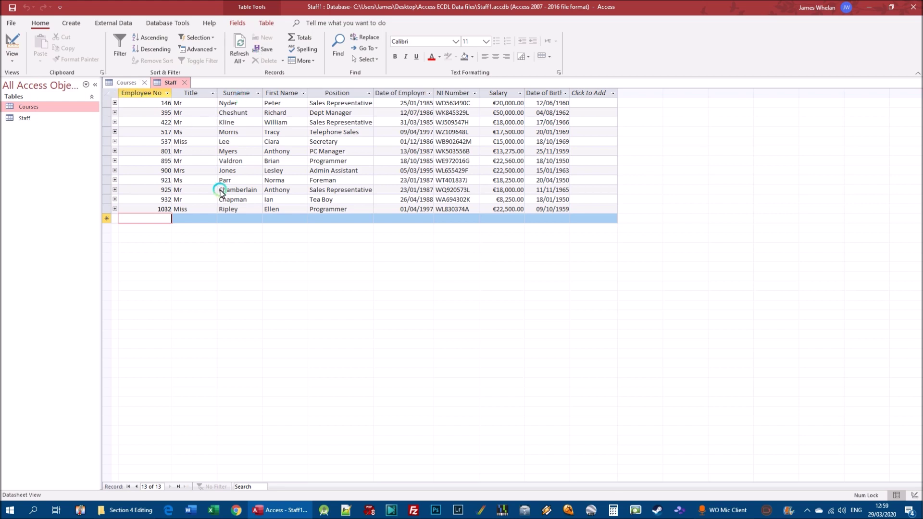
pyautogui.click(165, 221)
pyautogui.write('802')
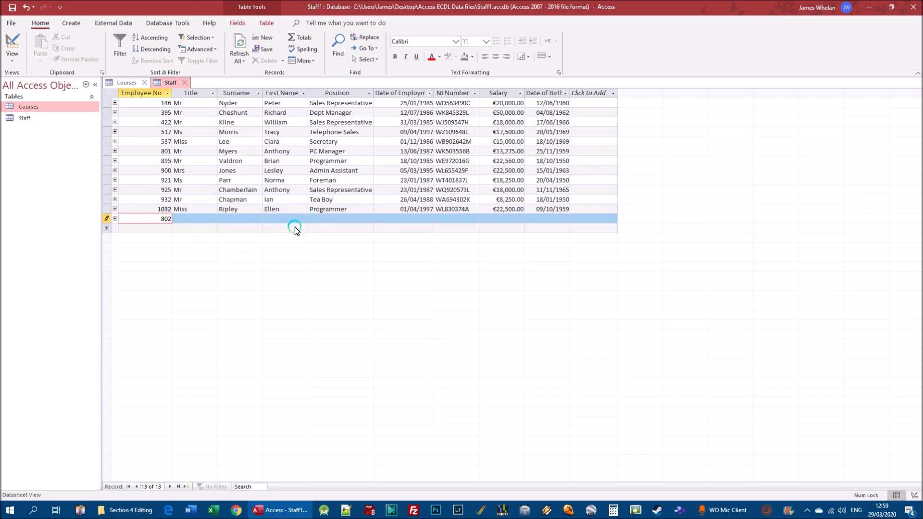
pyautogui.press('Tab')
pyautogui.write('Mr')
pyautogui.press('Tab')
pyautogui.write('Miles')
pyautogui.press('Tab')
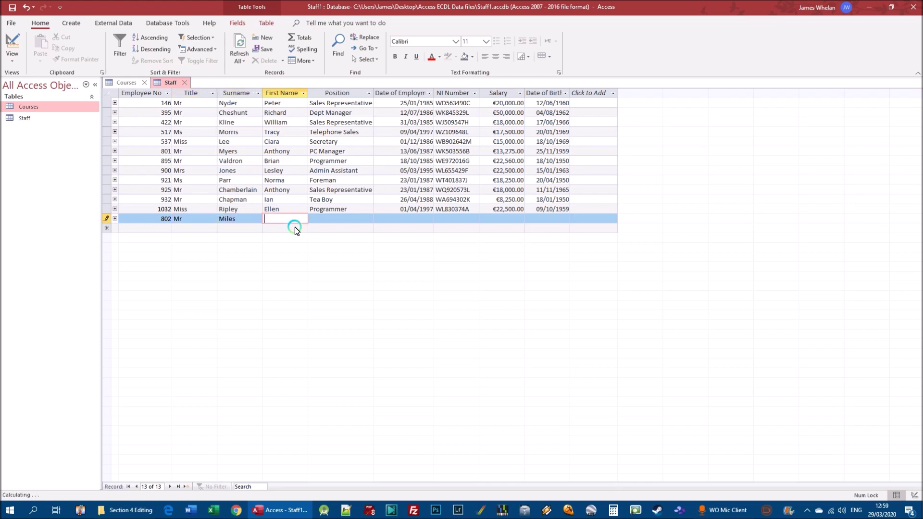
# Fill in the new employee's first name and set the Position to Accountant
pyautogui.write('Peter')
pyautogui.press('Tab')
pyautogui.write('CX')
pyautogui.press('BackSpace')
pyautogui.press('BackSpace')
pyautogui.write('Accountant')
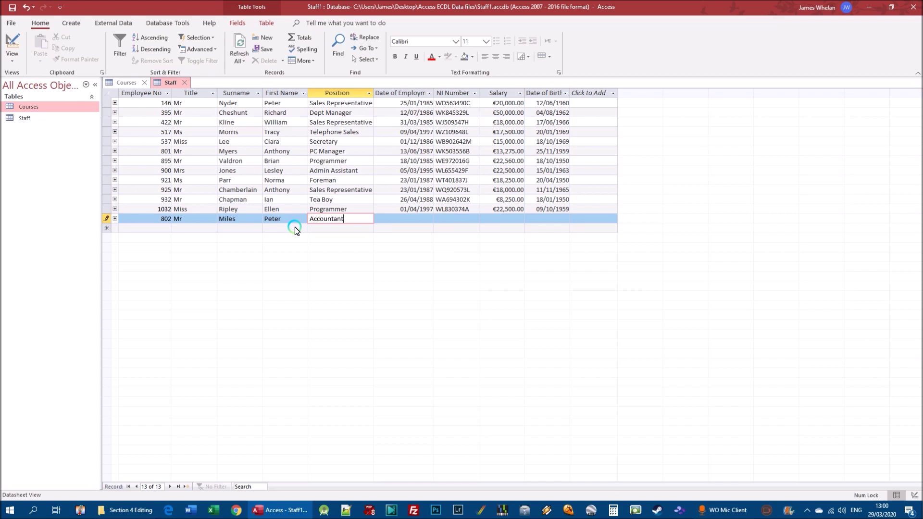
pyautogui.press('Tab')
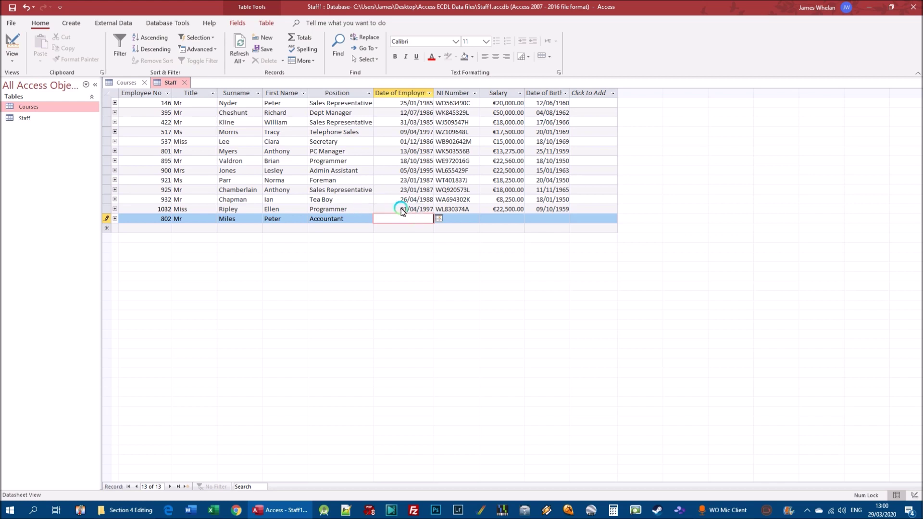
# Copy the 01/04/1997 date of employment from the last Programmer record and paste it into the new Accountant record
pyautogui.moveTo(401, 209); pyautogui.dragTo(442, 213)
pyautogui.hotkey('ctrl', 'c')
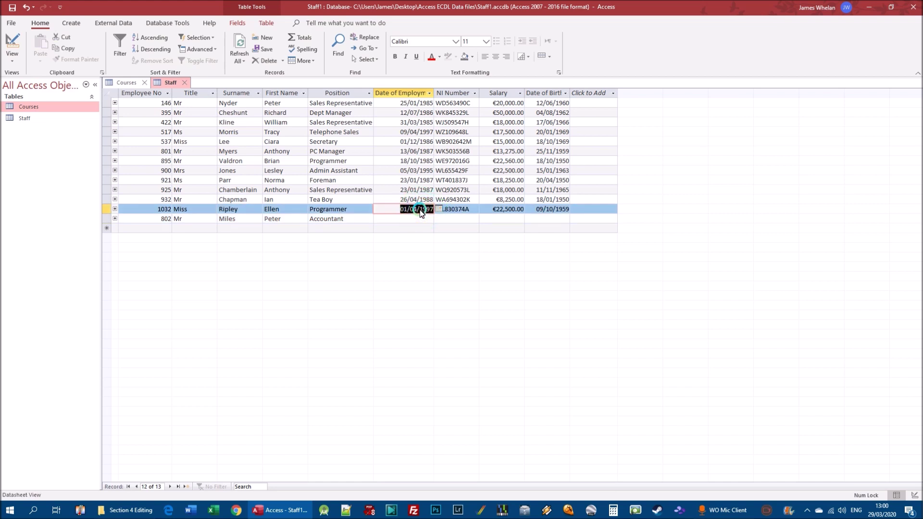
pyautogui.click(64, 49)
pyautogui.click(403, 219)
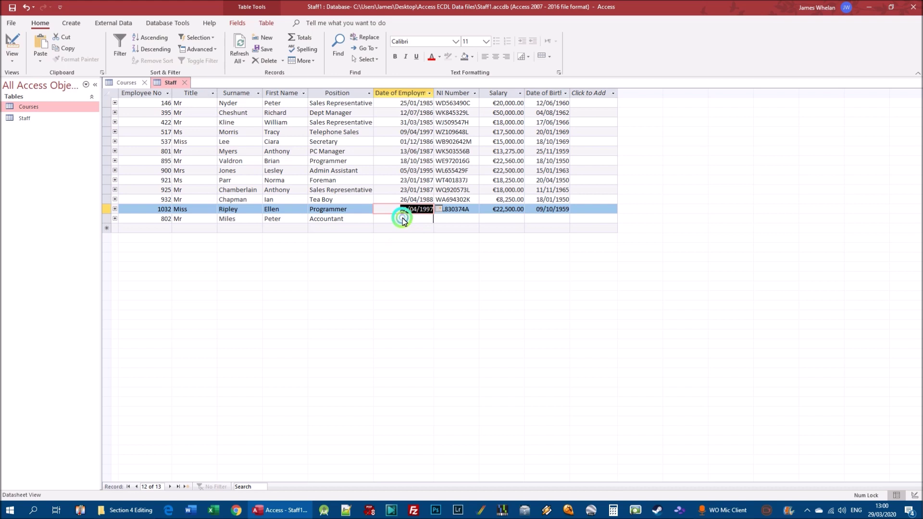
pyautogui.click(40, 44)
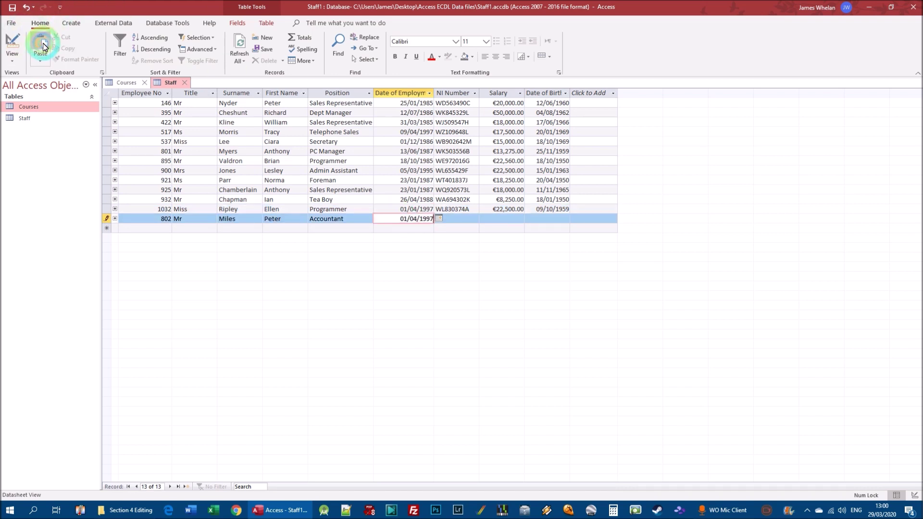
# Repeat the values of the record above in the Accountant record: Date of Employment 01/04/1997 and Salary €22,500.00
pyautogui.click(418, 216)
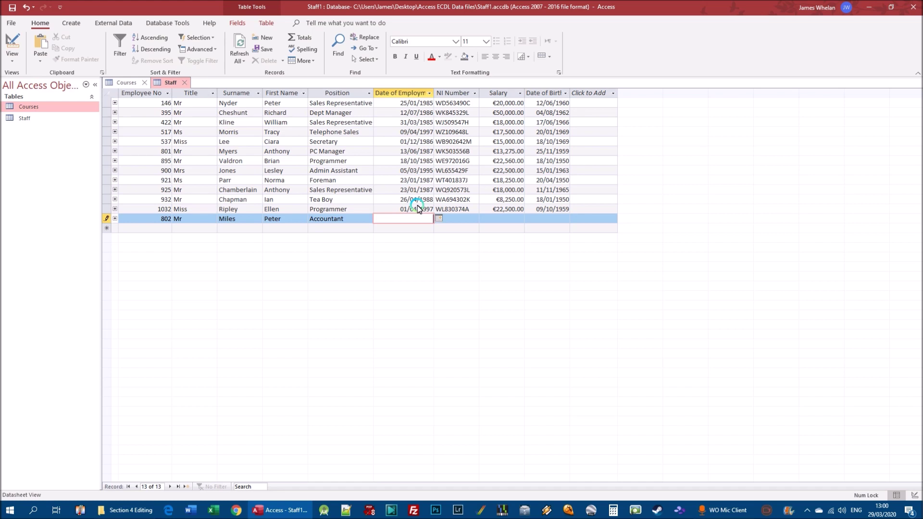
pyautogui.hotkey('ctrl', "'")
pyautogui.click(507, 219)
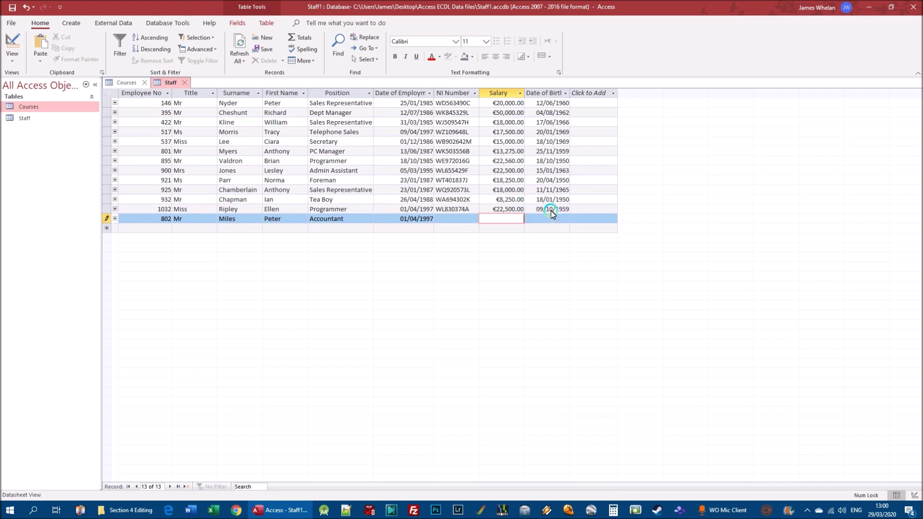
pyautogui.hotkey('ctrl', "'")
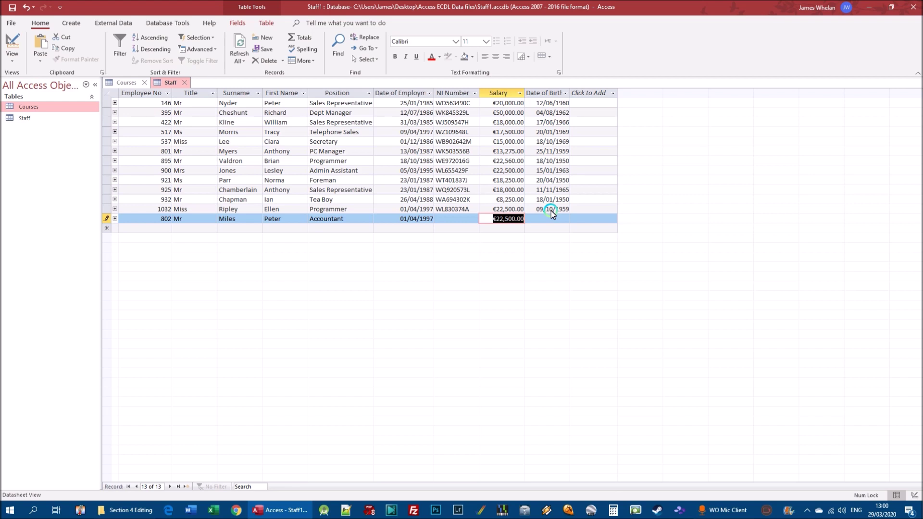
# Repeat the date of birth from the record above in the Accountant record and clear it again
pyautogui.click(548, 219)
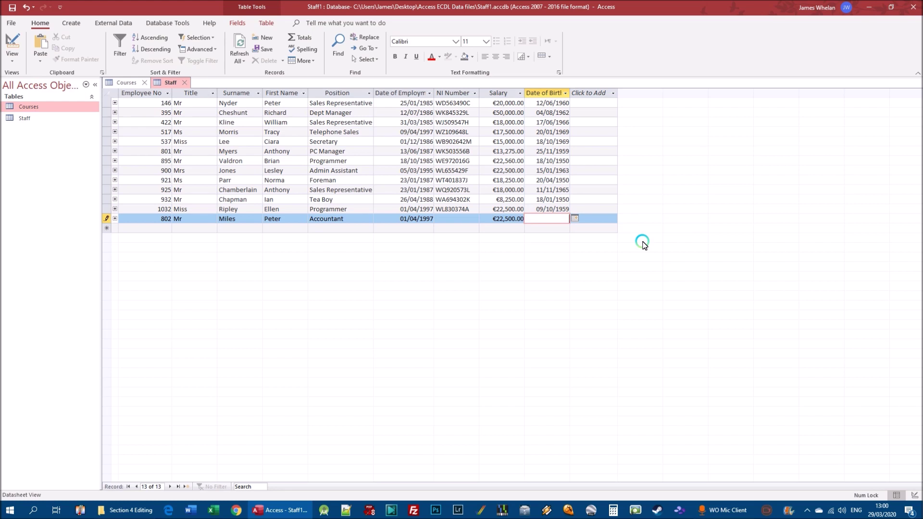
pyautogui.hotkey('ctrl', "'")
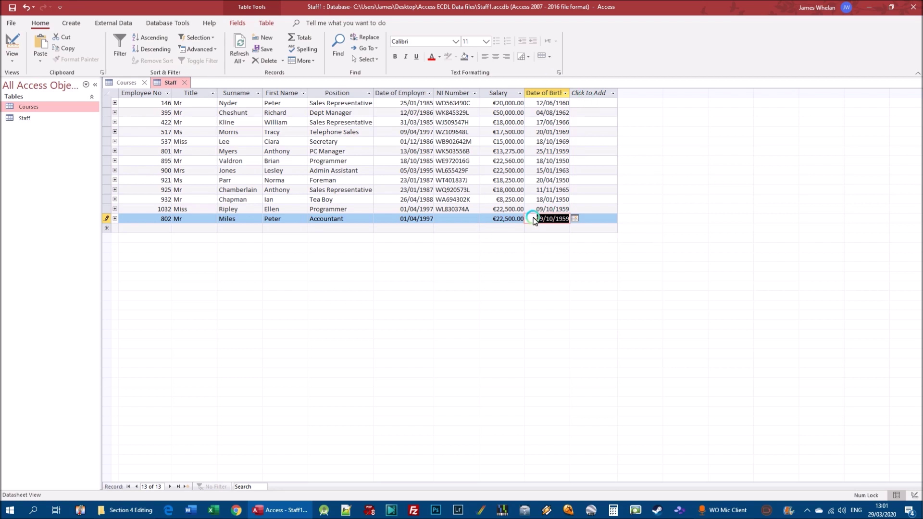
pyautogui.press('Delete')
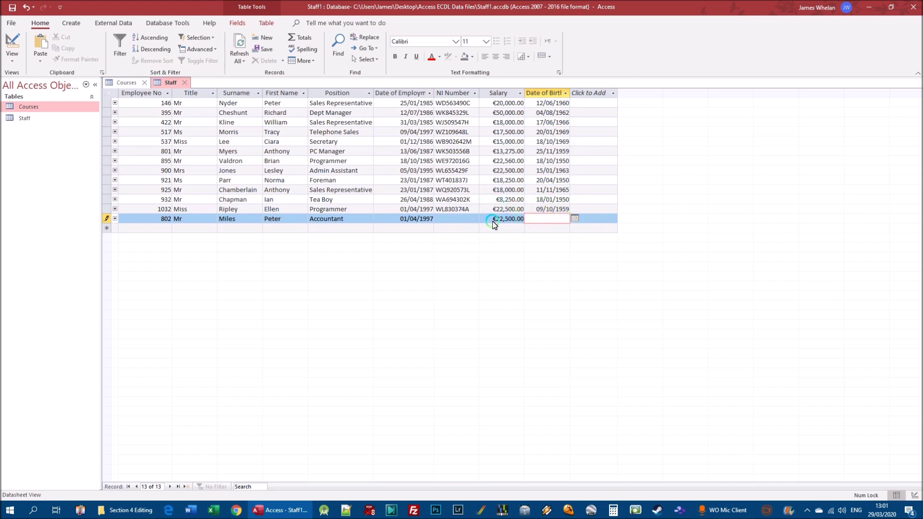
# Replace the Accountant record's date of employment with the current date, 29/03/2020
pyautogui.moveTo(396, 219); pyautogui.dragTo(463, 220)
pyautogui.press('Delete')
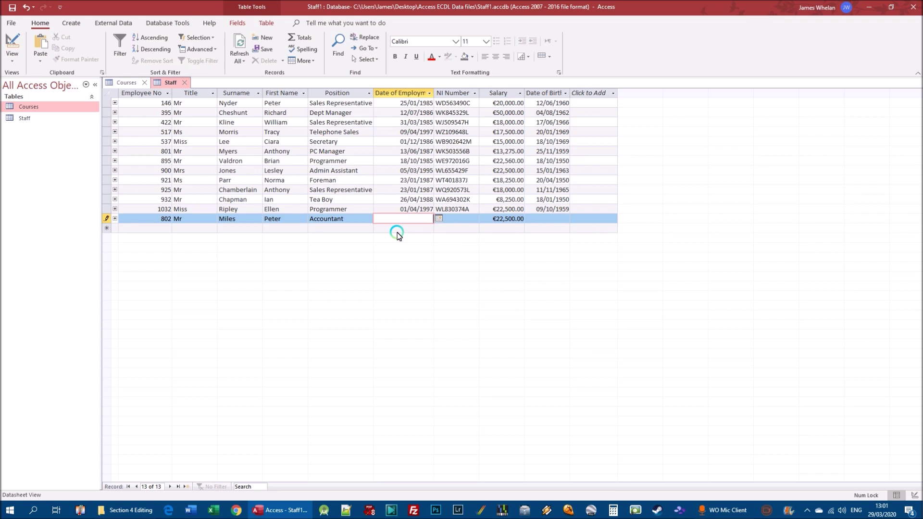
pyautogui.hotkey('ctrl', ';')
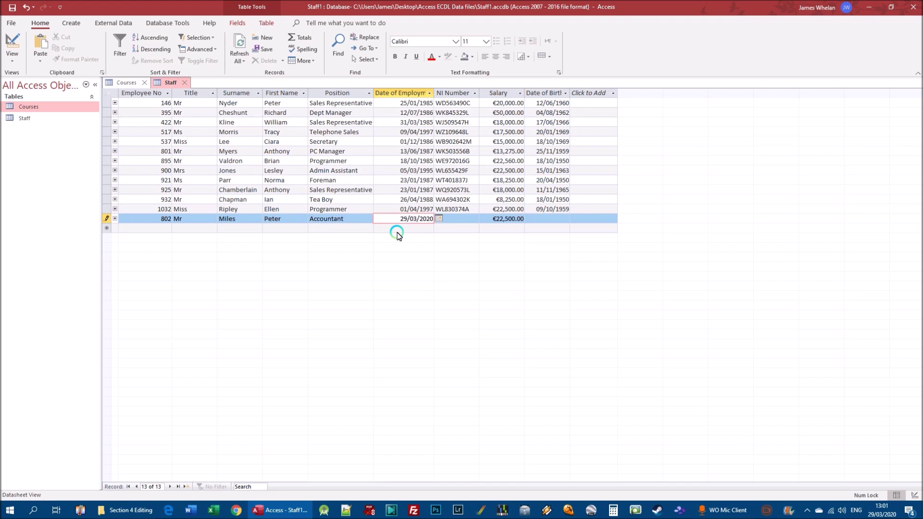